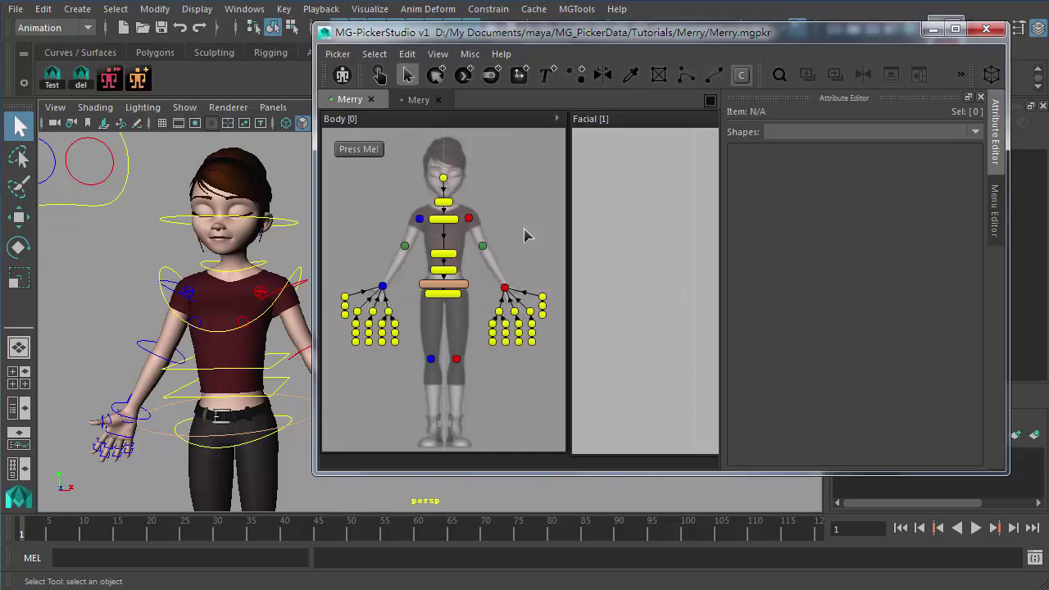
# - Select the Press Me! button on the Body picker and examine its MEL command in its attributes
pyautogui.click(341, 148)
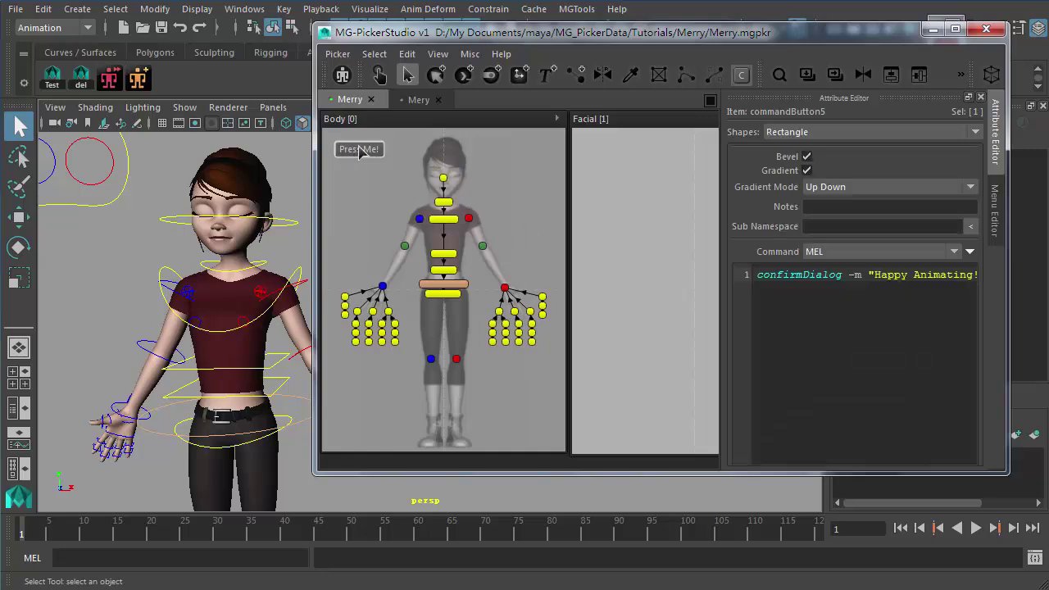
pyautogui.scroll(-2, 799, 244)
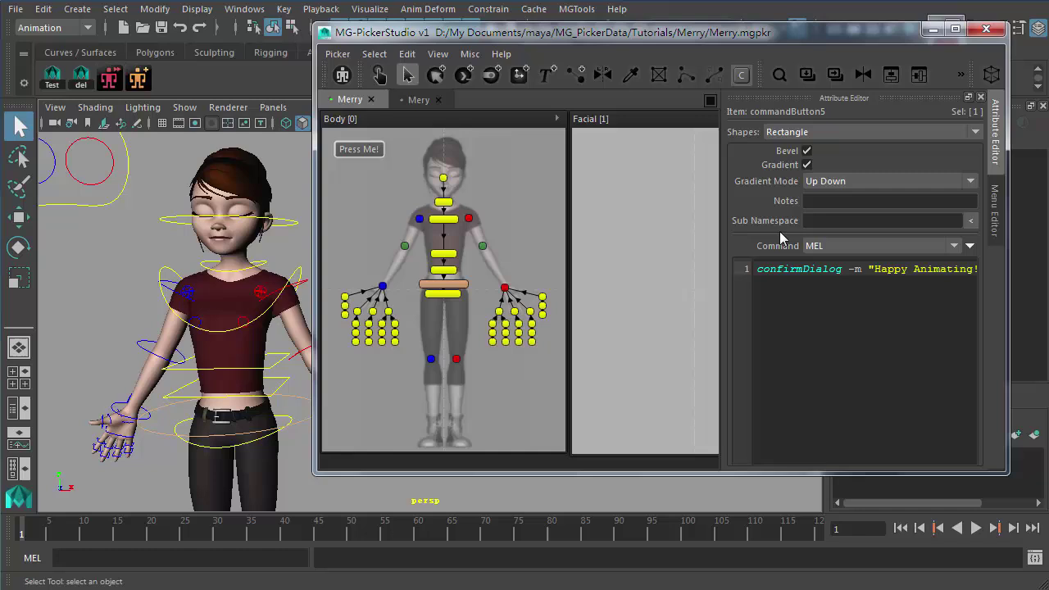
pyautogui.click(827, 225)
pyautogui.click(773, 229)
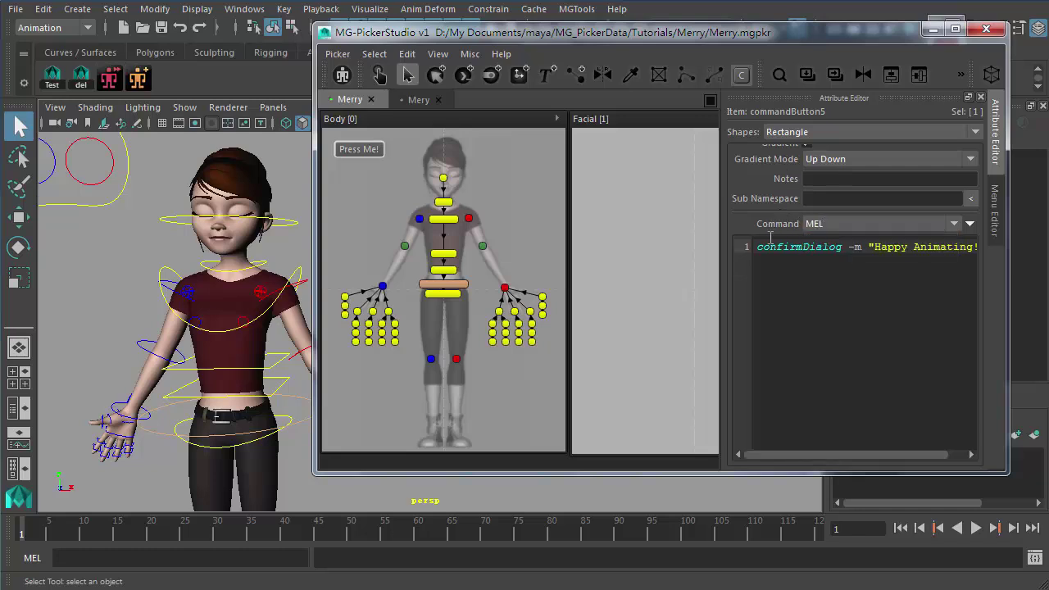
# - Test the Press Me! button in animator mode and dismiss its dialog
pyautogui.click(379, 75)
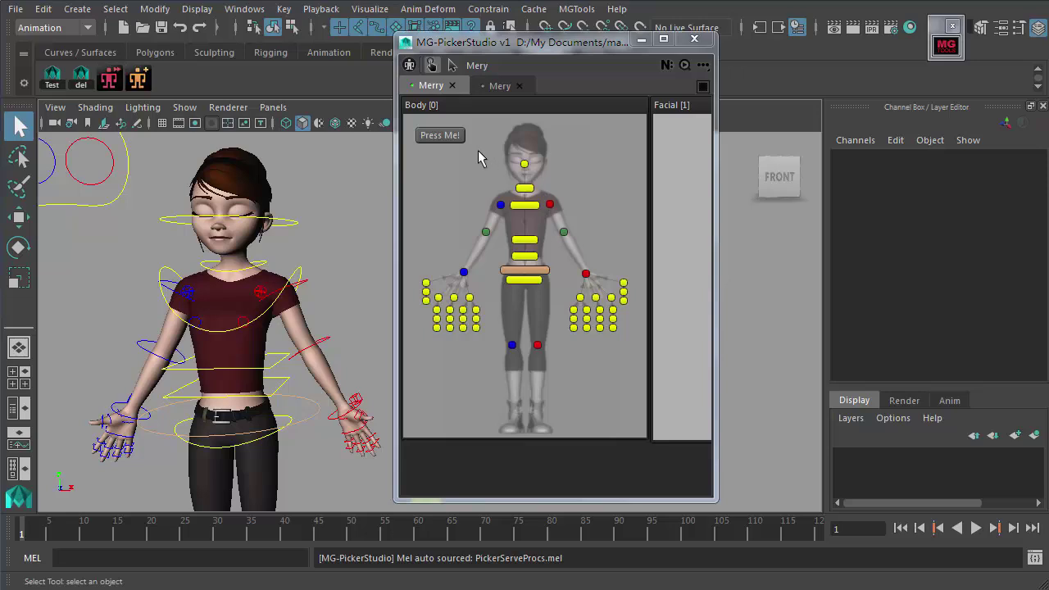
pyautogui.click(439, 136)
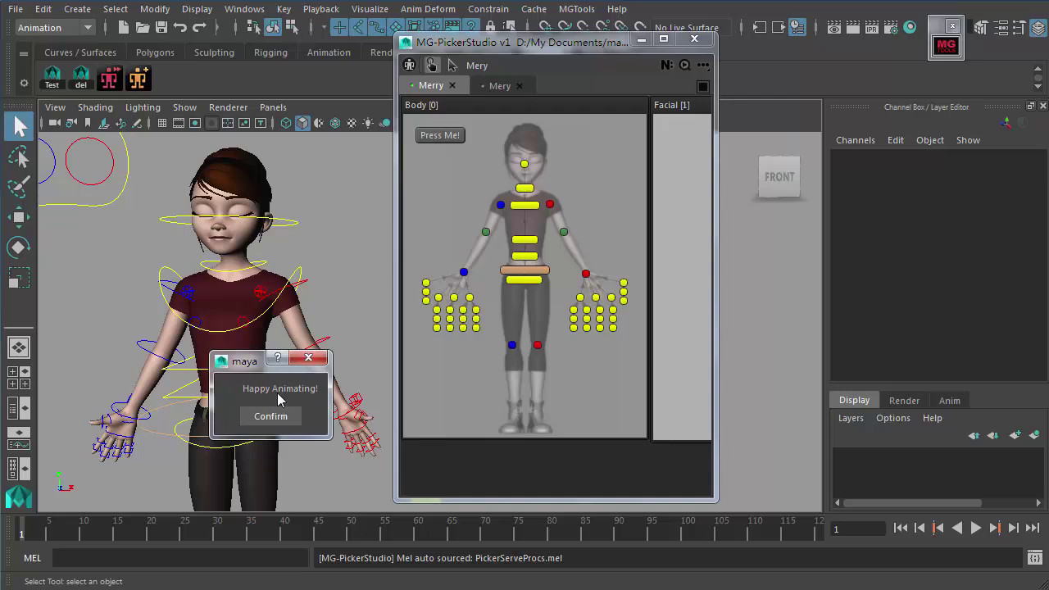
pyautogui.click(310, 365)
pyautogui.click(310, 364)
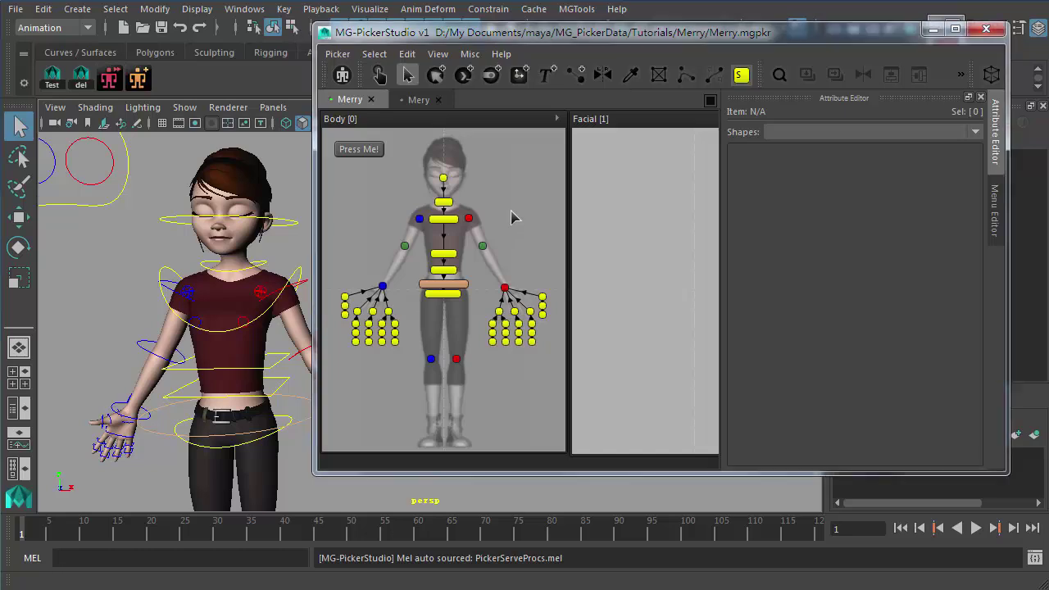
pyautogui.click(443, 293)
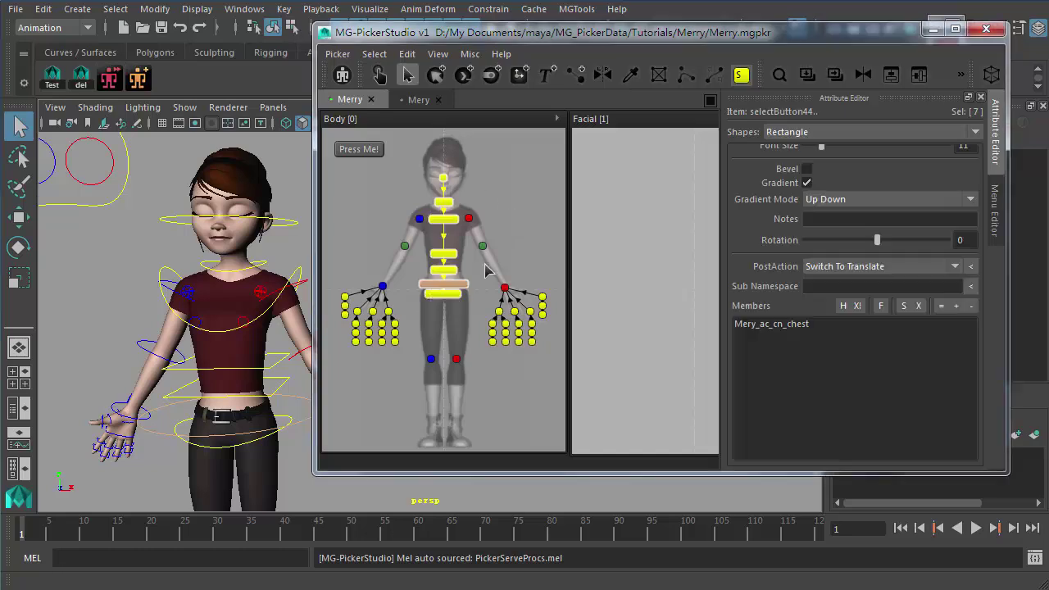
pyautogui.click(510, 232)
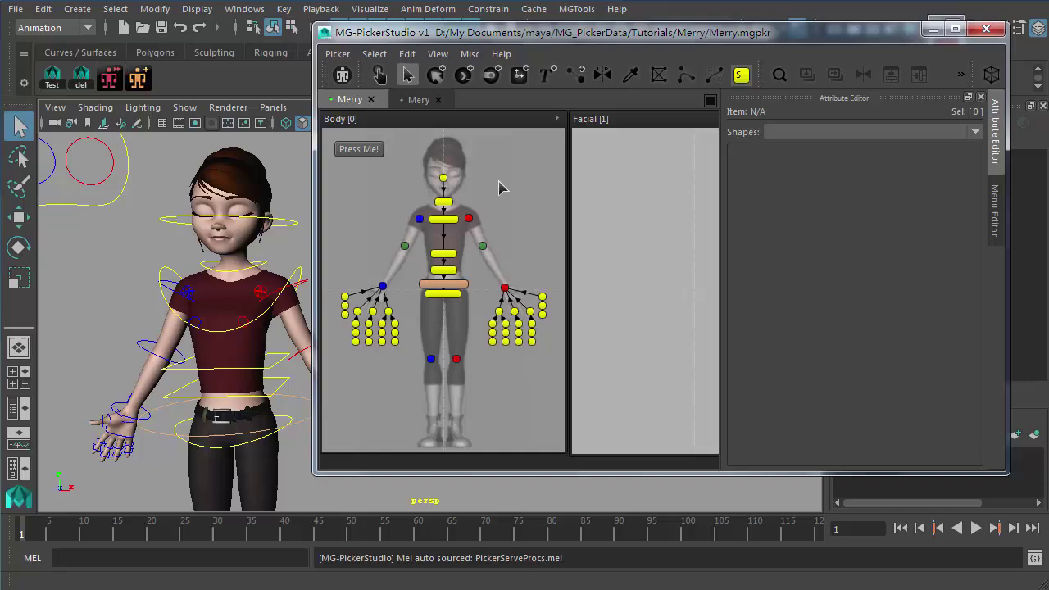
# - Create two command buttons beneath the Press Me! button: a wide one about 68 by 17 and a small default-size one below it
pyautogui.click(463, 77)
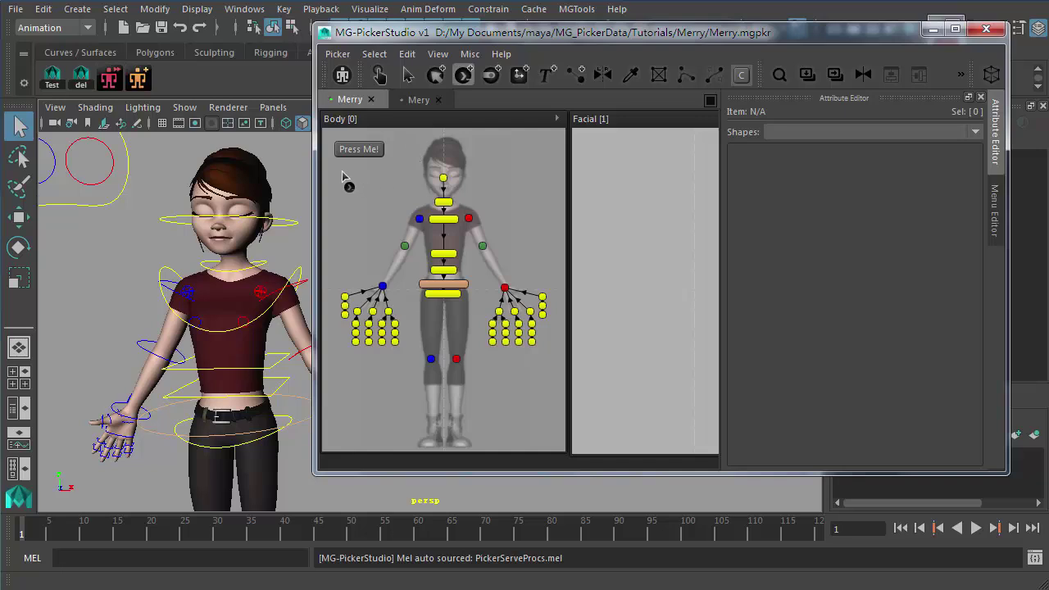
pyautogui.moveTo(342, 175); pyautogui.dragTo(399, 190)
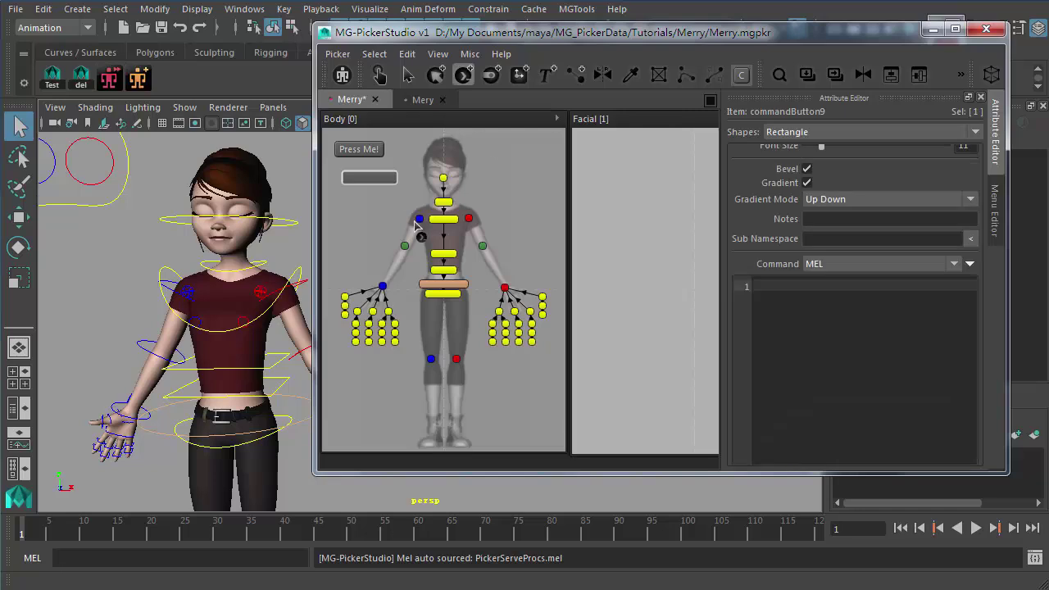
pyautogui.click(344, 199)
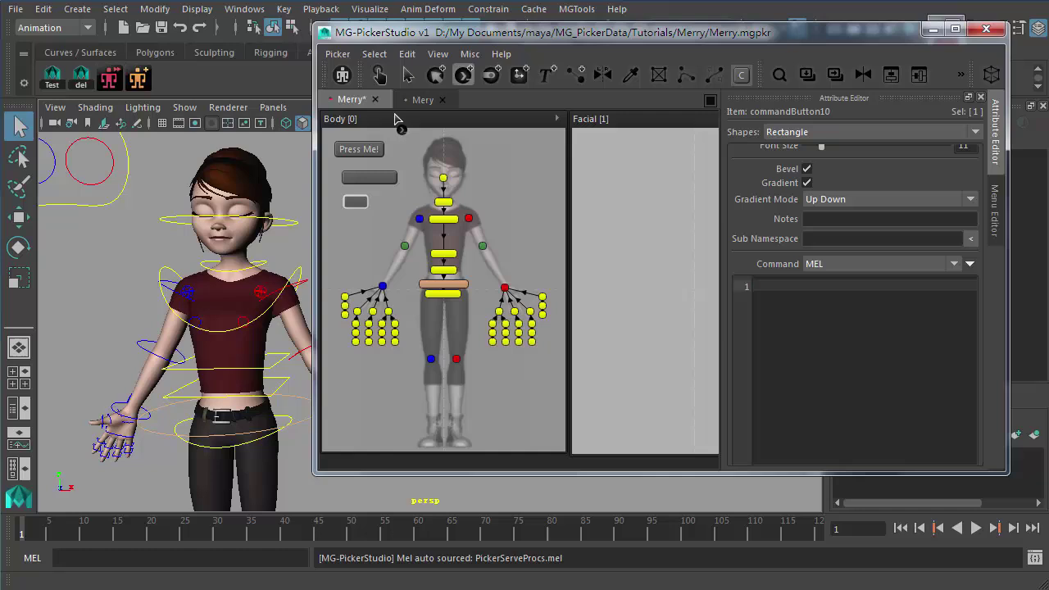
# - Label the wide new command button "null" and the small one below it "empty"
pyautogui.click(405, 76)
pyautogui.moveTo(335, 169); pyautogui.dragTo(371, 194)
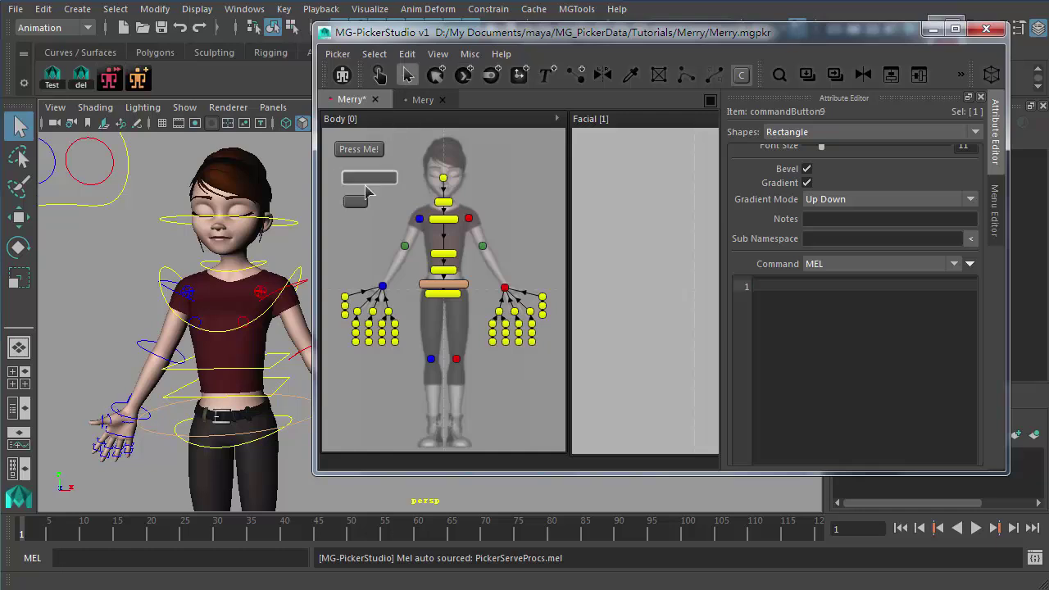
pyautogui.click(782, 283)
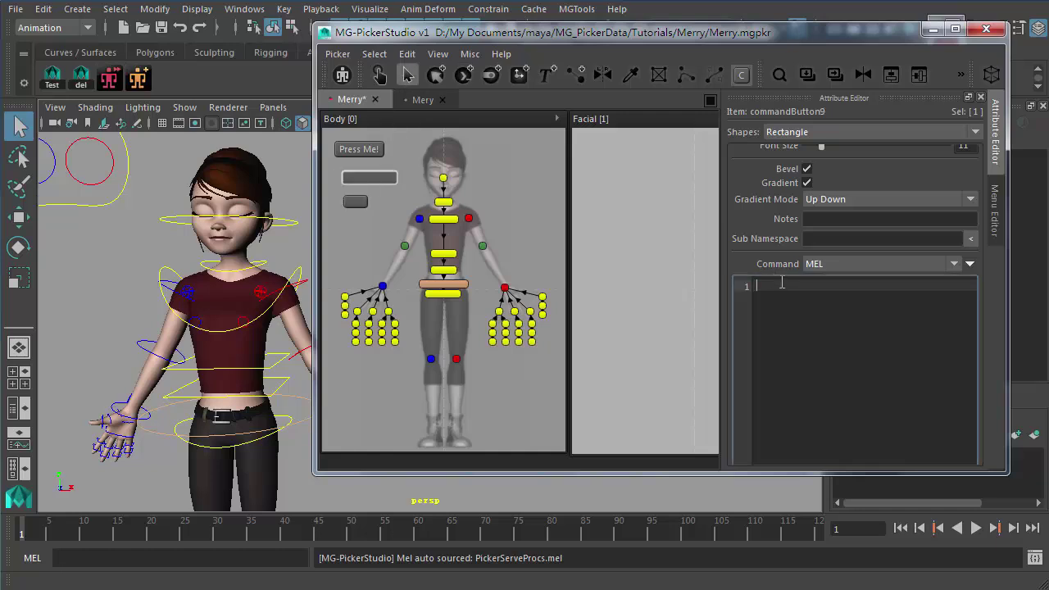
pyautogui.click(380, 220)
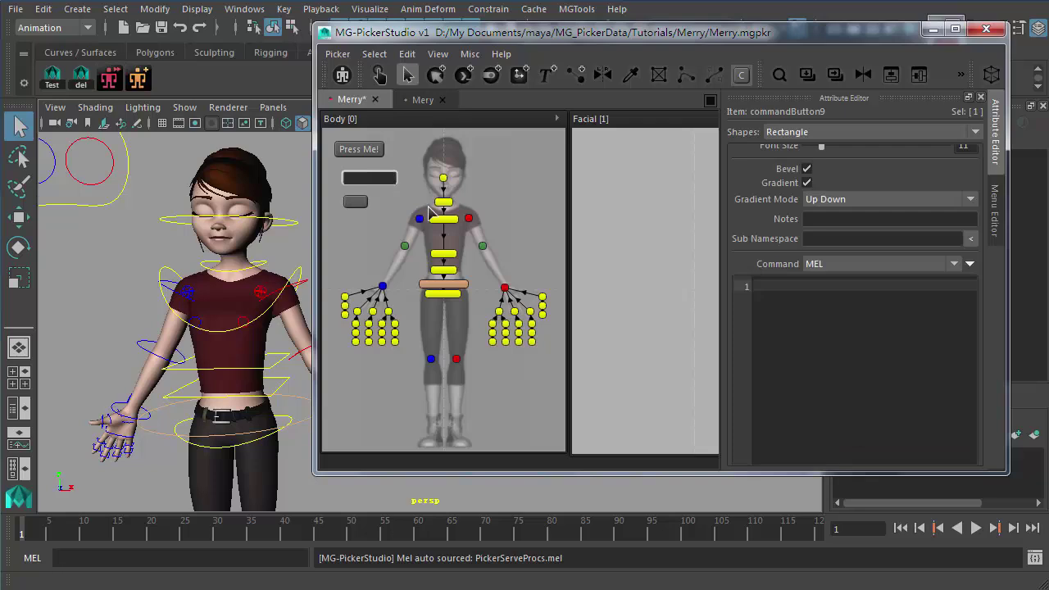
pyautogui.write('ll')
pyautogui.press('Return')
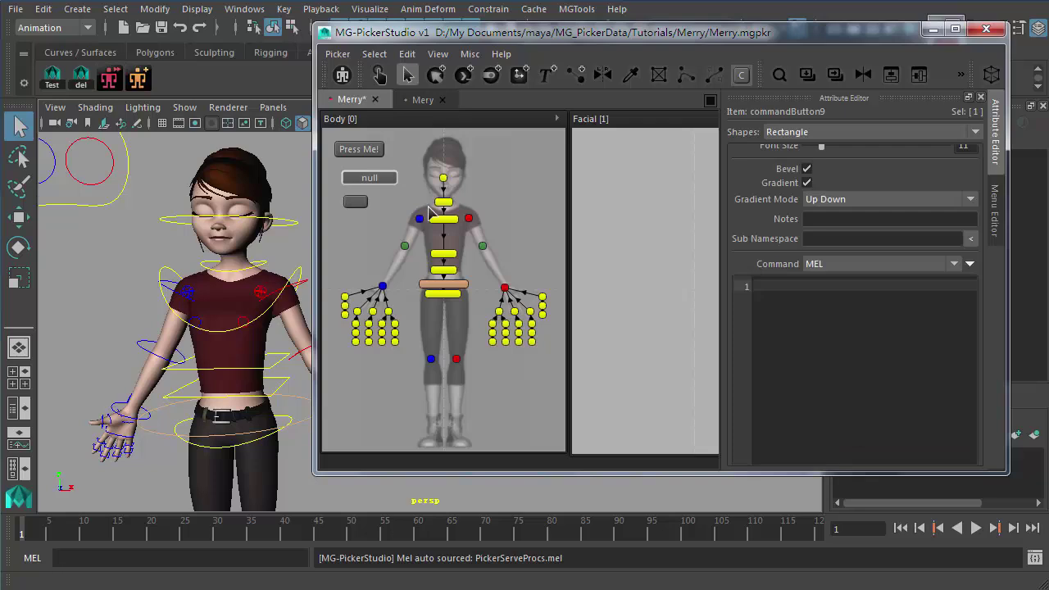
pyautogui.click(355, 201)
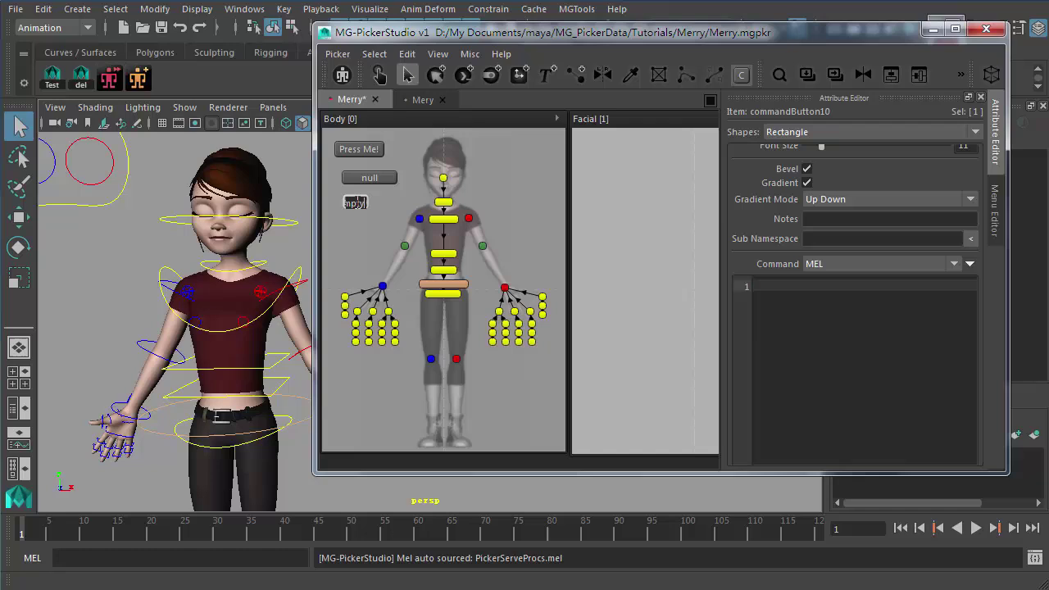
pyautogui.press('Return')
# - Set the null button's MEL command to confirmDialog -m "gogogo!"; and clear the selection
pyautogui.click(369, 178)
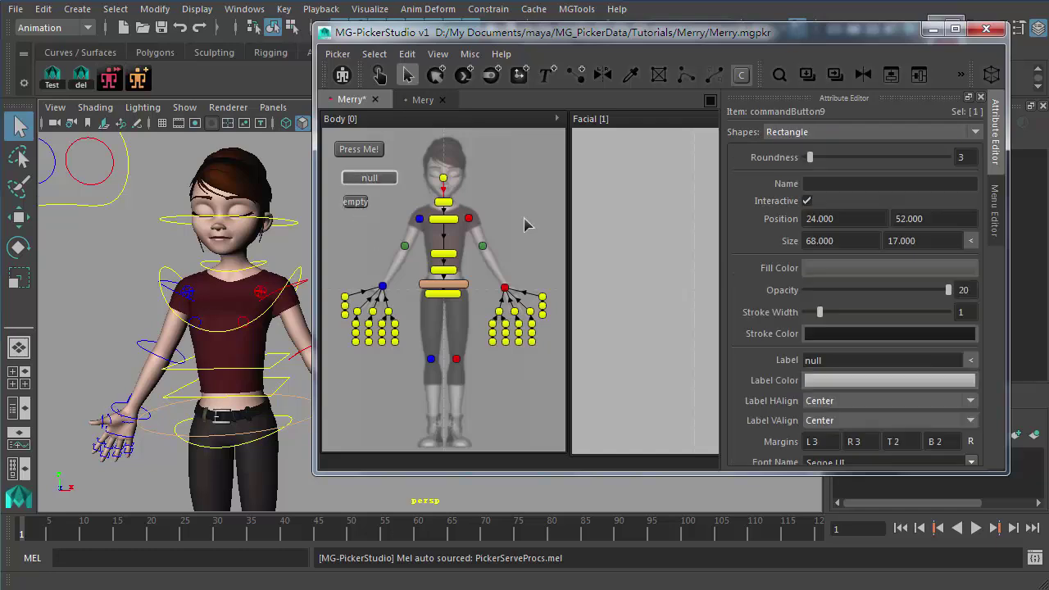
pyautogui.click(838, 341)
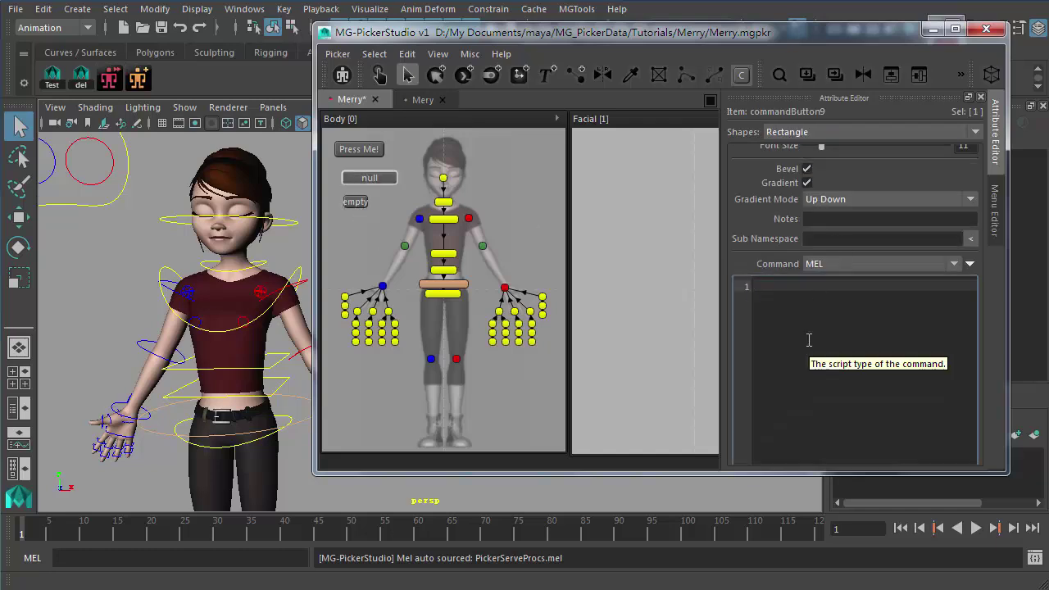
pyautogui.write('confirmDialog -m "gogogo!";')
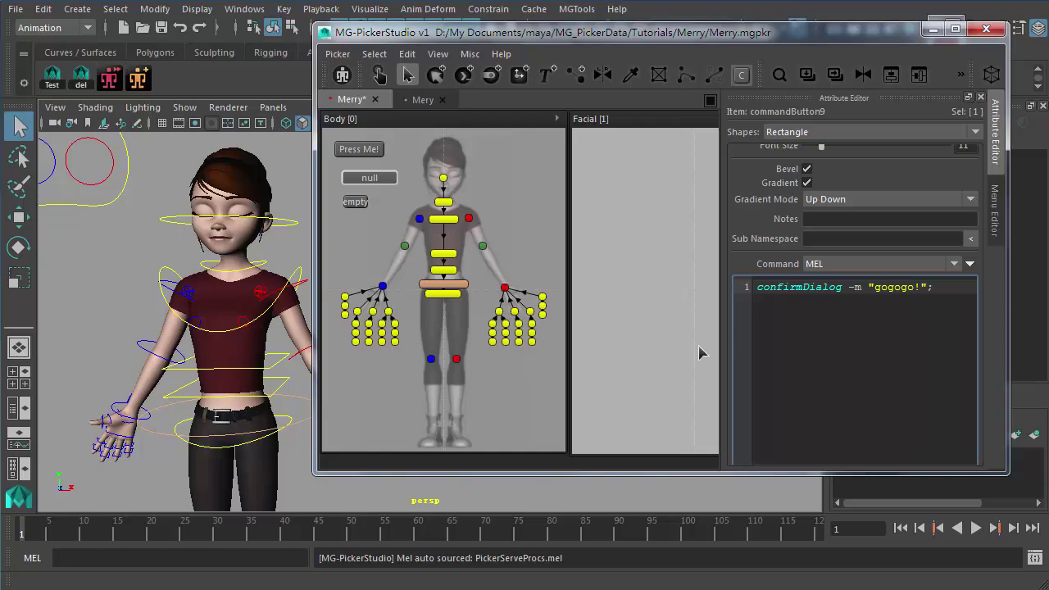
pyautogui.click(494, 223)
# - Test the null button in animator mode, dismiss its dialog and return to edit mode
pyautogui.click(382, 79)
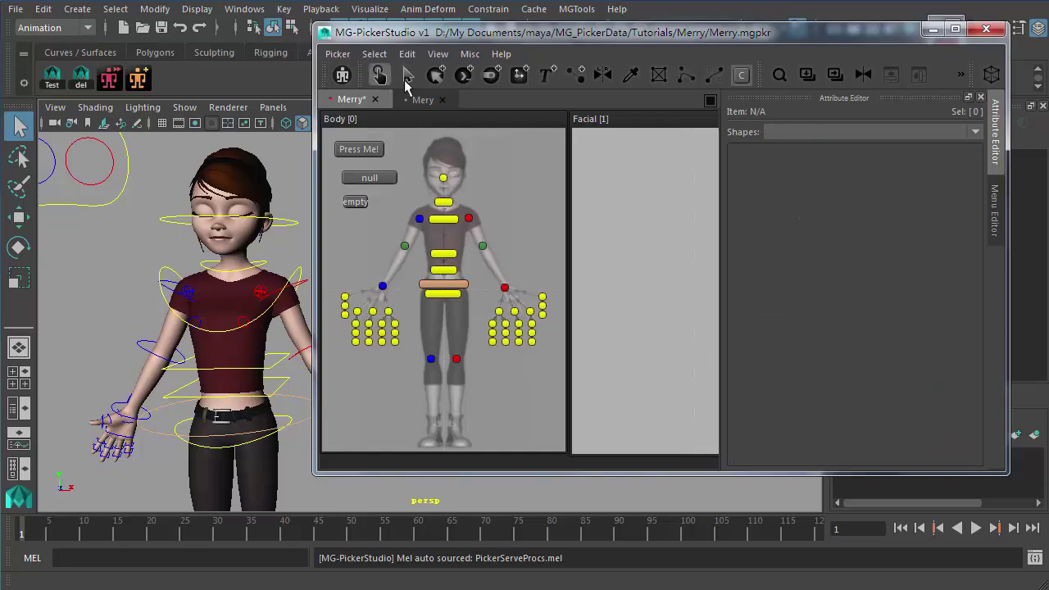
pyautogui.click(373, 177)
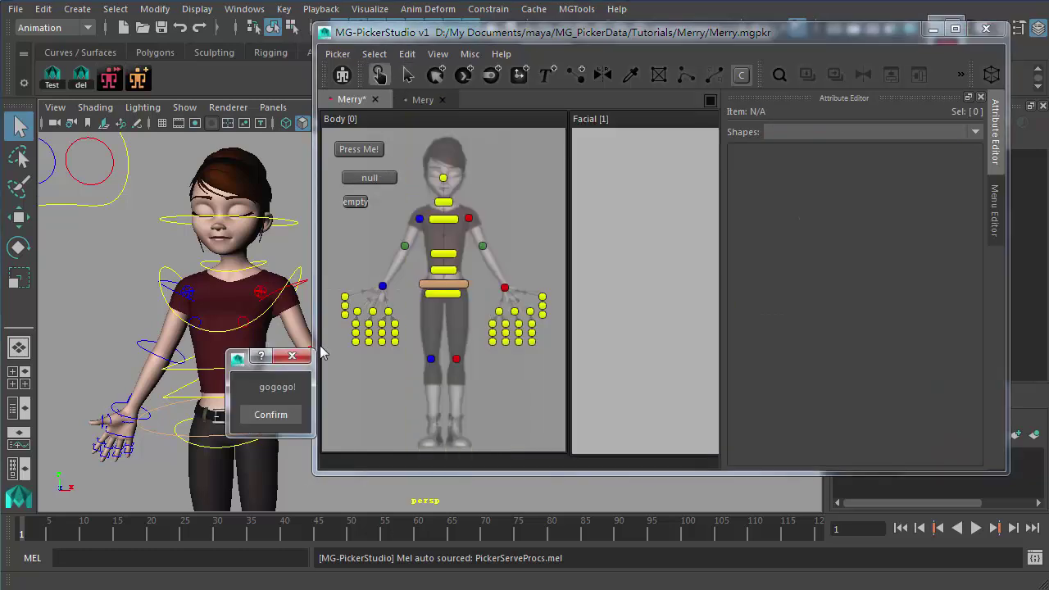
pyautogui.click(271, 414)
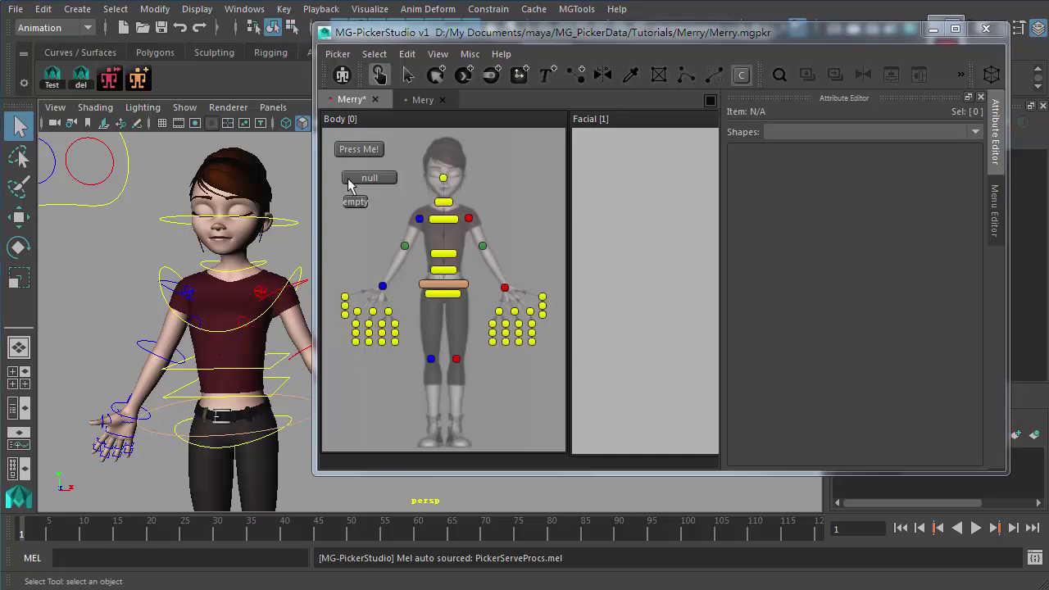
pyautogui.click(409, 75)
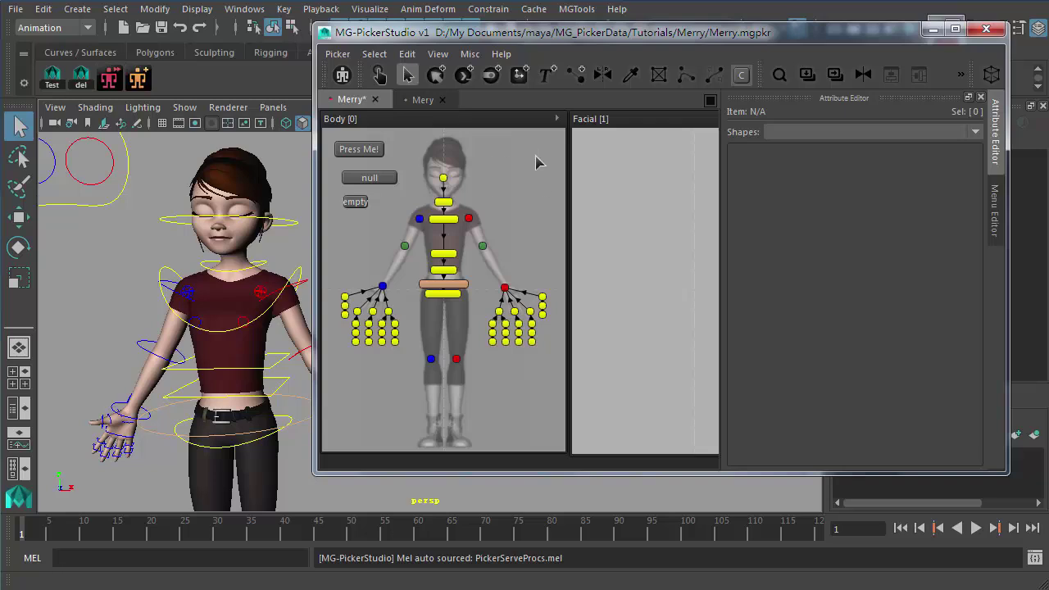
# - Create a command button beside the character's head from the shelf button that loads MG-PickerStudio in animator mode
pyautogui.click(110, 81)
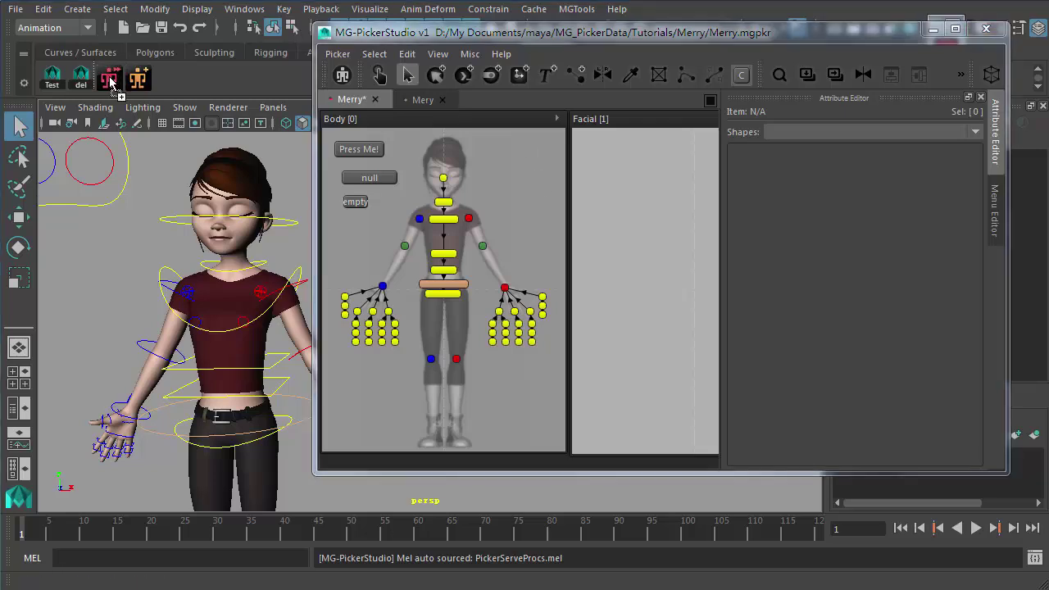
pyautogui.click(485, 164)
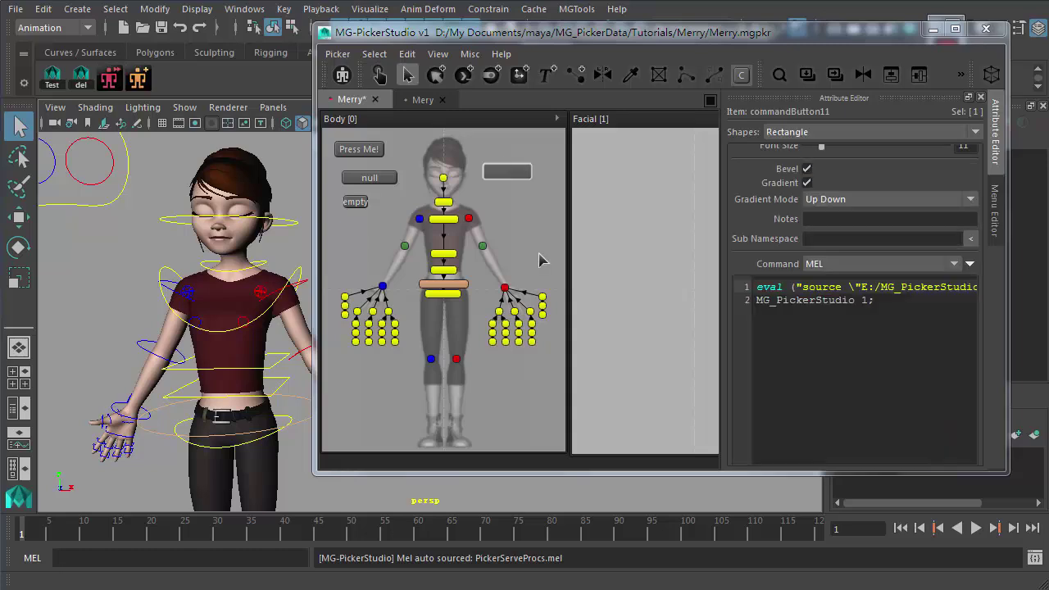
pyautogui.click(521, 219)
pyautogui.click(509, 175)
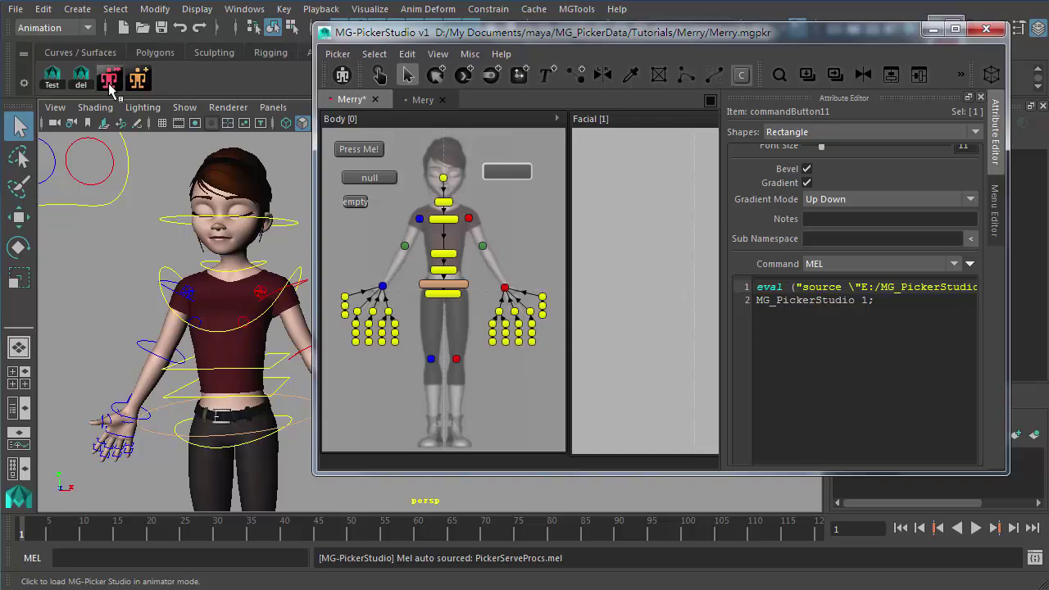
# - Open the source shelf button's command in the Shelf Editor to compare it with the new button's command
pyautogui.click(109, 80)
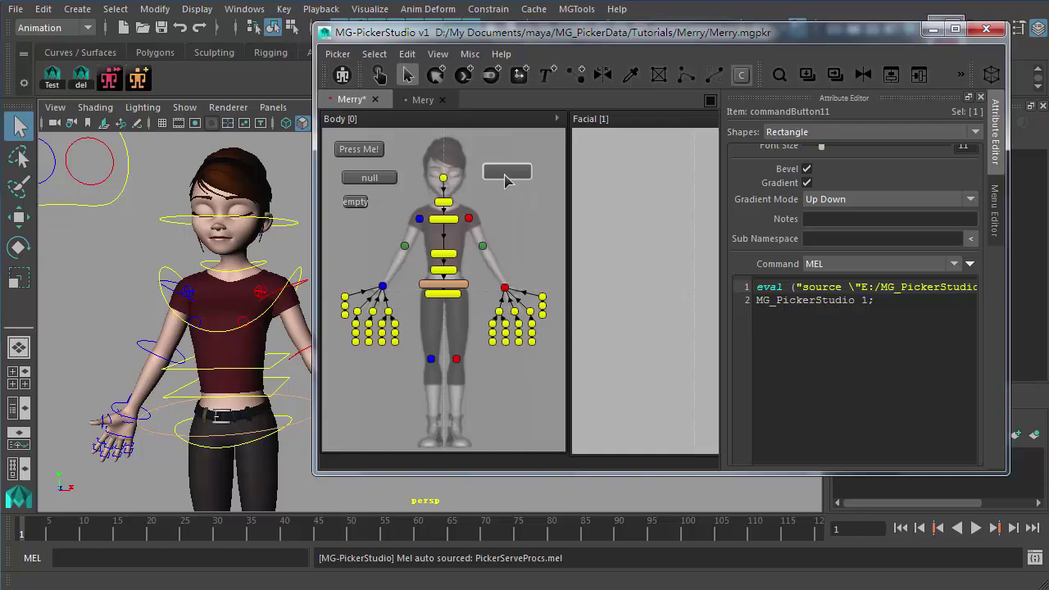
pyautogui.rightClick(109, 79)
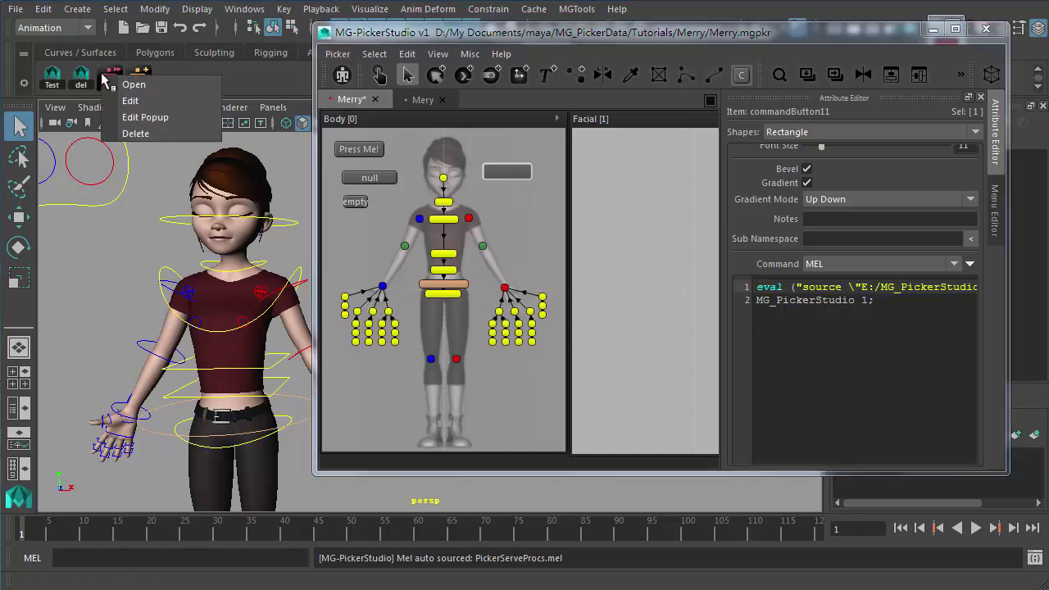
pyautogui.click(148, 101)
pyautogui.moveTo(25, 300); pyautogui.dragTo(558, 255)
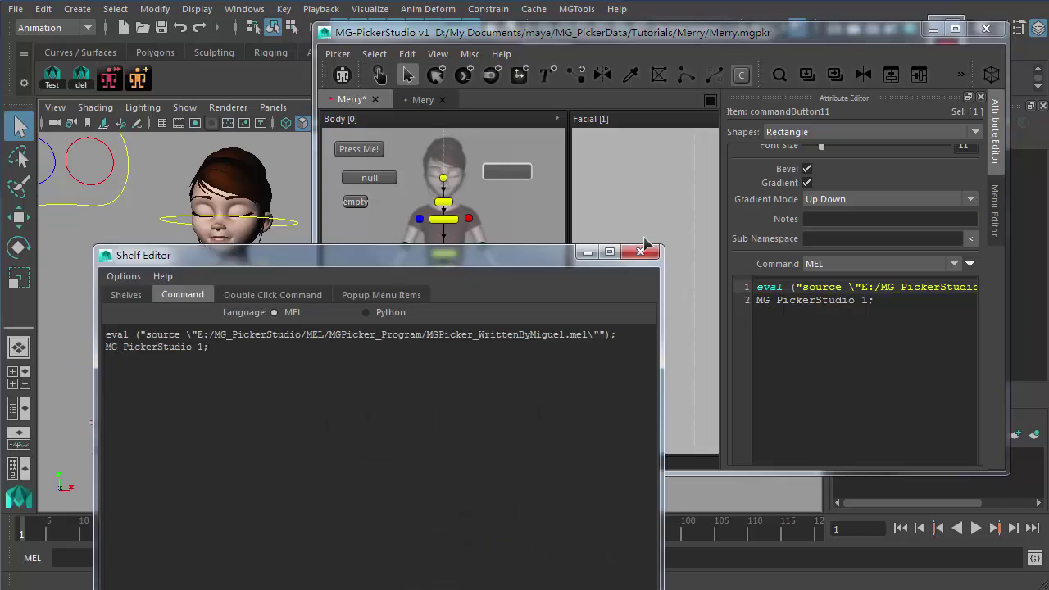
pyautogui.click(638, 252)
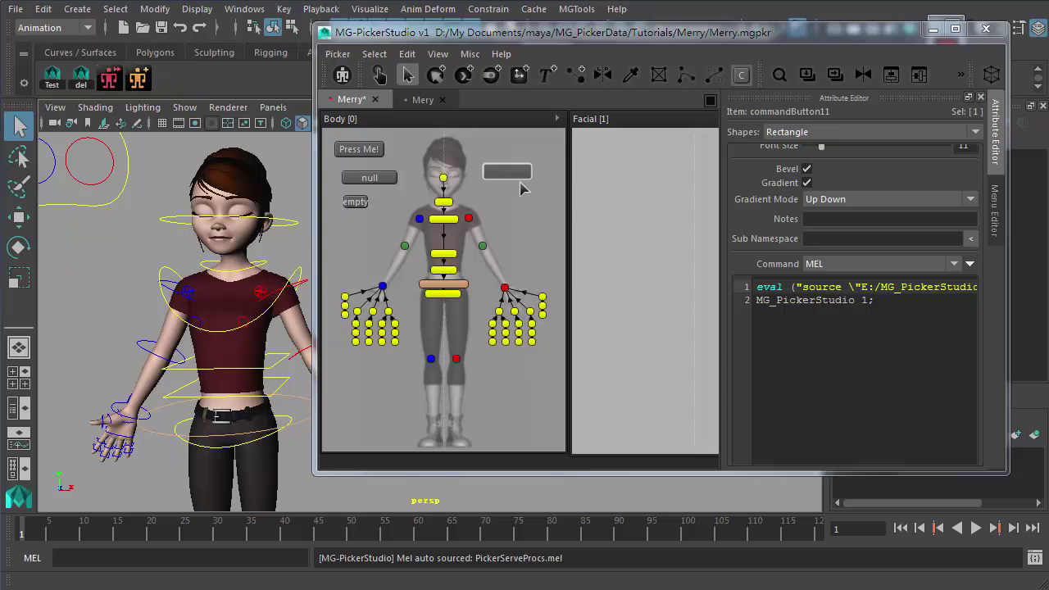
# - Review the new button's MEL command, then move the button up level with the Press Me! button
pyautogui.click(868, 309)
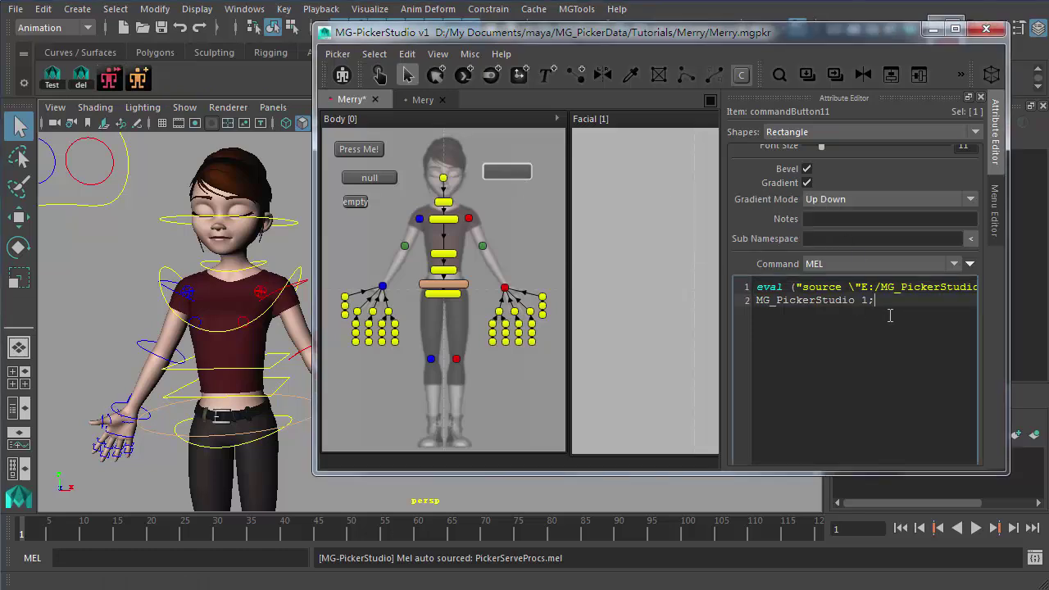
pyautogui.hotkey('ctrl', 'a')
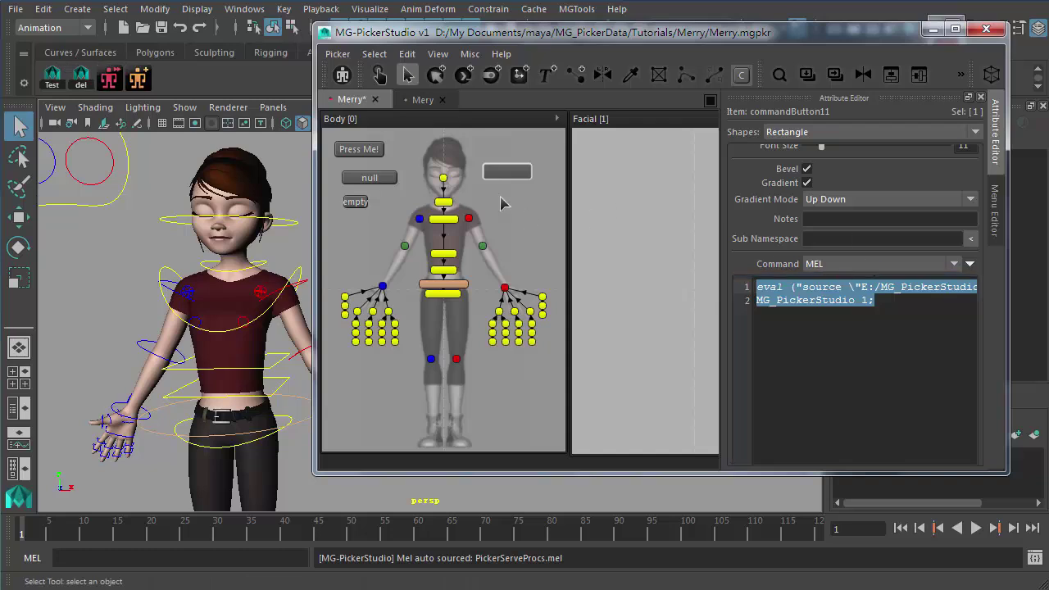
pyautogui.click(824, 264)
pyautogui.click(893, 397)
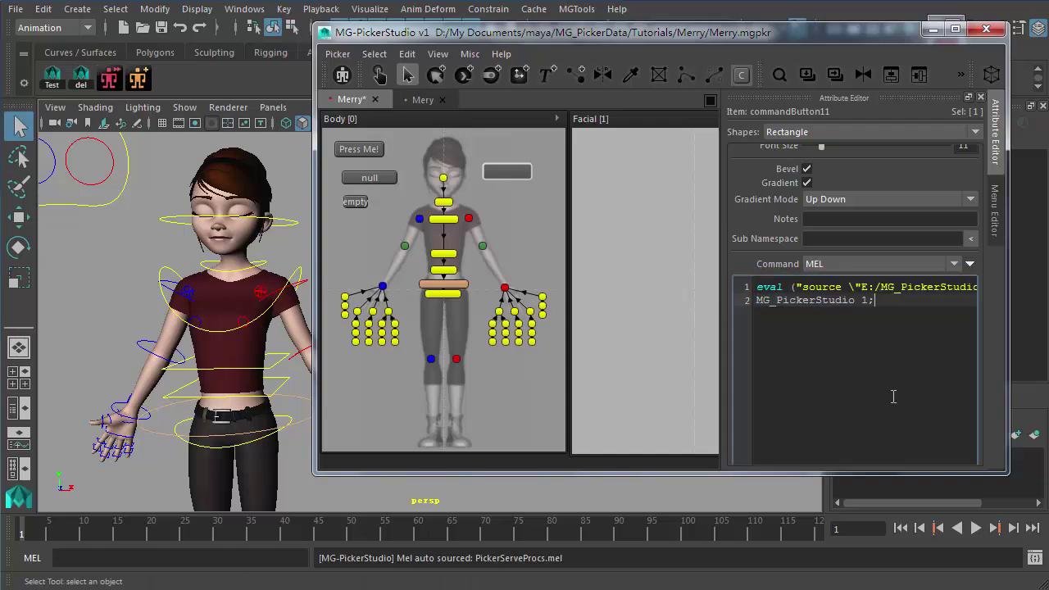
pyautogui.click(518, 200)
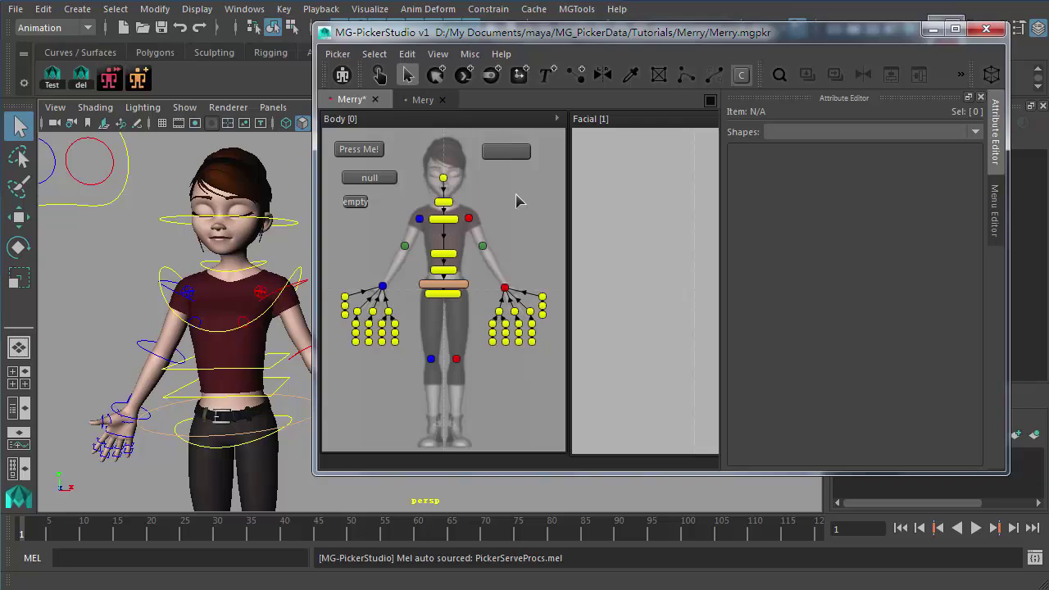
# - Copy the entire MEL script that builds a window with a test button and popup menu from Maya's Script Editor
pyautogui.click(1035, 558)
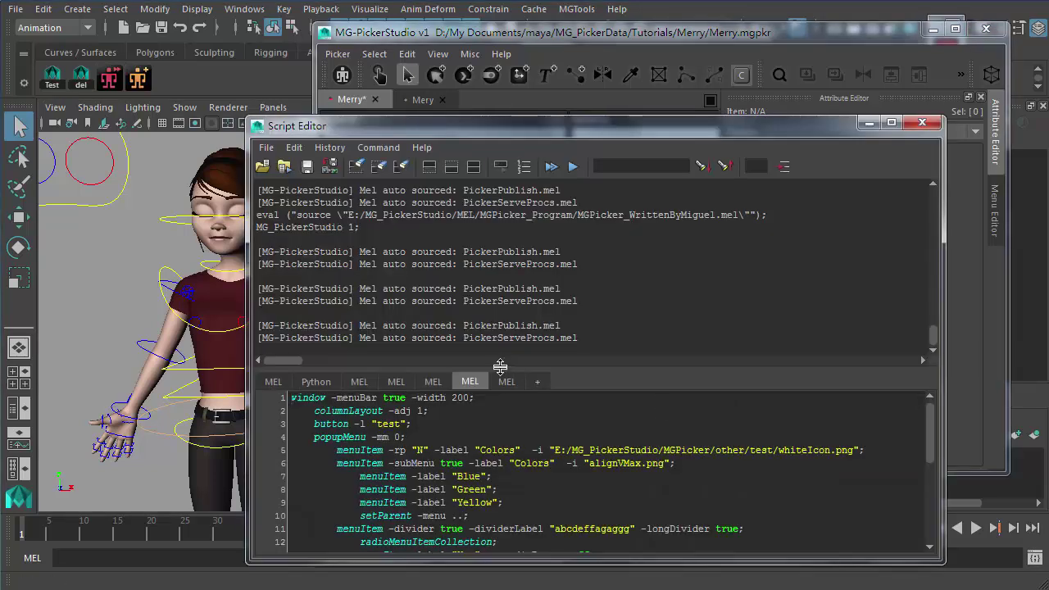
pyautogui.moveTo(467, 365); pyautogui.dragTo(435, 242)
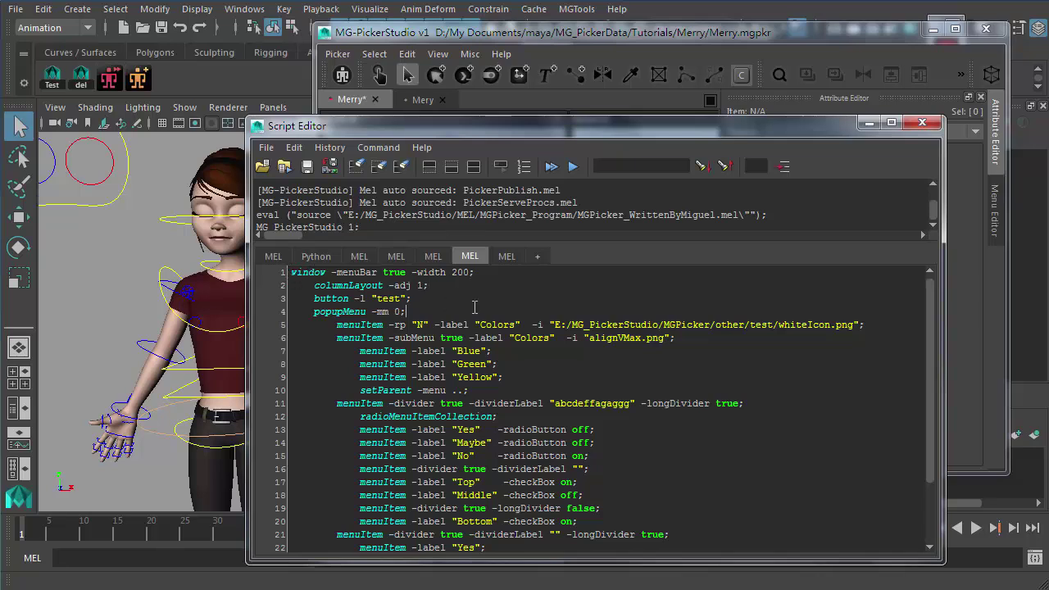
pyautogui.hotkey('ctrl', 'a')
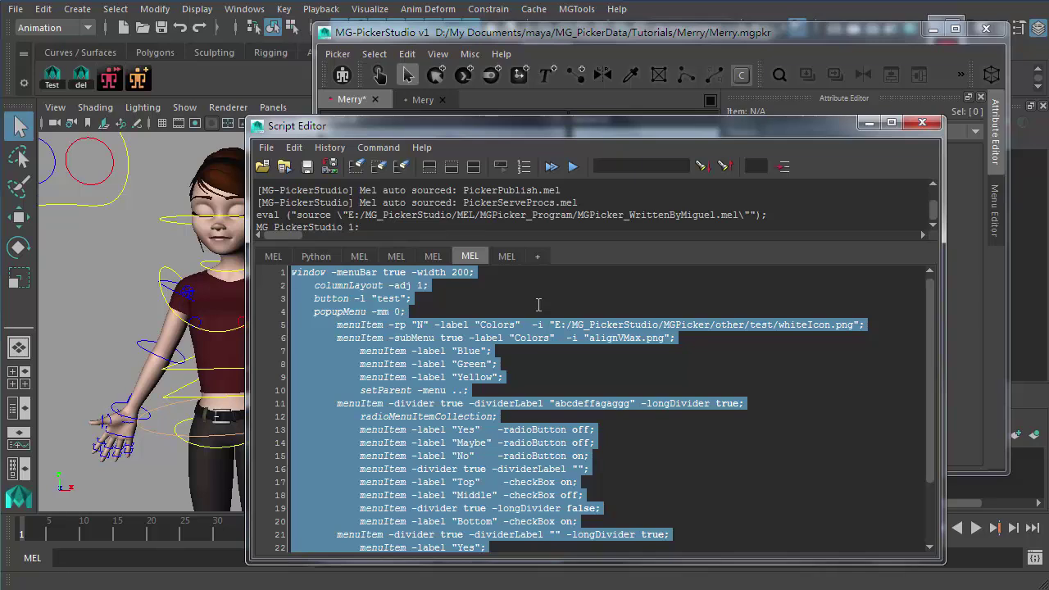
pyautogui.click(867, 123)
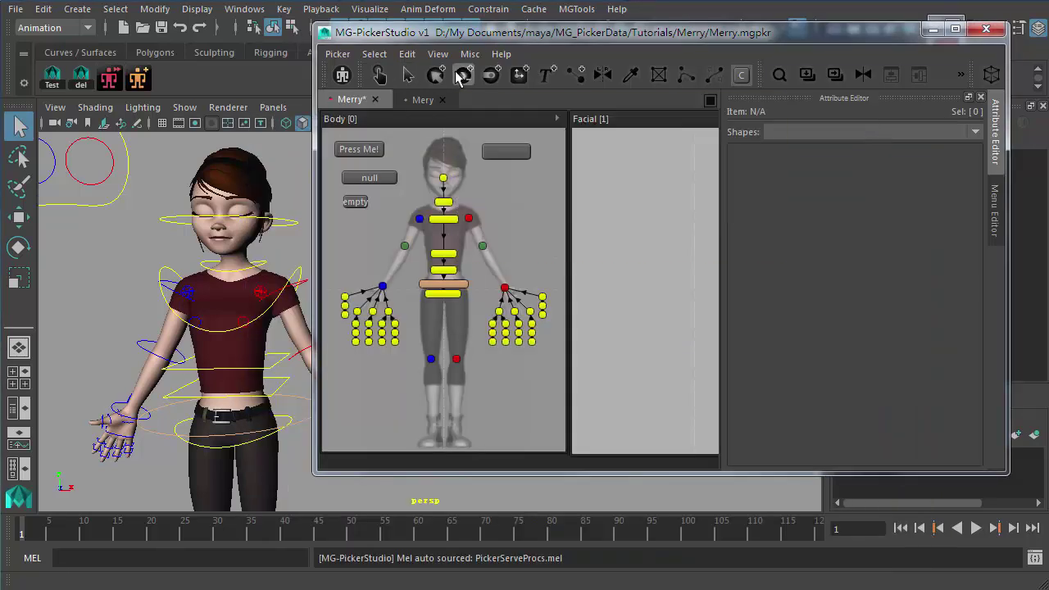
# - Add a command button from the clipboard script just below the blank button beside the character's head
pyautogui.rightClick(482, 168)
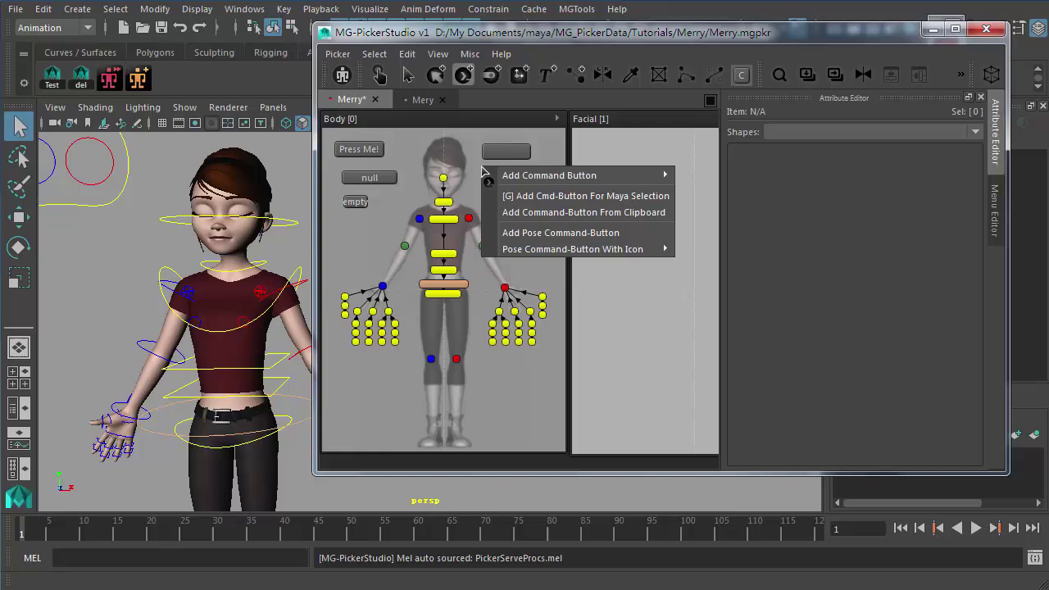
pyautogui.moveTo(571, 182)
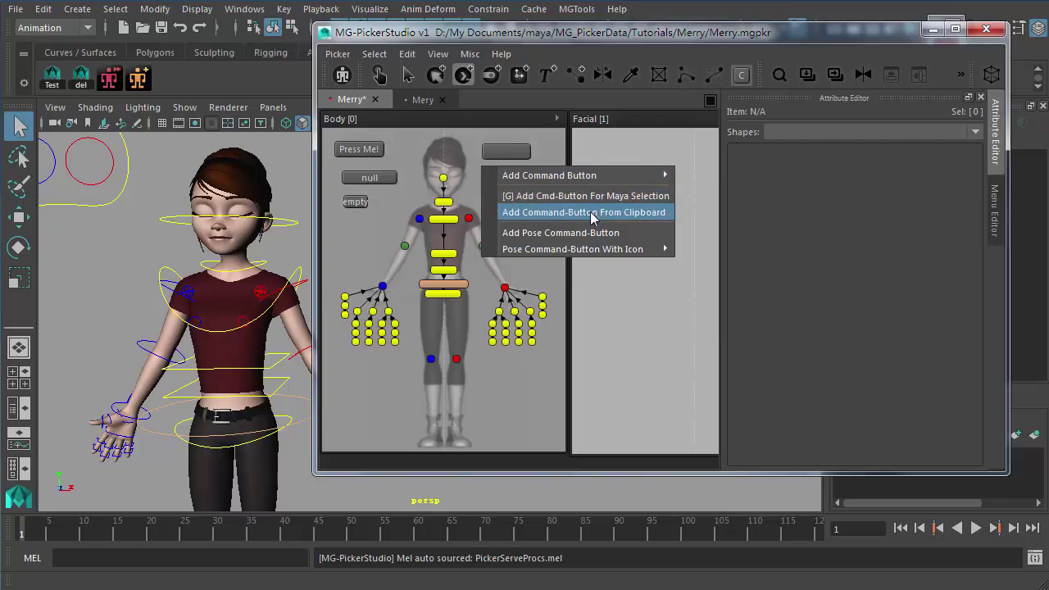
pyautogui.click(636, 213)
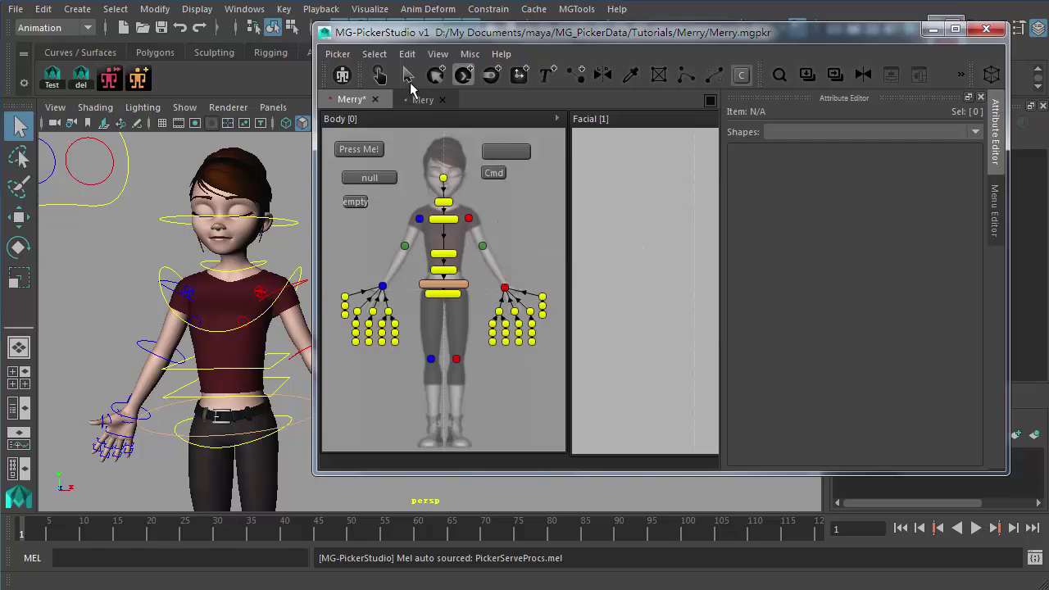
# - Test the Cmd button in animator mode, compare its window with the source script, and close both windows
pyautogui.click(380, 75)
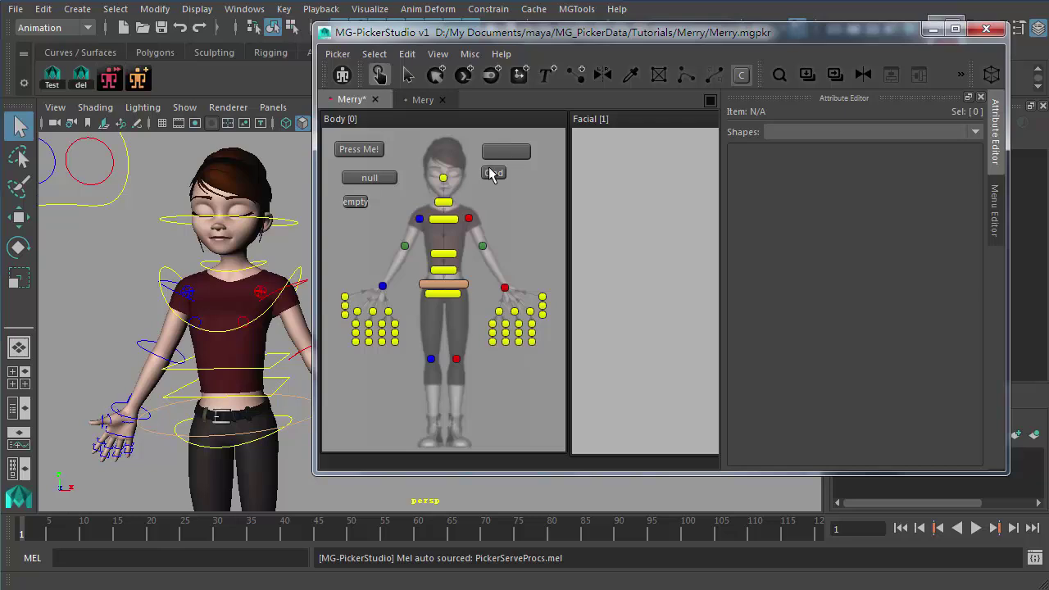
pyautogui.click(492, 174)
pyautogui.moveTo(87, 274); pyautogui.dragTo(144, 249)
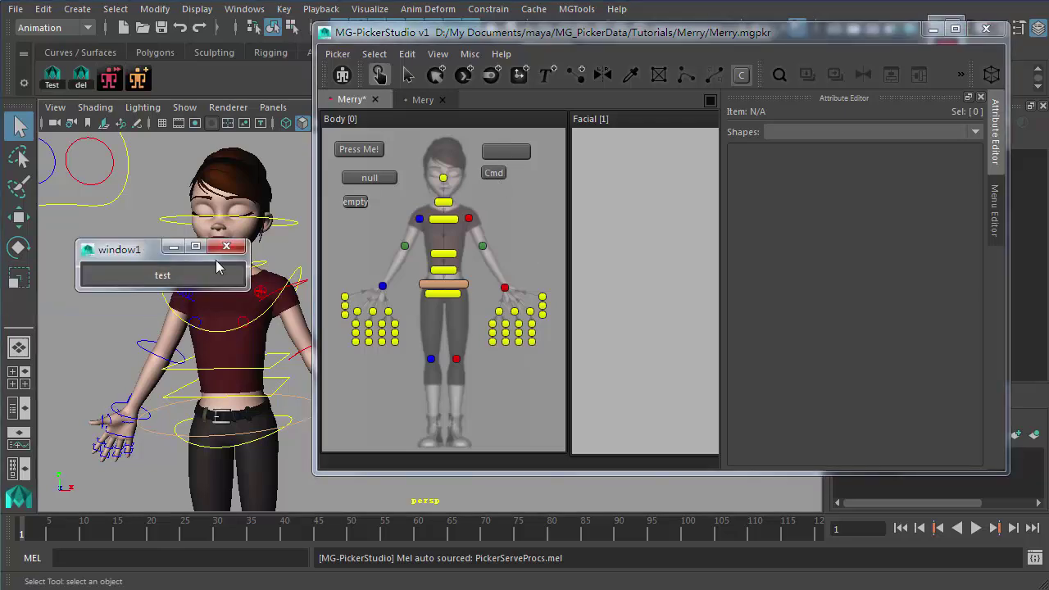
pyautogui.click(1036, 558)
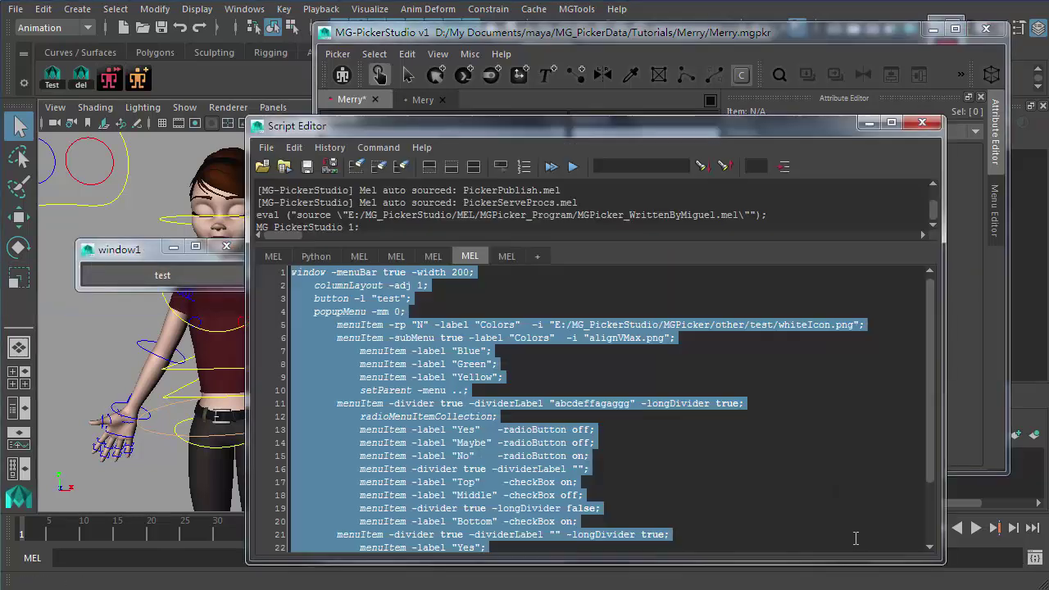
pyautogui.click(922, 122)
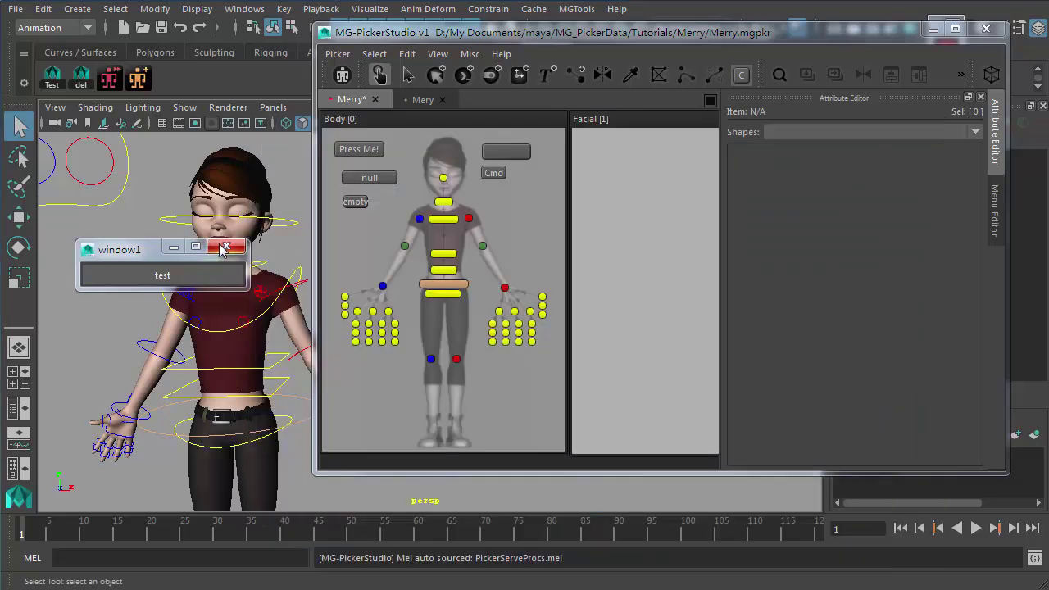
pyautogui.click(226, 246)
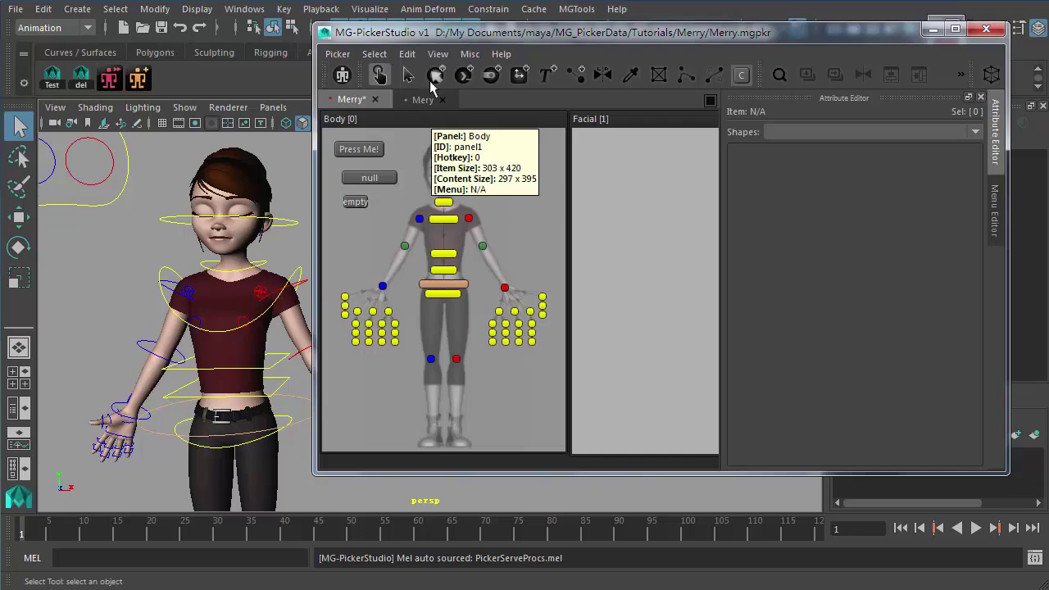
pyautogui.click(463, 75)
pyautogui.rightClick(497, 198)
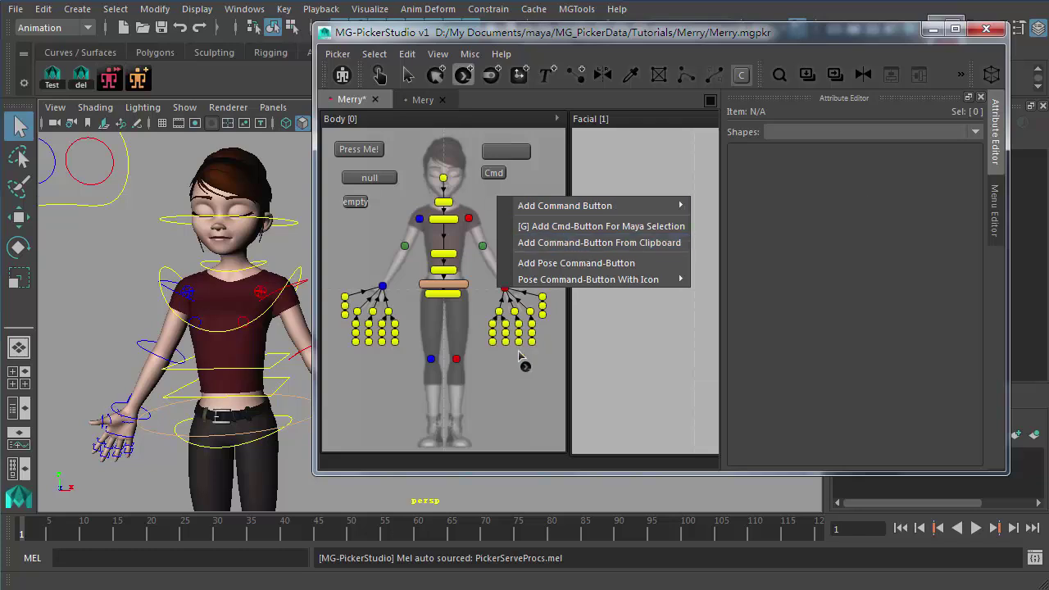
pyautogui.click(407, 75)
# - Select the character's left hand and finger controls in the viewport and add a command button for that Maya selection beside the shoulder
pyautogui.keyDown('alt'); pyautogui.moveTo(196, 282); pyautogui.dragTo(256, 325, button='right'); pyautogui.keyUp('alt')
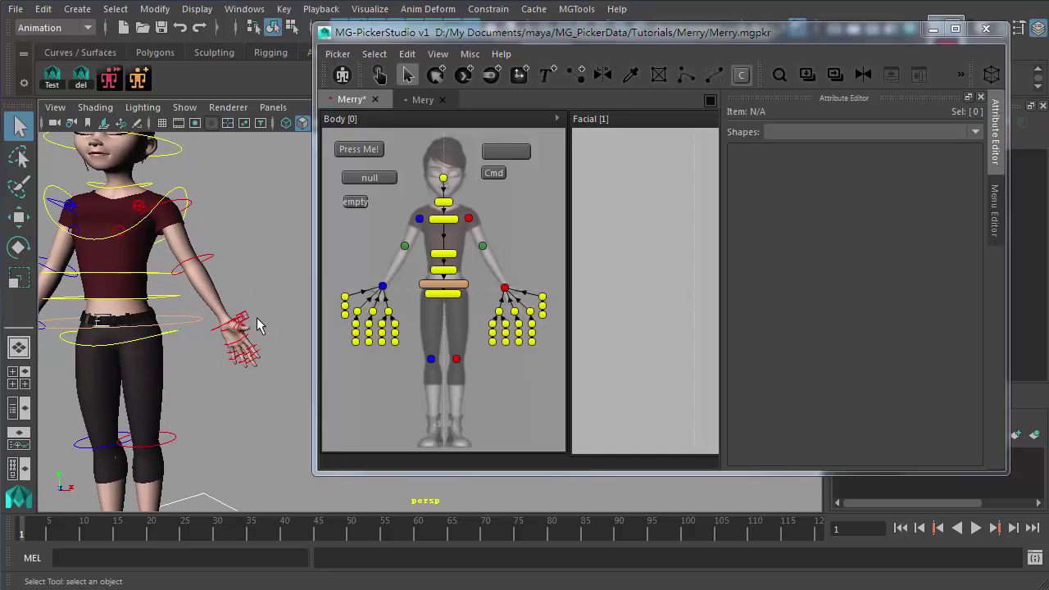
pyautogui.moveTo(269, 314); pyautogui.dragTo(227, 390)
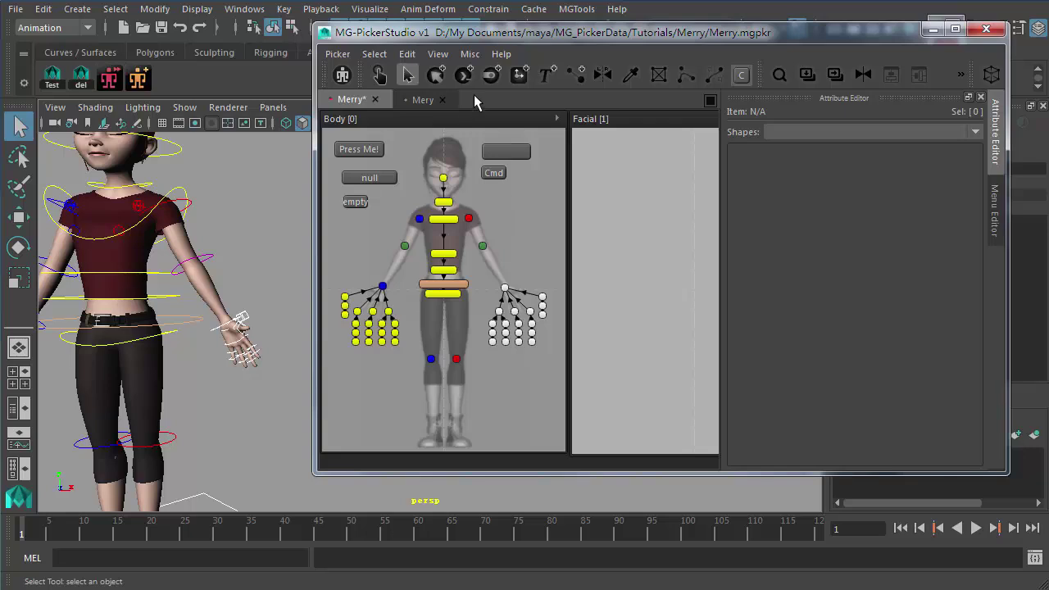
pyautogui.click(493, 76)
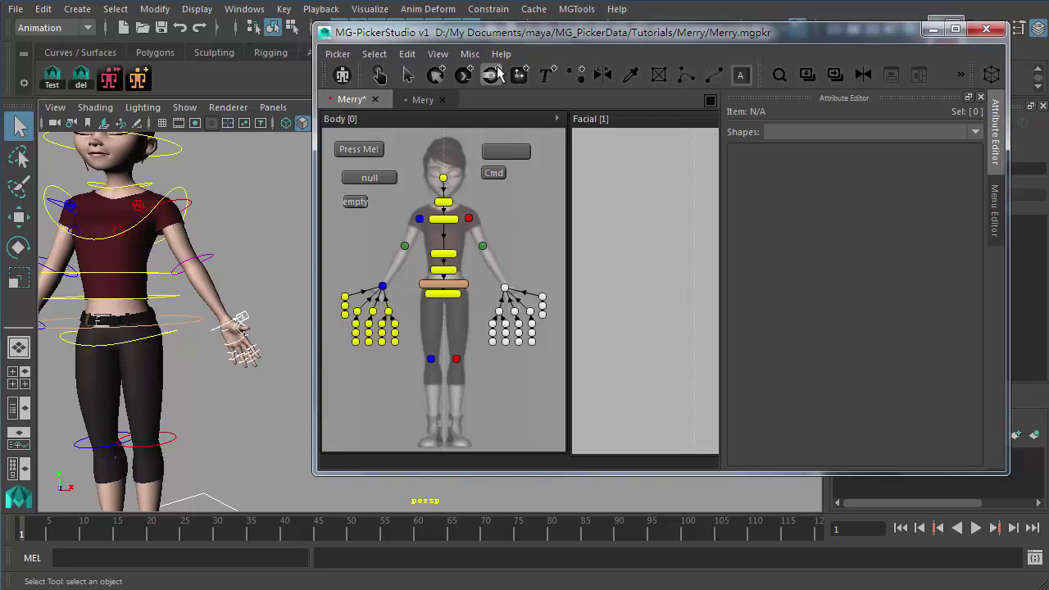
pyautogui.click(463, 76)
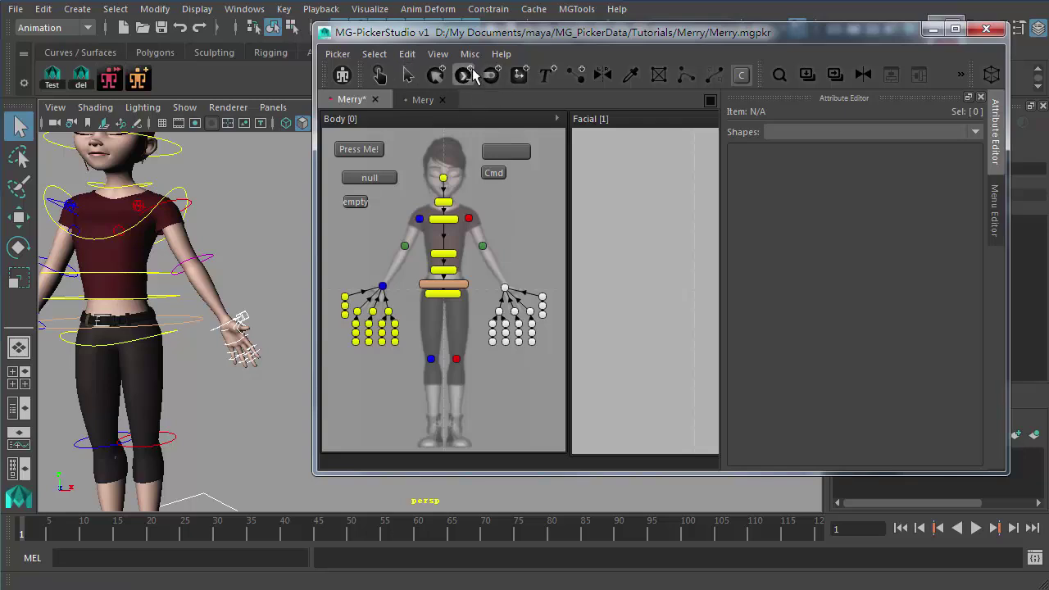
pyautogui.click(503, 206)
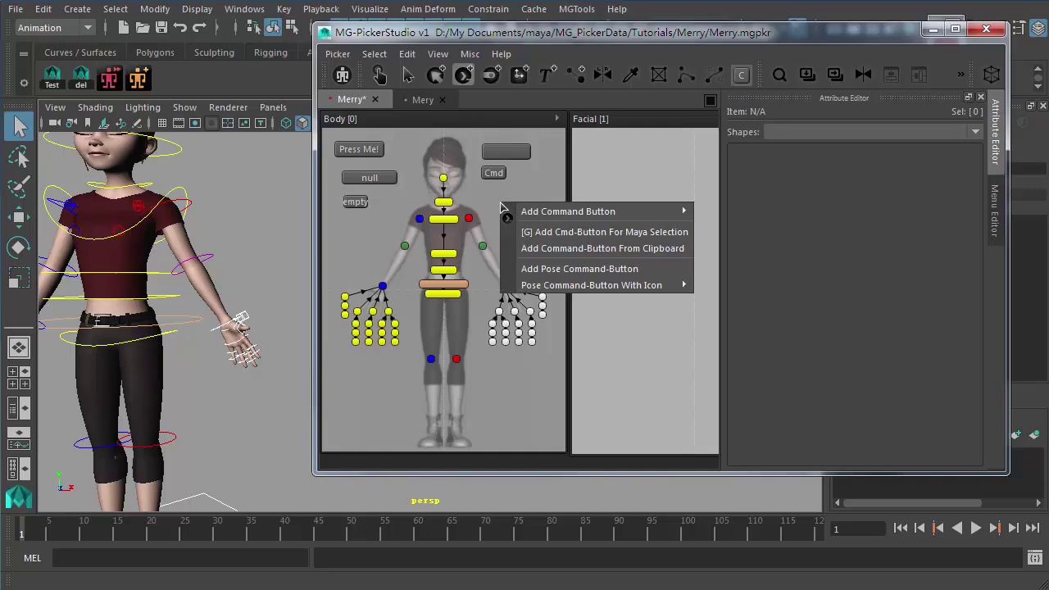
pyautogui.click(578, 235)
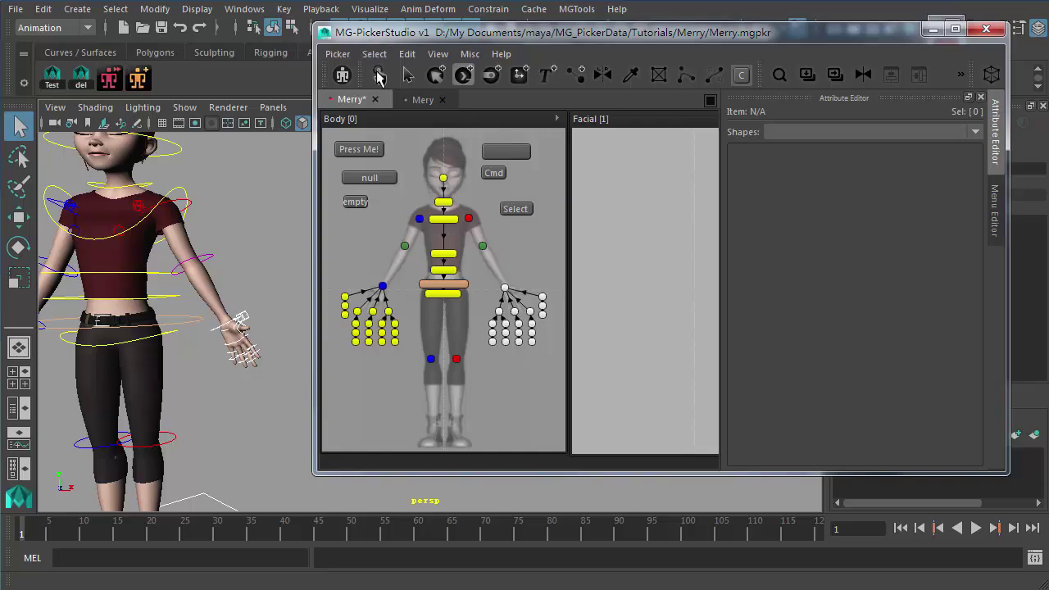
# - Test the Select button in animator mode from an empty selection, compare it with marquee-selecting the hand buttons, and return to edit mode
pyautogui.click(377, 74)
pyautogui.click(259, 205)
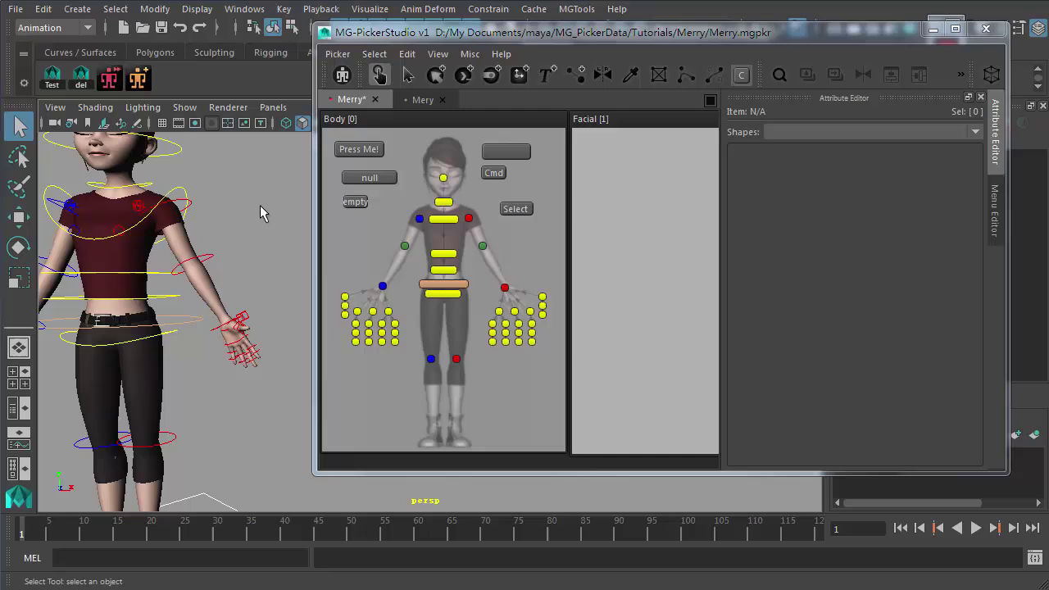
pyautogui.click(516, 209)
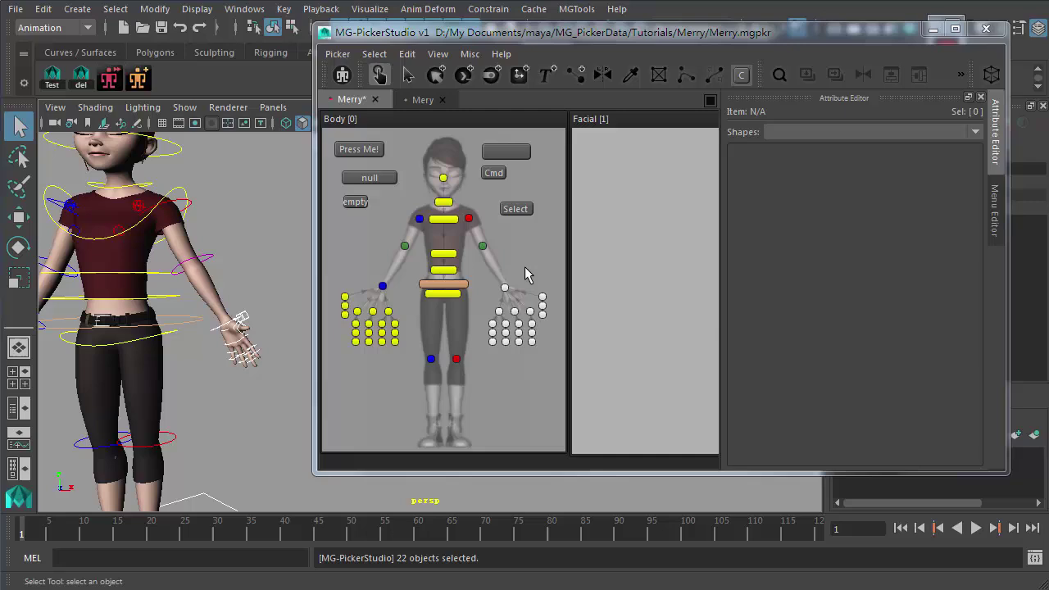
pyautogui.click(527, 276)
pyautogui.moveTo(560, 272); pyautogui.dragTo(489, 376)
pyautogui.click(404, 76)
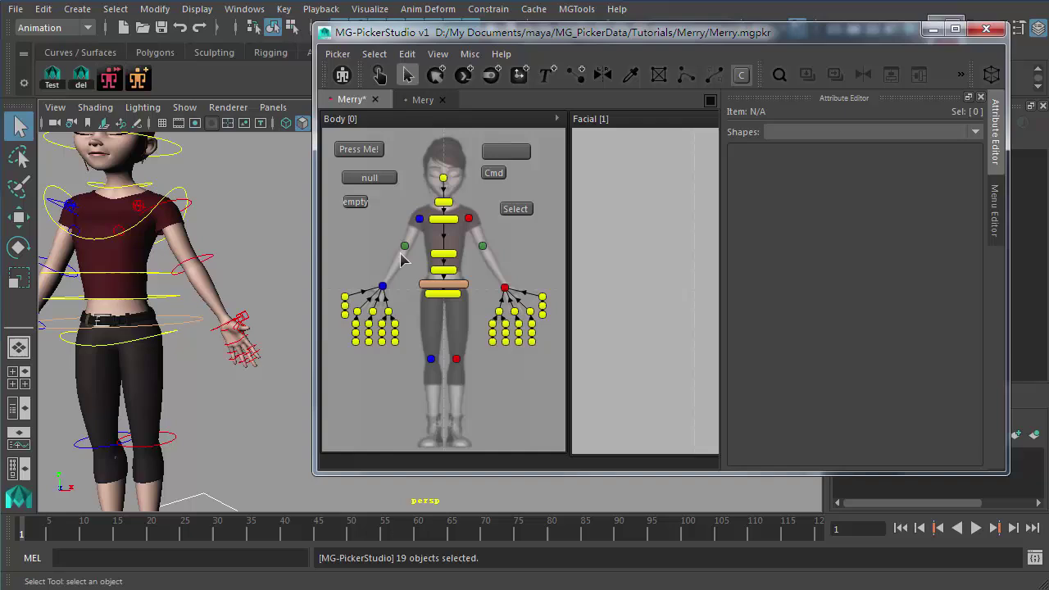
# - Add a Current View Switch To Persp command button from the Camera presets and move it down beside the character's feet
pyautogui.rightClick(347, 223)
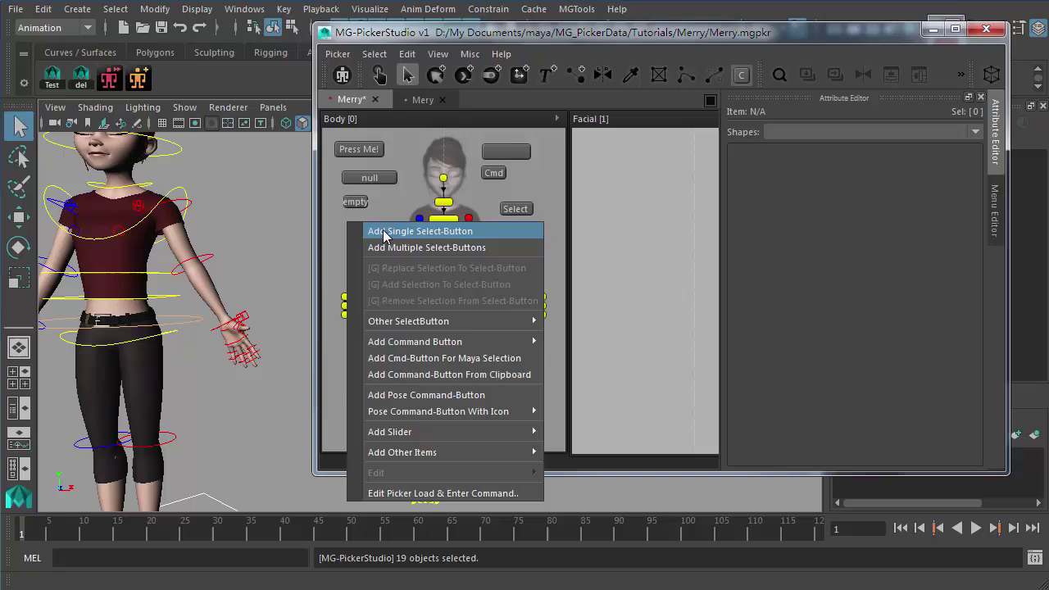
pyautogui.click(463, 74)
pyautogui.rightClick(349, 220)
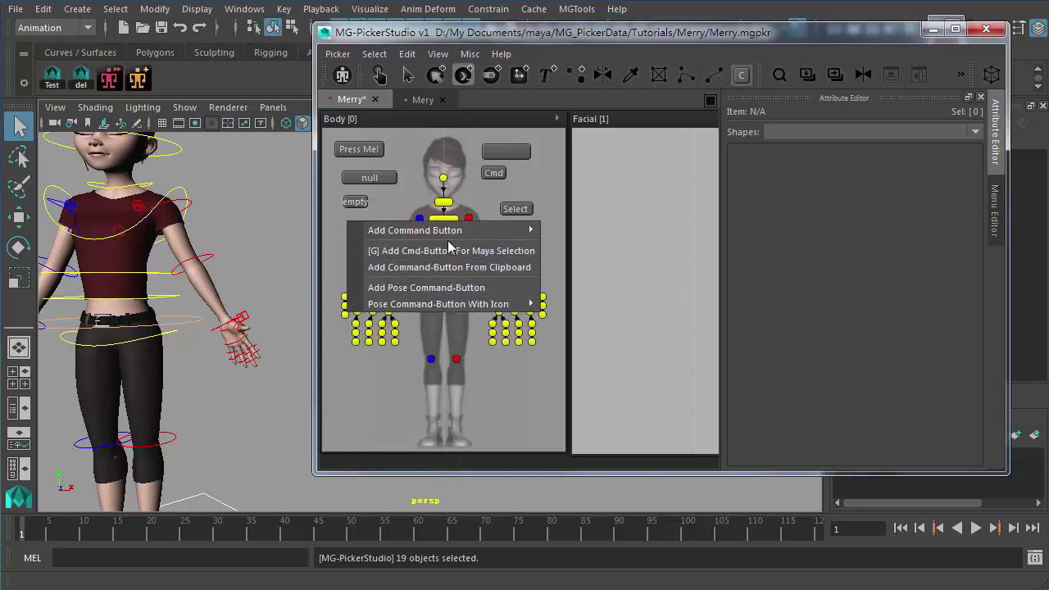
pyautogui.moveTo(440, 229)
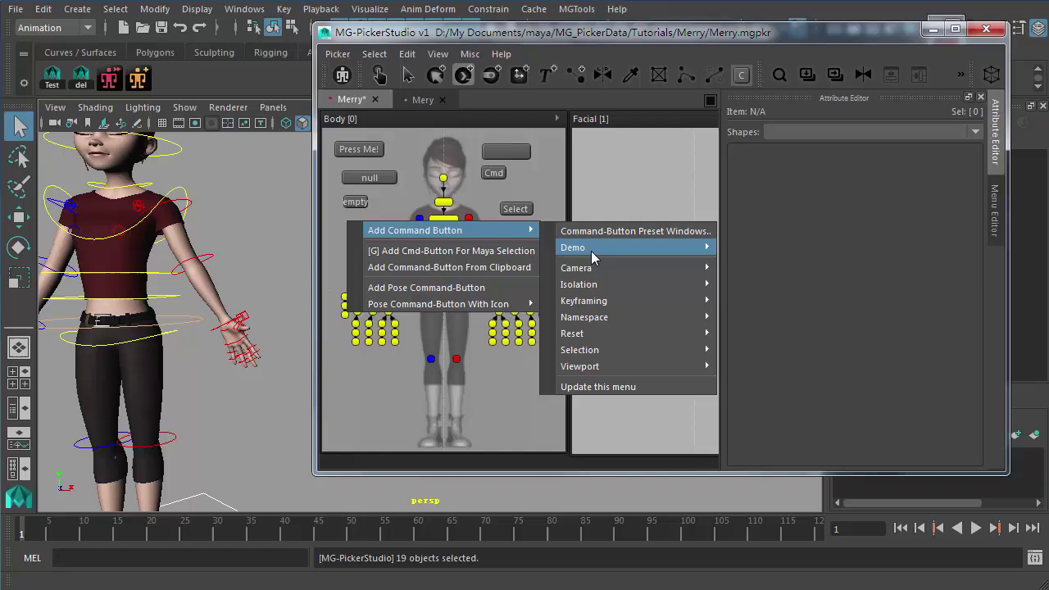
pyautogui.moveTo(660, 308)
pyautogui.moveTo(642, 252)
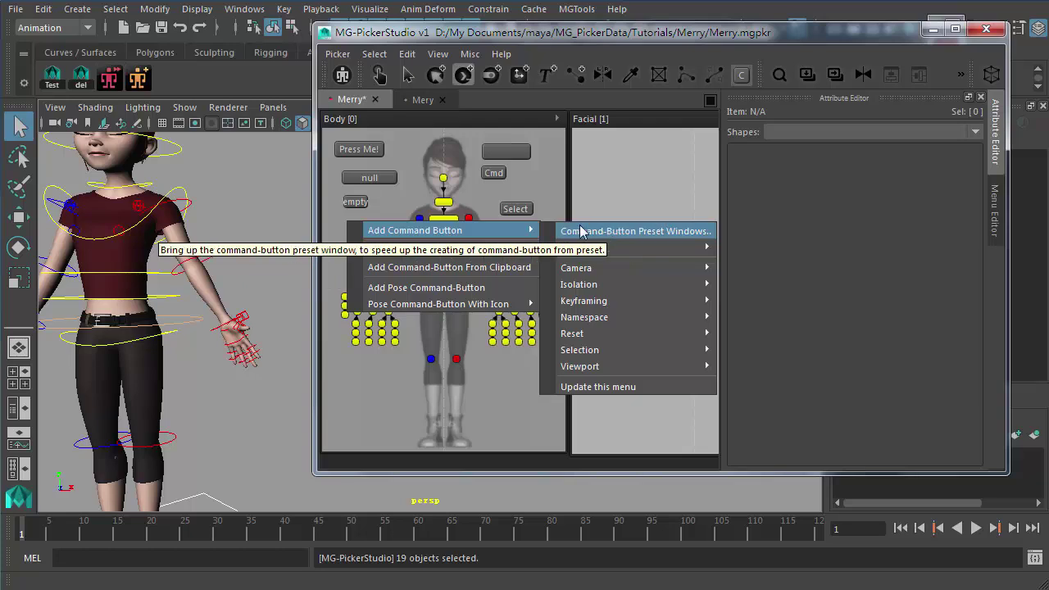
pyautogui.moveTo(584, 268)
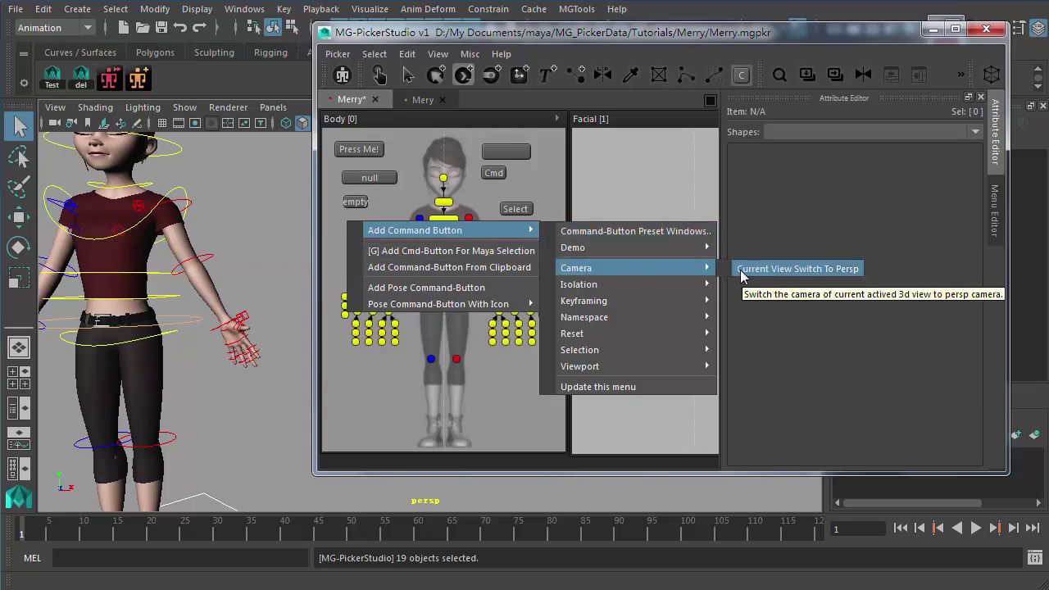
pyautogui.click(809, 268)
pyautogui.click(407, 76)
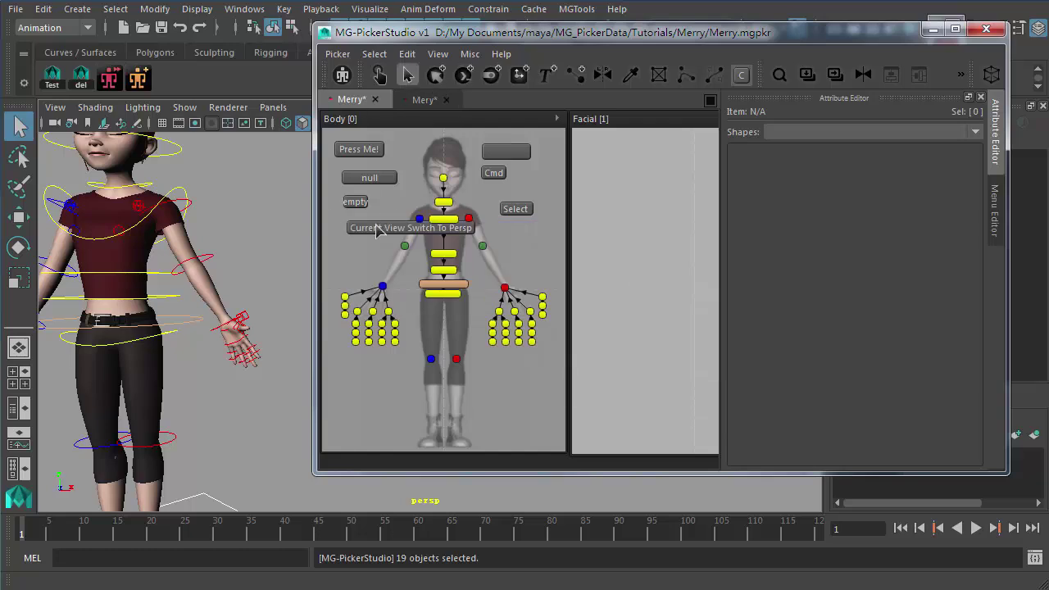
pyautogui.moveTo(378, 230); pyautogui.dragTo(368, 412)
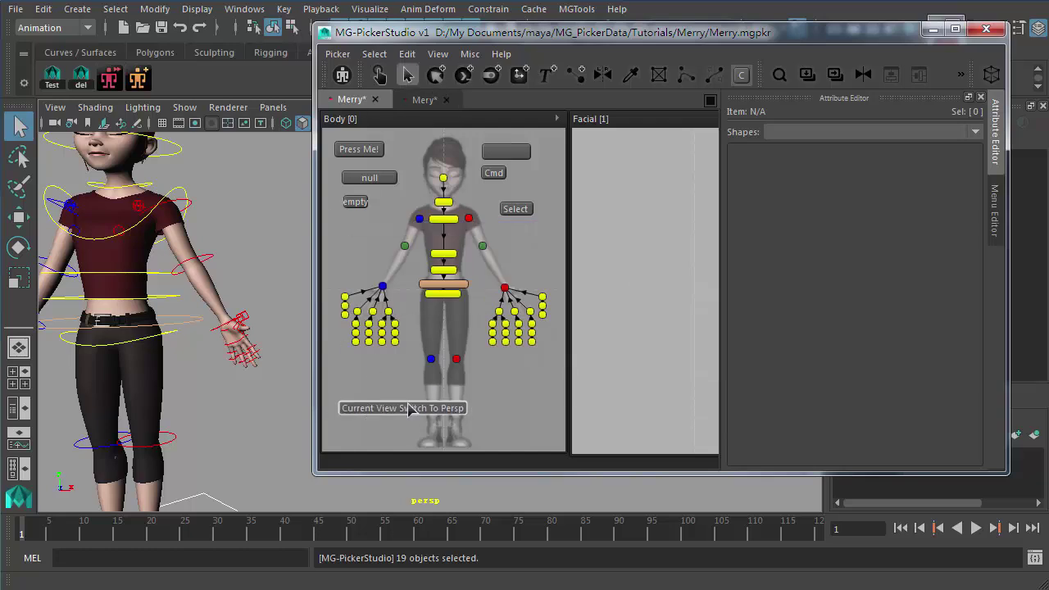
# - Review the MEL command of the Current View Switch To Persp button in edit mode, then deselect the button
pyautogui.click(379, 75)
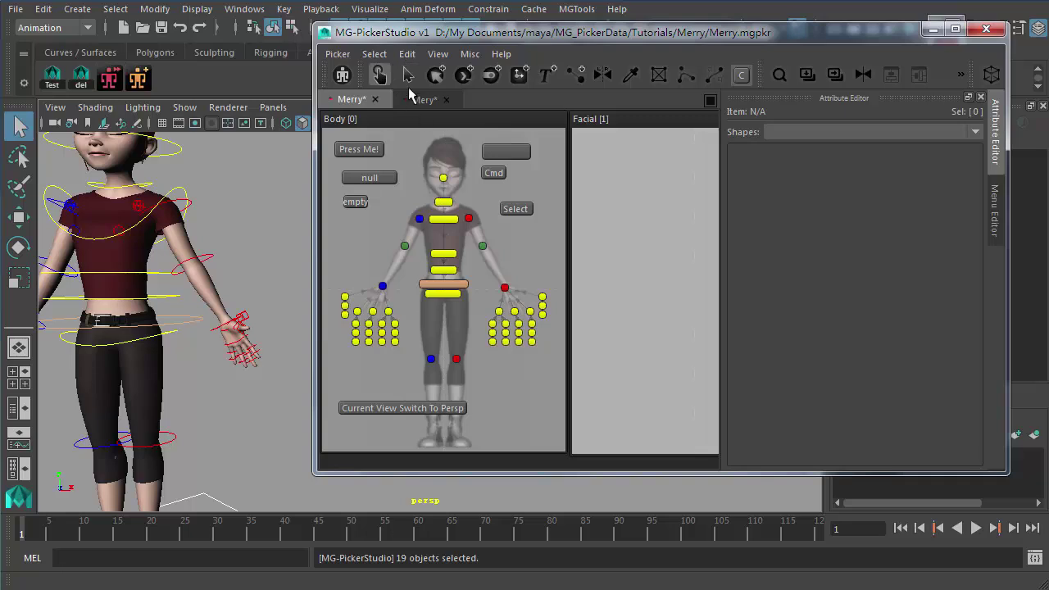
pyautogui.click(407, 75)
pyautogui.click(396, 410)
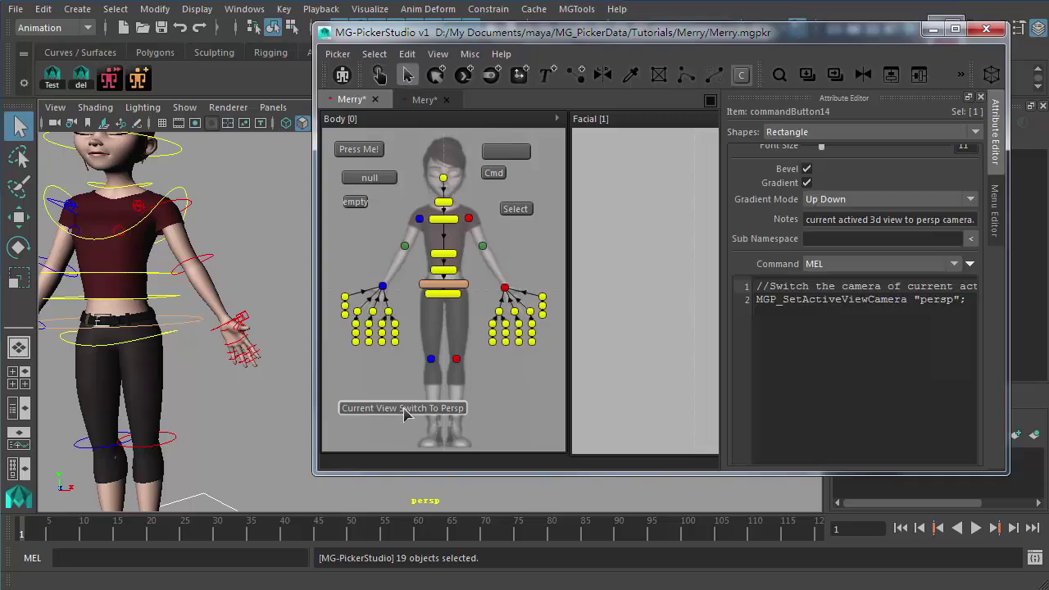
pyautogui.click(496, 403)
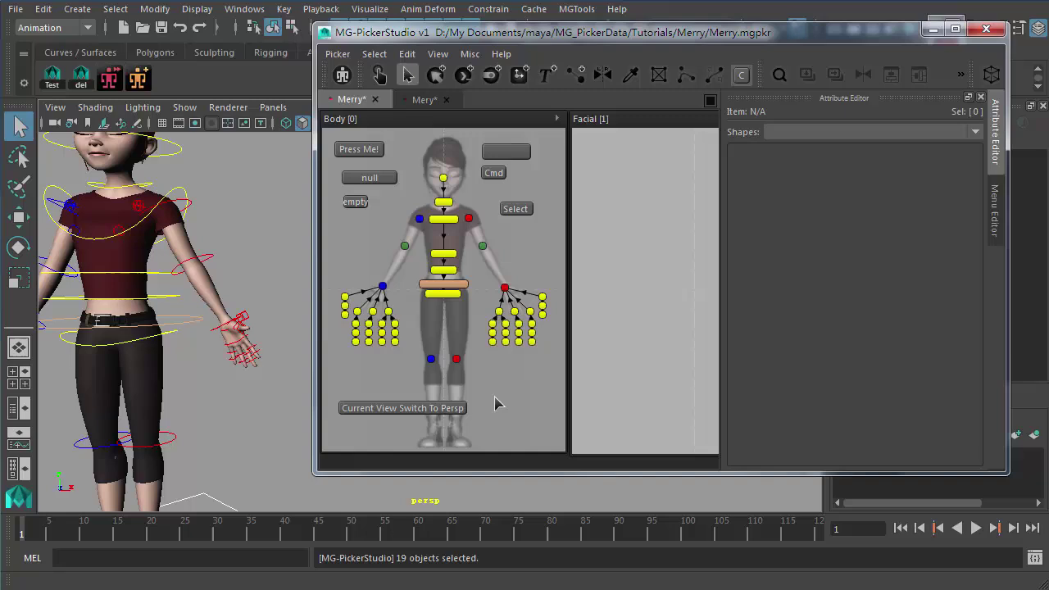
# - Open the picker in animator mode, switch the viewport to the right side view, and test the Current View Switch To Persp button
pyautogui.click(109, 79)
pyautogui.press('space')
pyautogui.moveTo(277, 249); pyautogui.dragTo(340, 242)
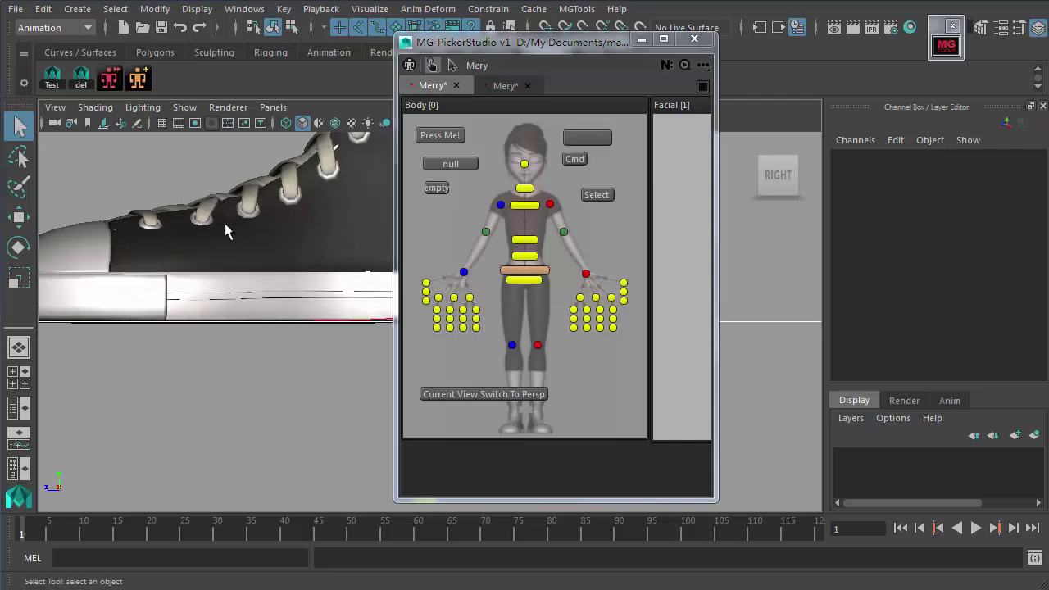
pyautogui.click(472, 395)
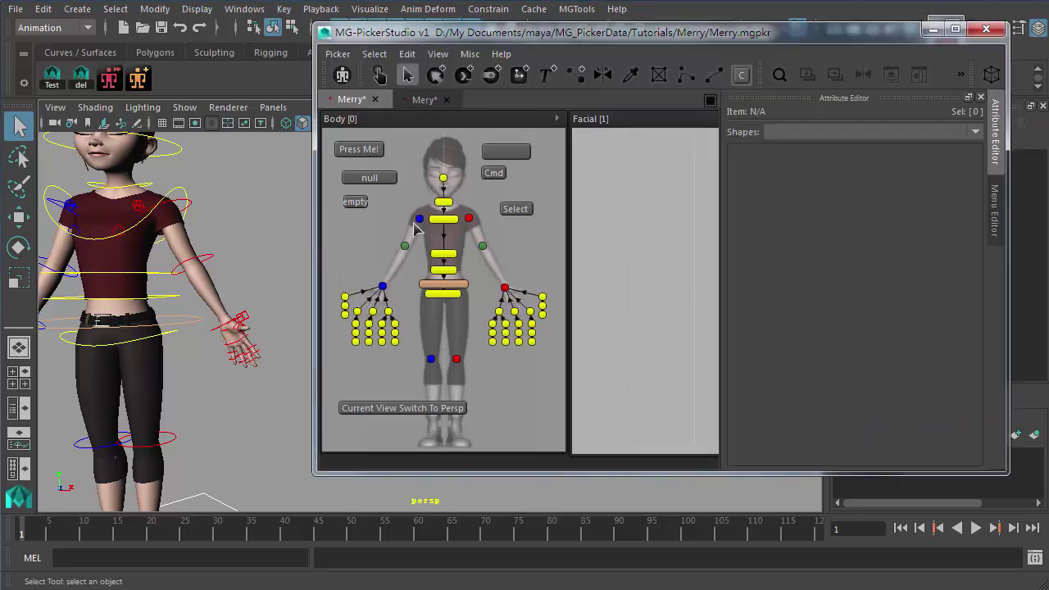
# - Open the Command-Button Preset window from the command-button creation options and place it over the viewport beside the picker
pyautogui.rightClick(373, 225)
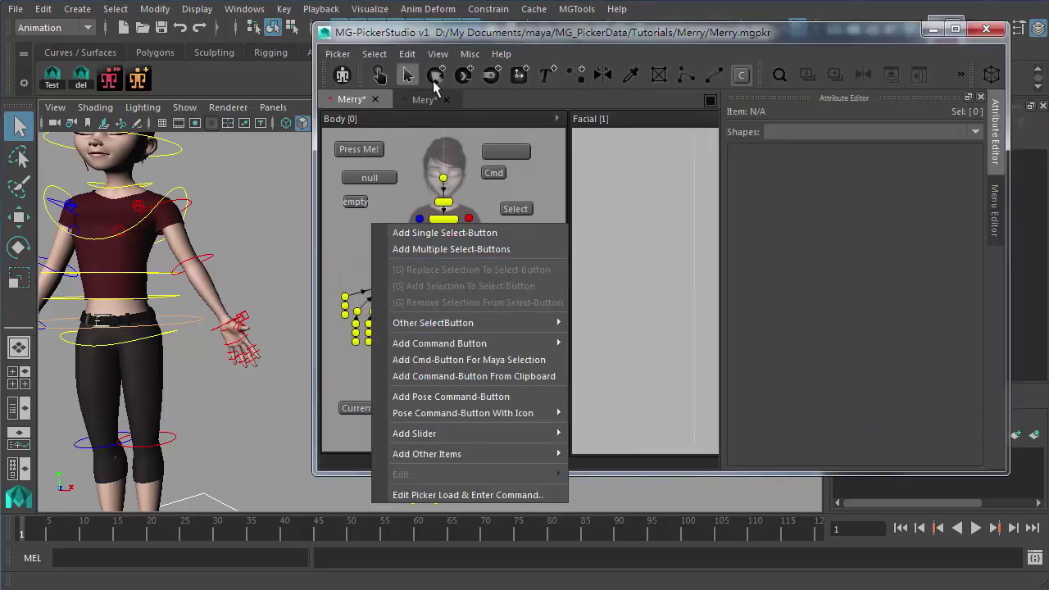
pyautogui.click(464, 75)
pyautogui.rightClick(348, 236)
pyautogui.moveTo(487, 247)
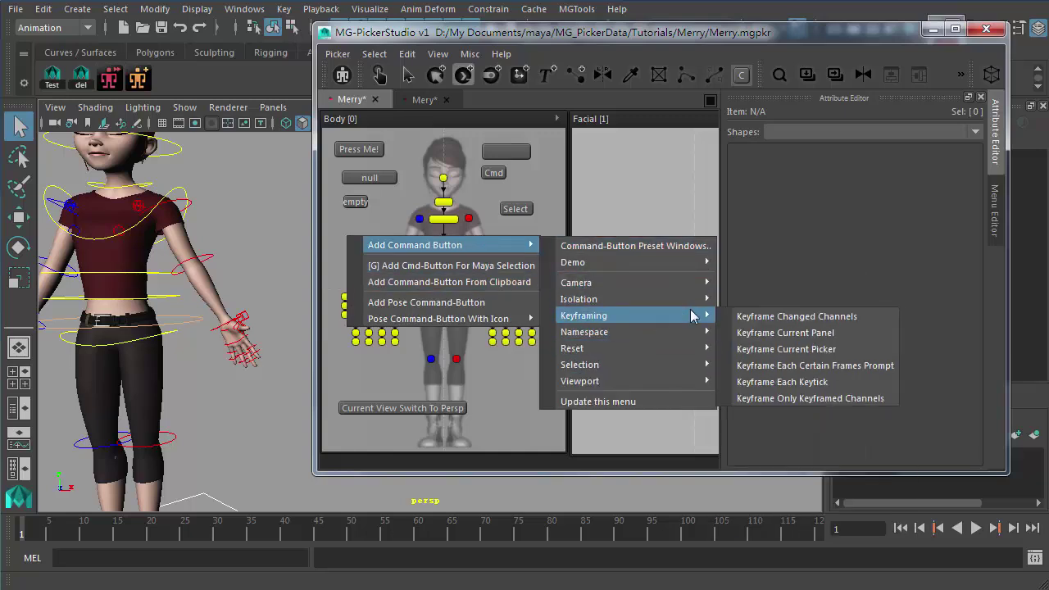
pyautogui.moveTo(701, 300)
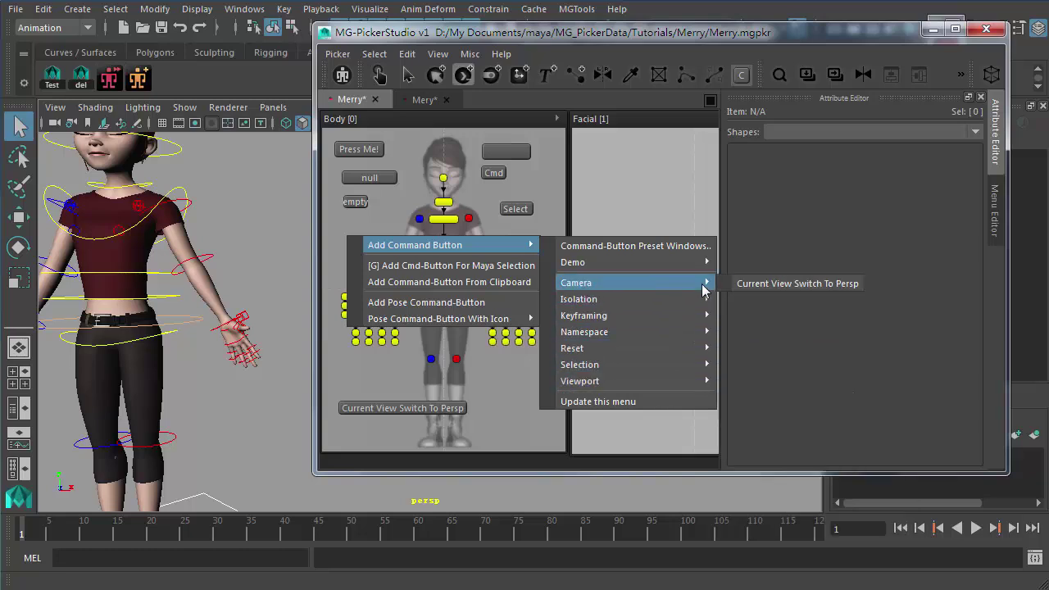
pyautogui.click(584, 250)
pyautogui.moveTo(665, 141); pyautogui.dragTo(187, 113)
# - Add an Isolate None command button from the Isolation presets, place it below the empty button, and deselect it
pyautogui.click(210, 211)
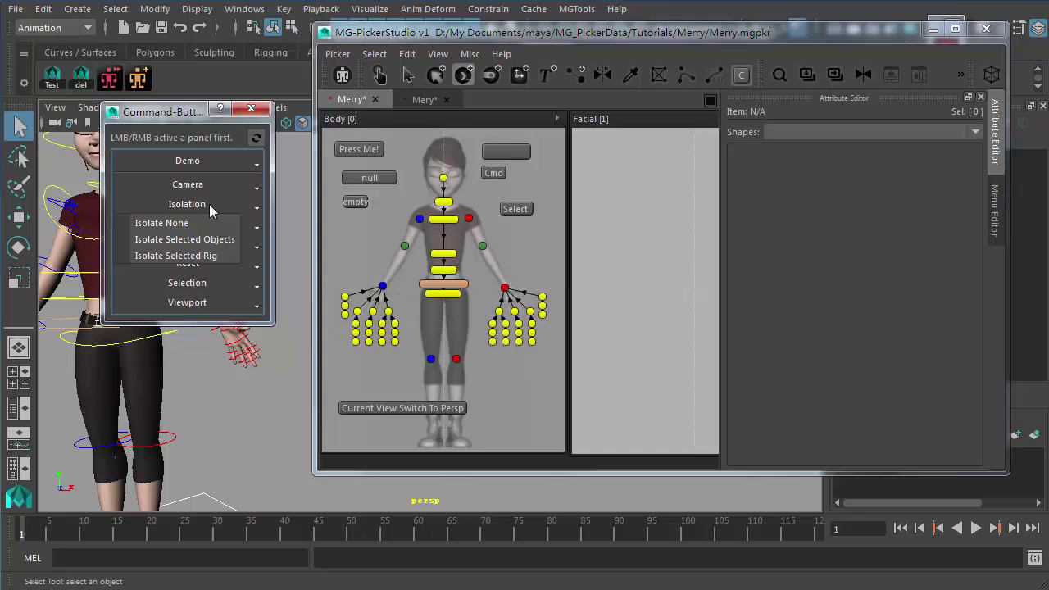
pyautogui.click(176, 223)
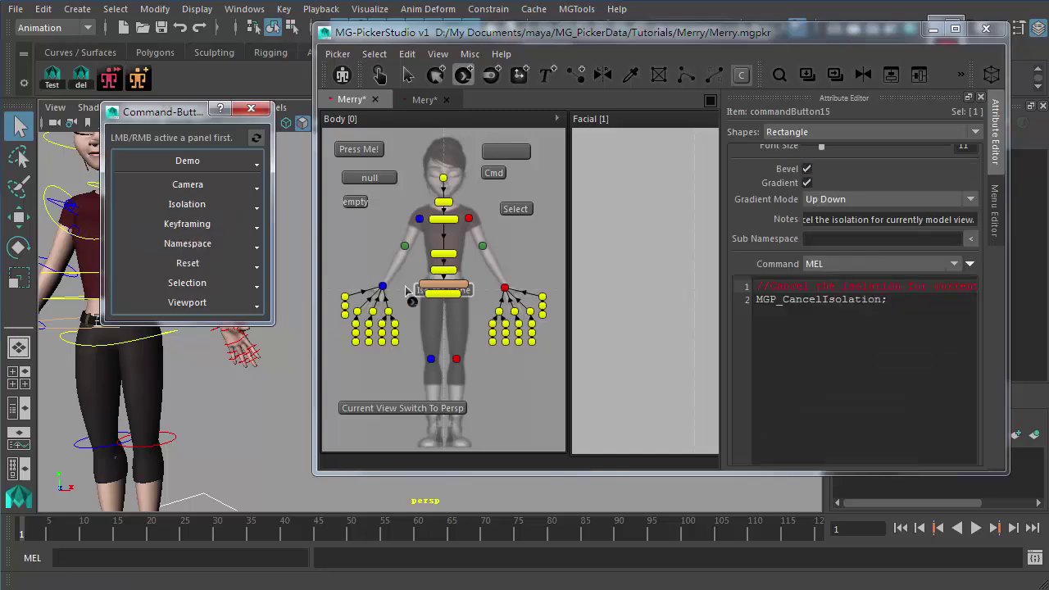
pyautogui.click(461, 307)
pyautogui.moveTo(467, 300); pyautogui.dragTo(381, 243)
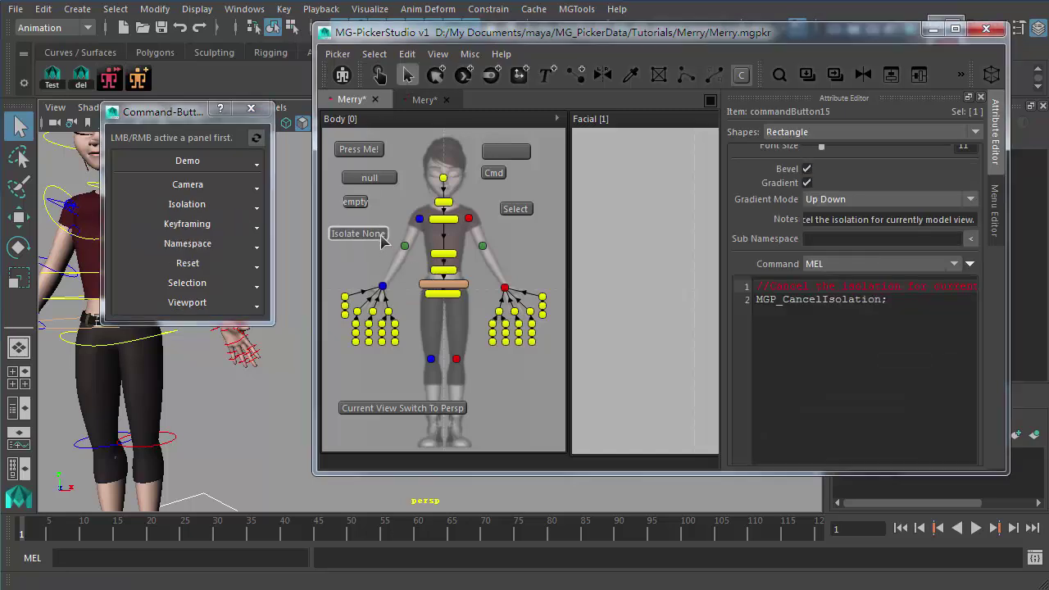
pyautogui.click(376, 258)
# - Add a Select All-Ex-Current Panel command button from the Selection presets and place it just below Isolate None
pyautogui.click(197, 285)
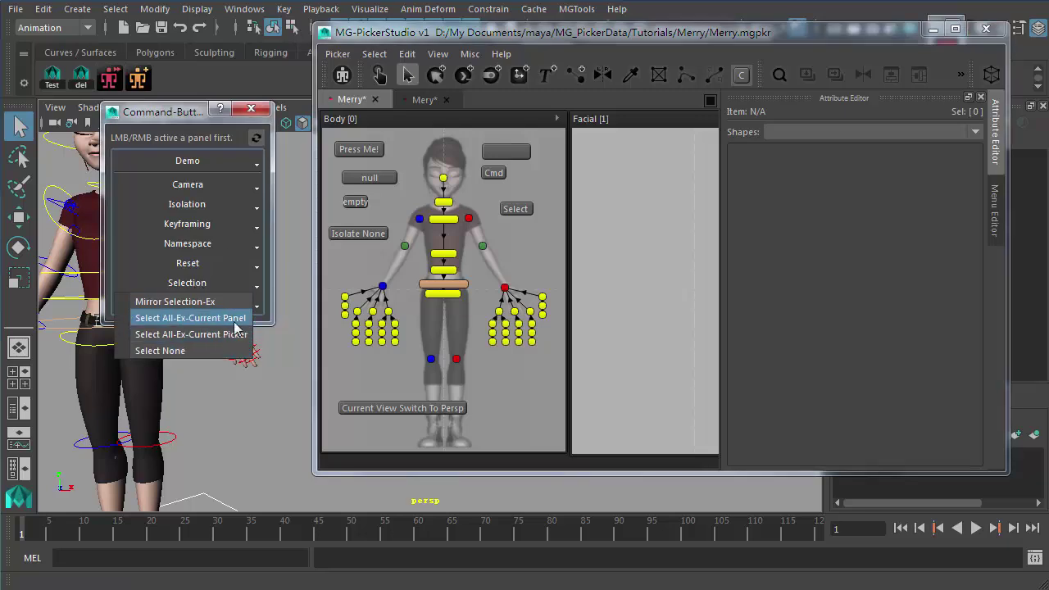
pyautogui.click(233, 322)
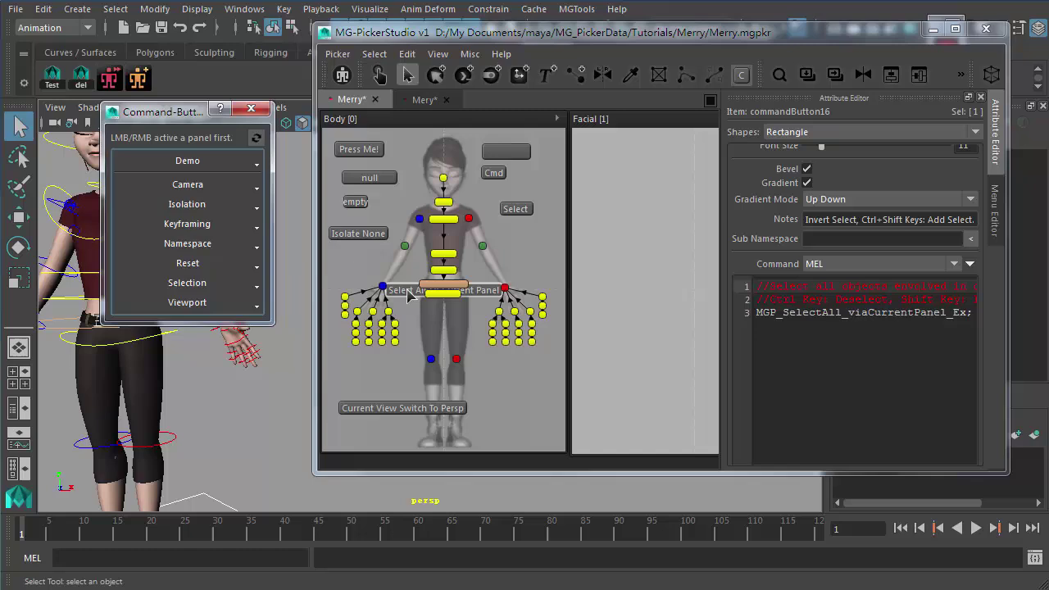
pyautogui.moveTo(387, 276); pyautogui.dragTo(353, 259)
# - Switch the picker to animator mode and test the Select All-Ex-Current Panel button with the viewport controls in sight
pyautogui.click(379, 75)
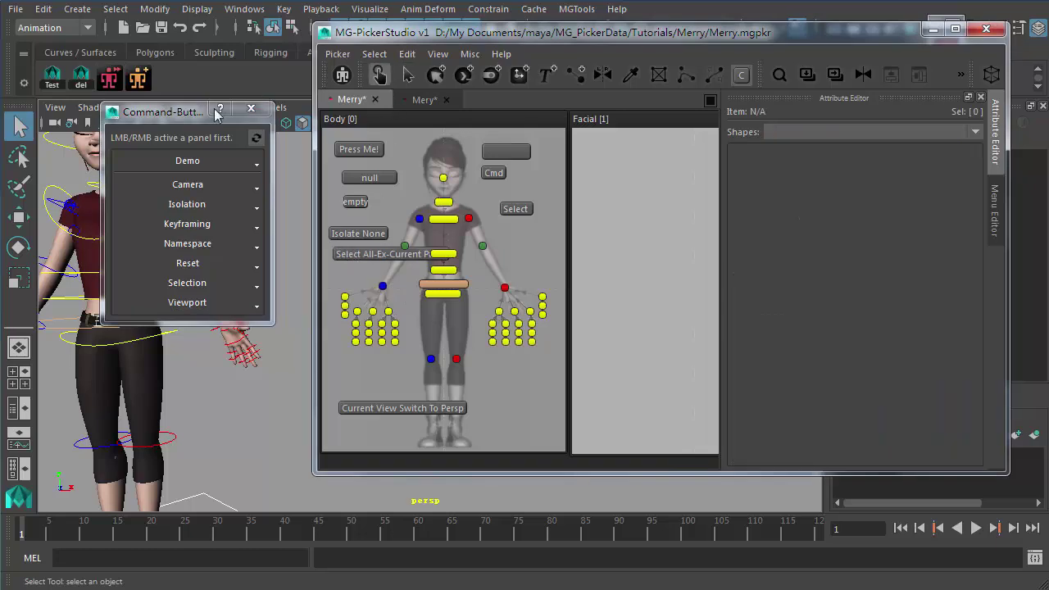
pyautogui.moveTo(193, 112); pyautogui.dragTo(247, 356)
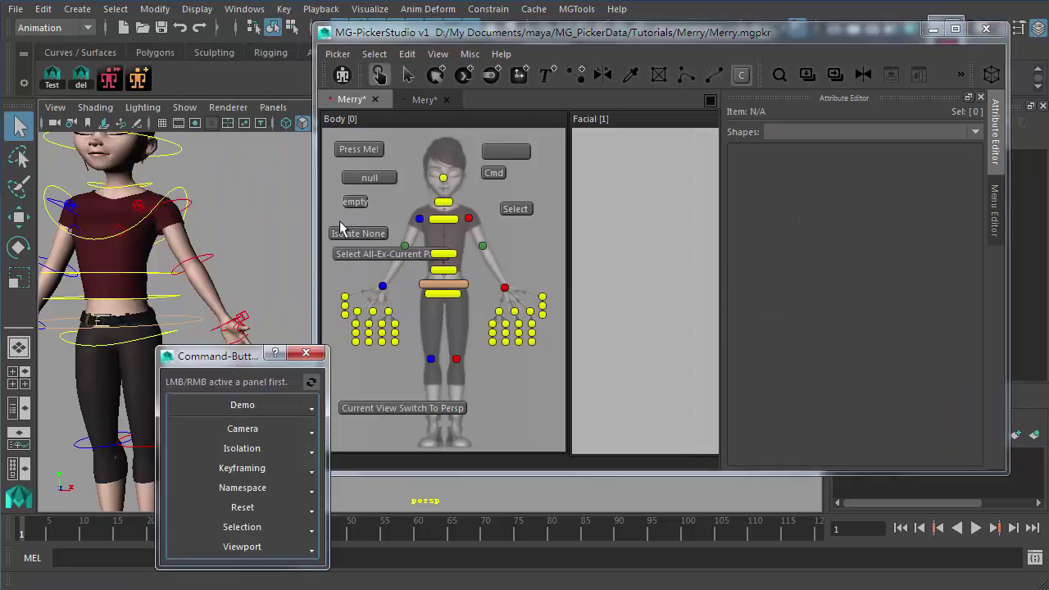
pyautogui.click(363, 254)
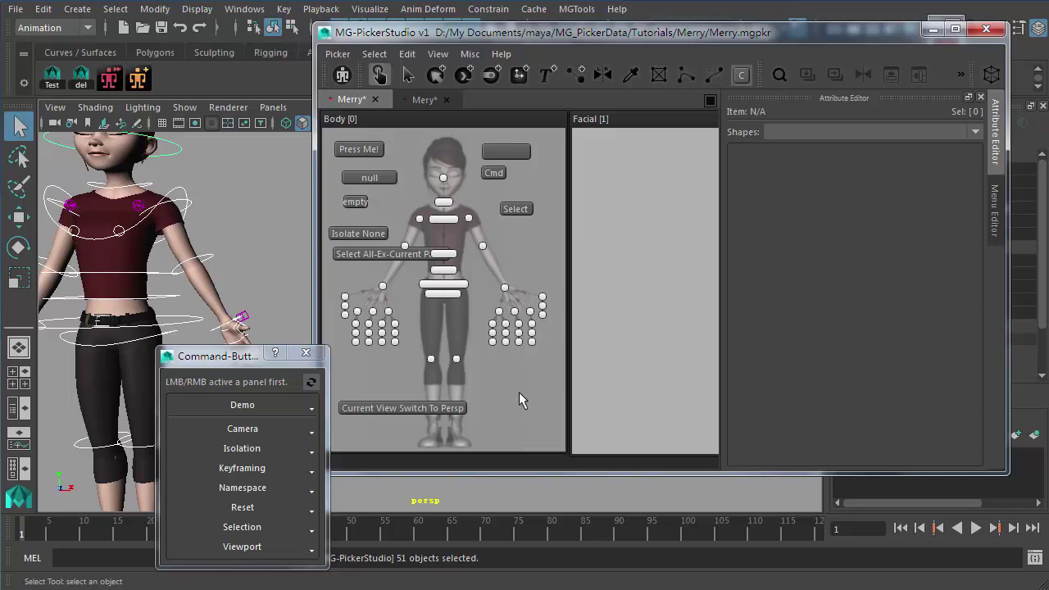
# - Look through the Camera, Isolation and Keyframing categories of the Command-Button Preset window, then close it
pyautogui.moveTo(240, 357); pyautogui.dragTo(217, 165)
pyautogui.click(215, 238)
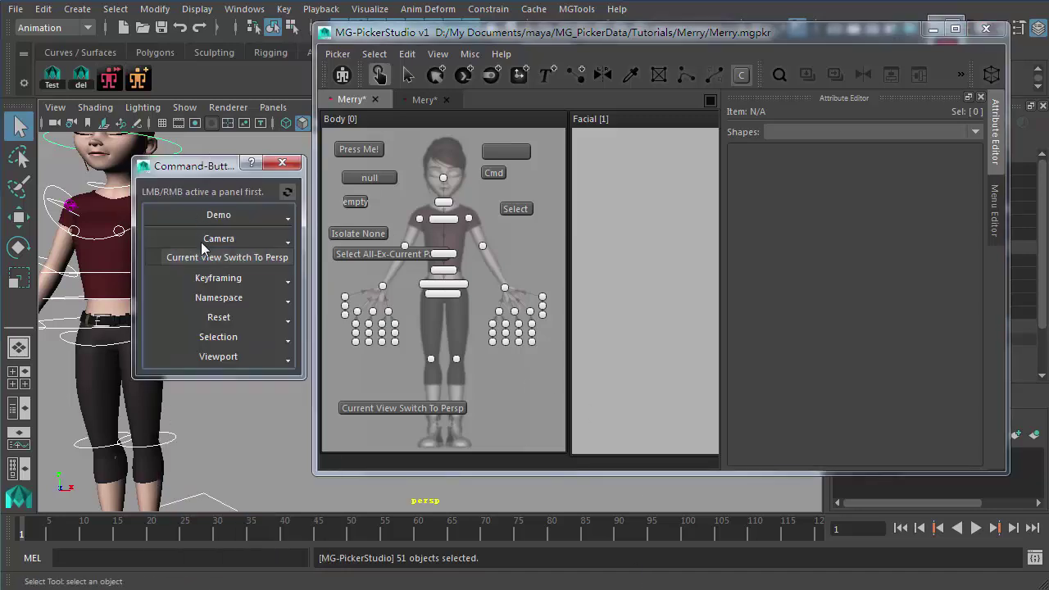
pyautogui.click(214, 278)
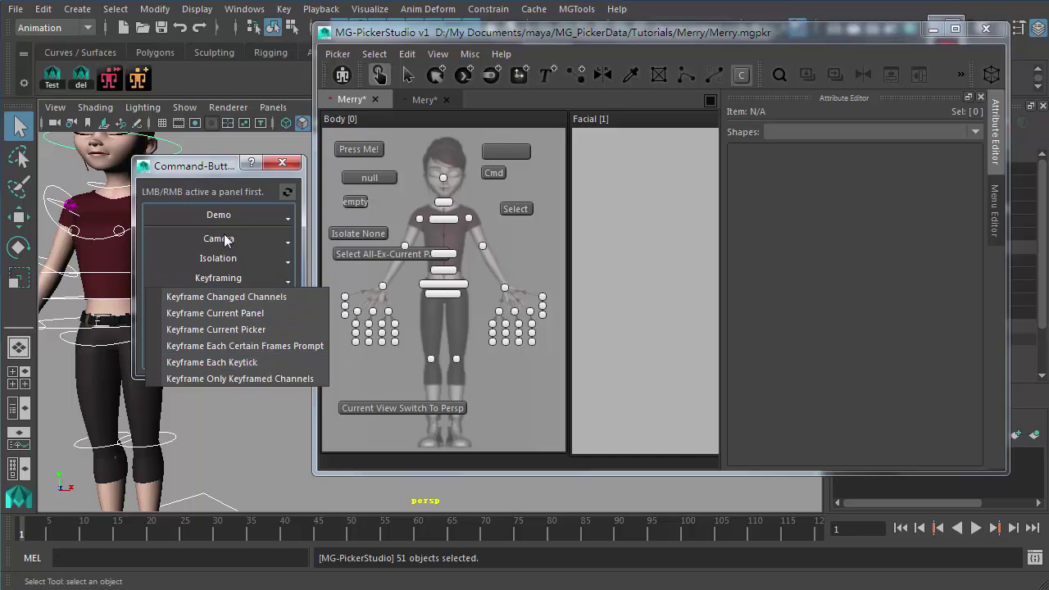
pyautogui.click(197, 169)
pyautogui.click(220, 246)
pyautogui.click(218, 279)
pyautogui.click(227, 192)
pyautogui.click(228, 213)
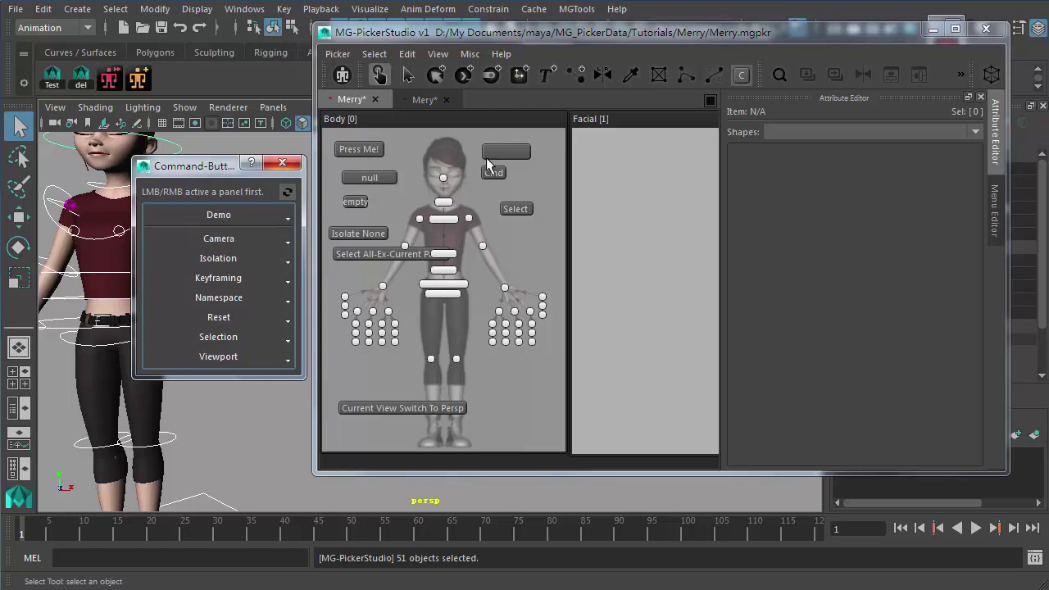
pyautogui.click(281, 162)
# - Open the Create Presets / CodeSnippets dialog and review its export type, name, command and tooltip fields
pyautogui.click(474, 54)
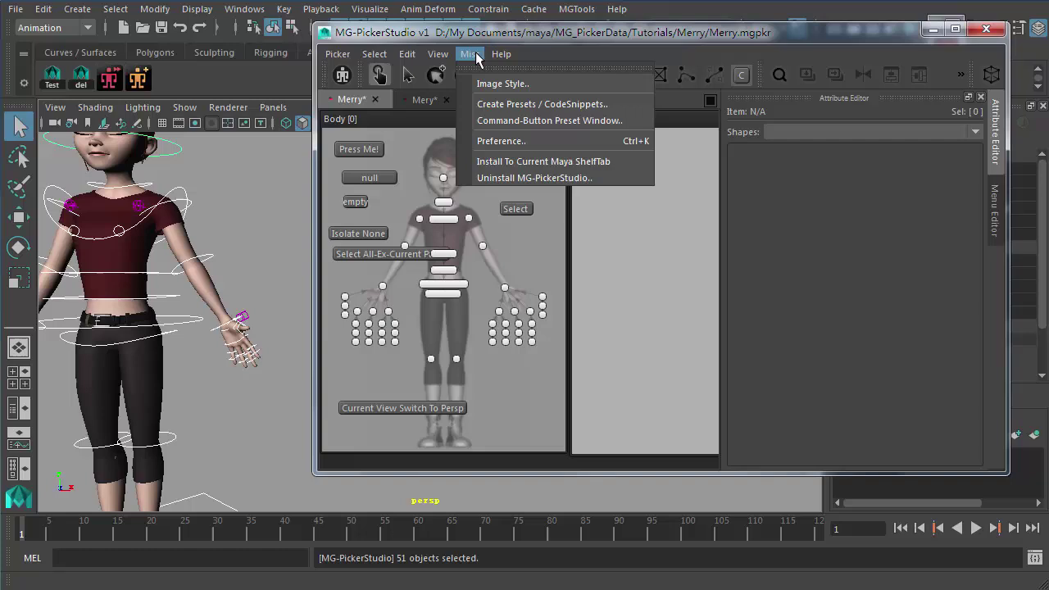
pyautogui.click(562, 107)
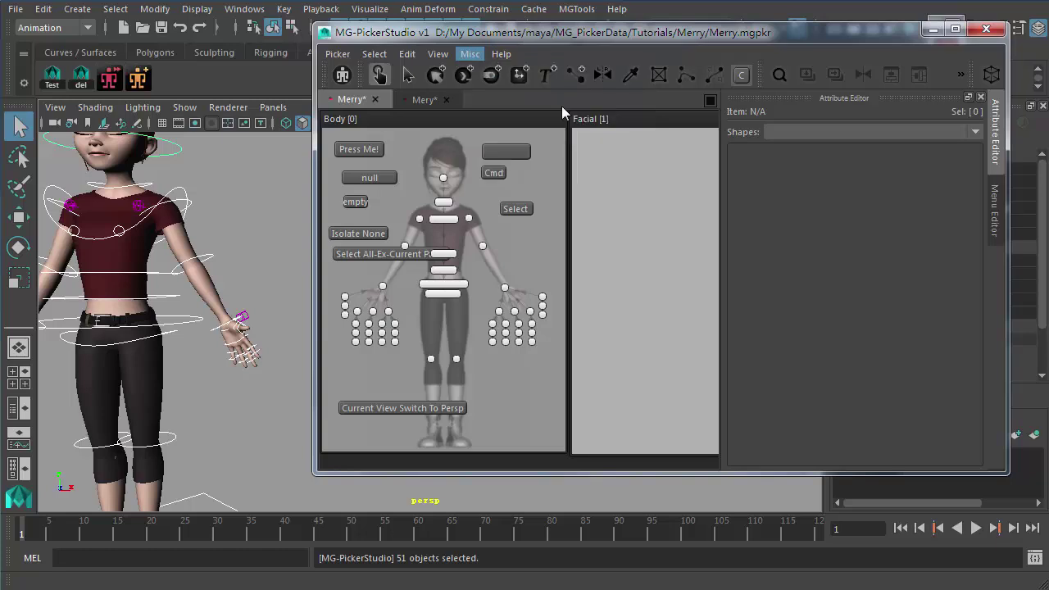
pyautogui.moveTo(333, 178); pyautogui.dragTo(453, 120)
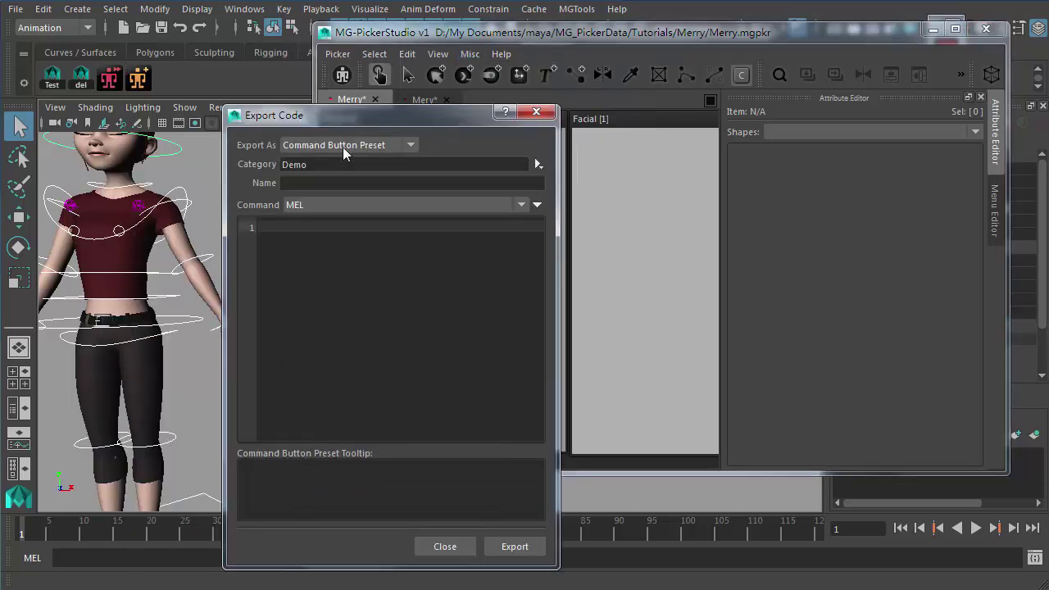
pyautogui.click(342, 146)
pyautogui.click(325, 264)
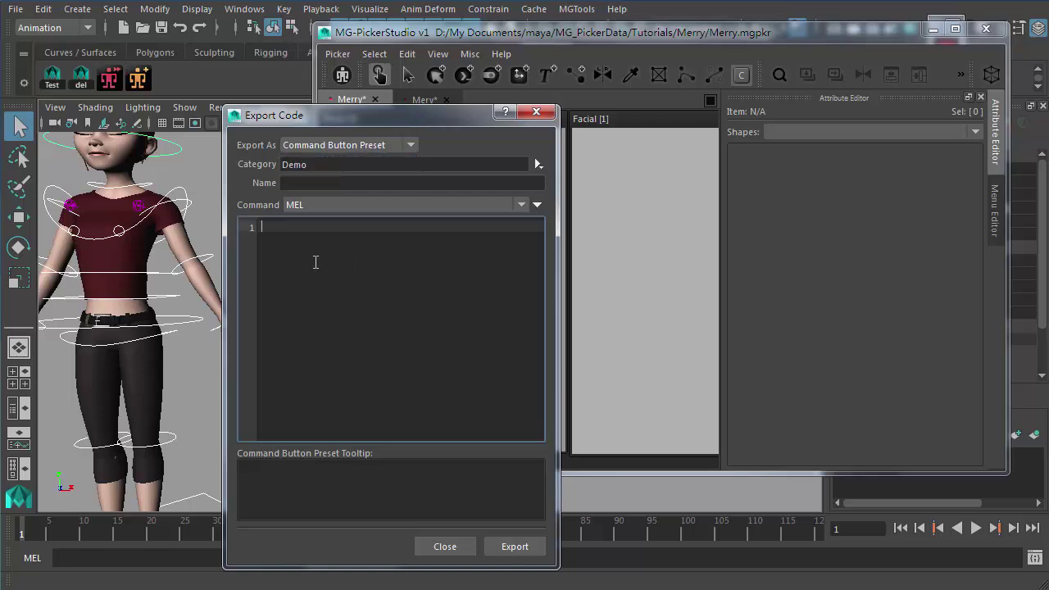
pyautogui.click(302, 183)
pyautogui.click(300, 482)
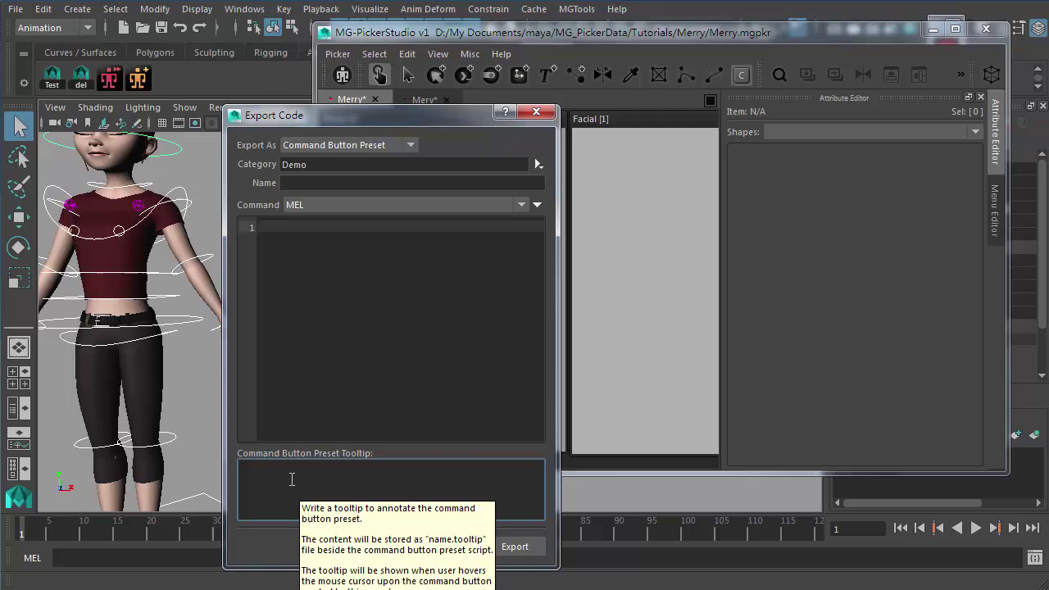
# - Compare the preset tooltip field with the Select All-Ex-Current Panel button's tooltip, then close the Export Code dialog without exporting
pyautogui.moveTo(436, 115); pyautogui.dragTo(237, 99)
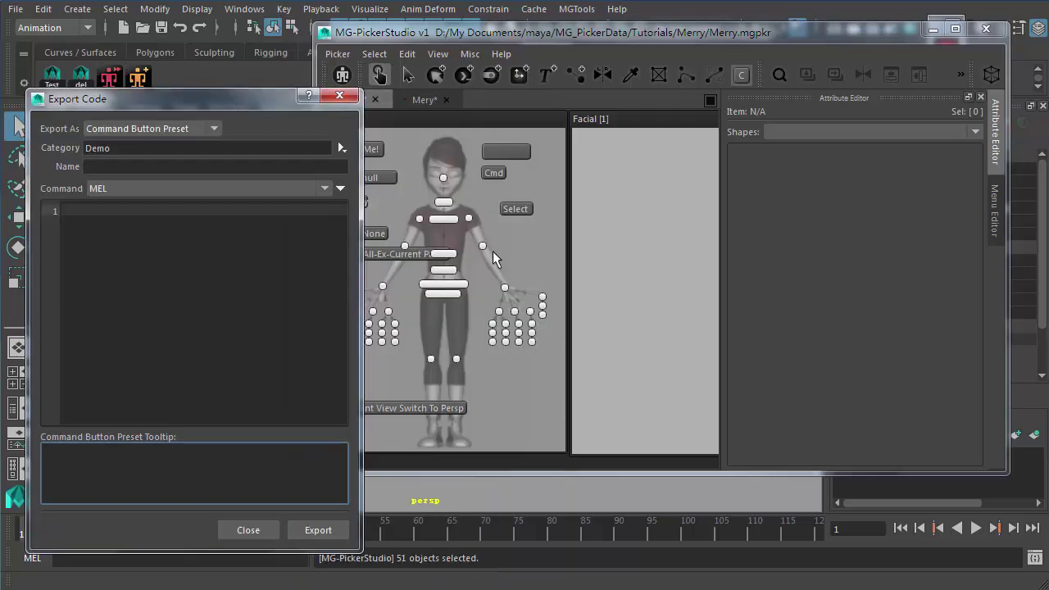
pyautogui.moveTo(488, 44); pyautogui.dragTo(557, 41)
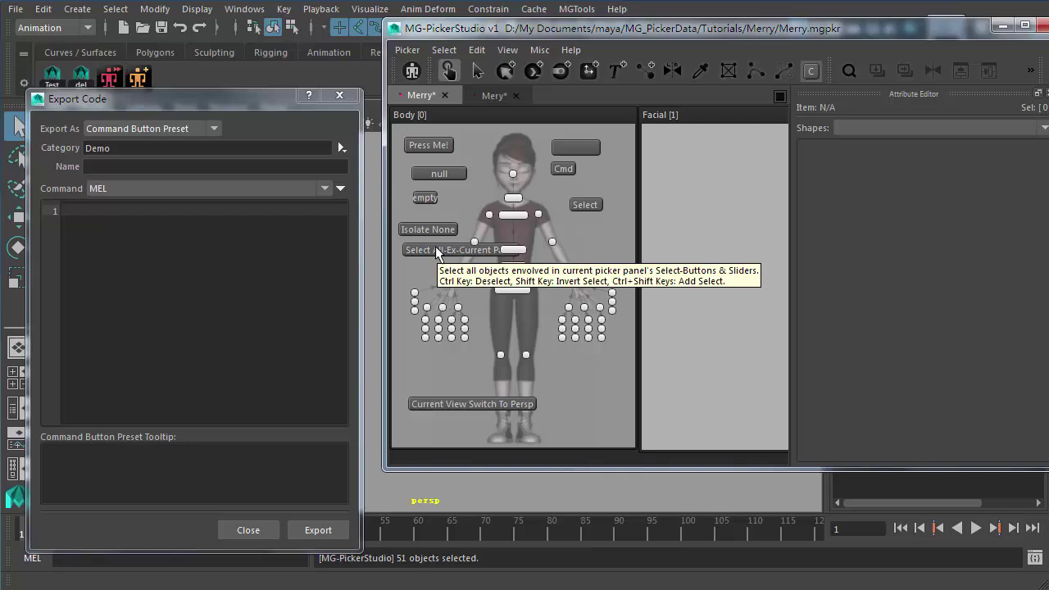
pyautogui.click(141, 466)
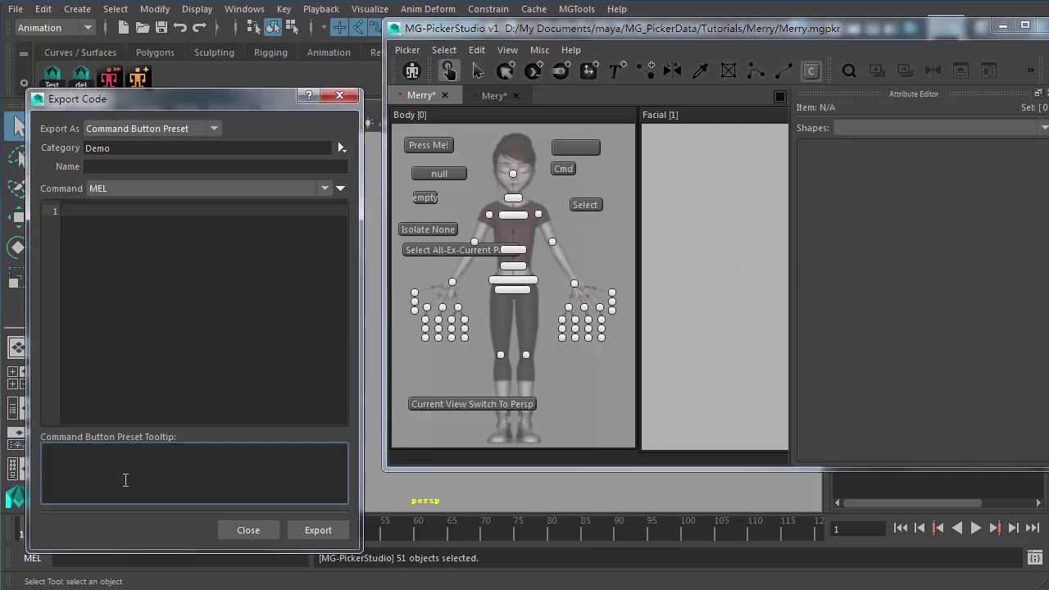
pyautogui.click(231, 320)
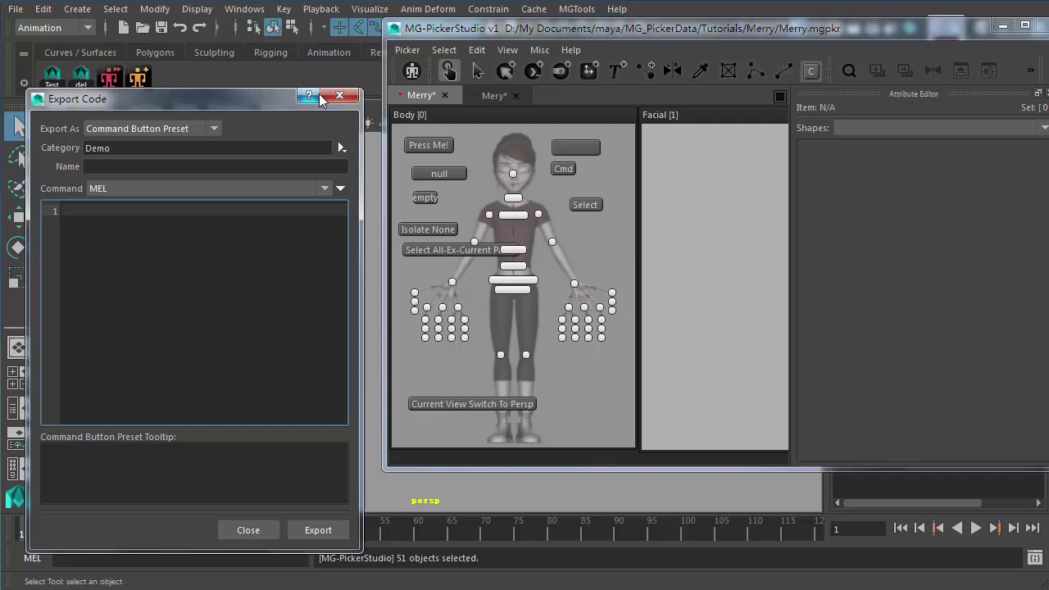
pyautogui.moveTo(320, 99); pyautogui.dragTo(380, 91)
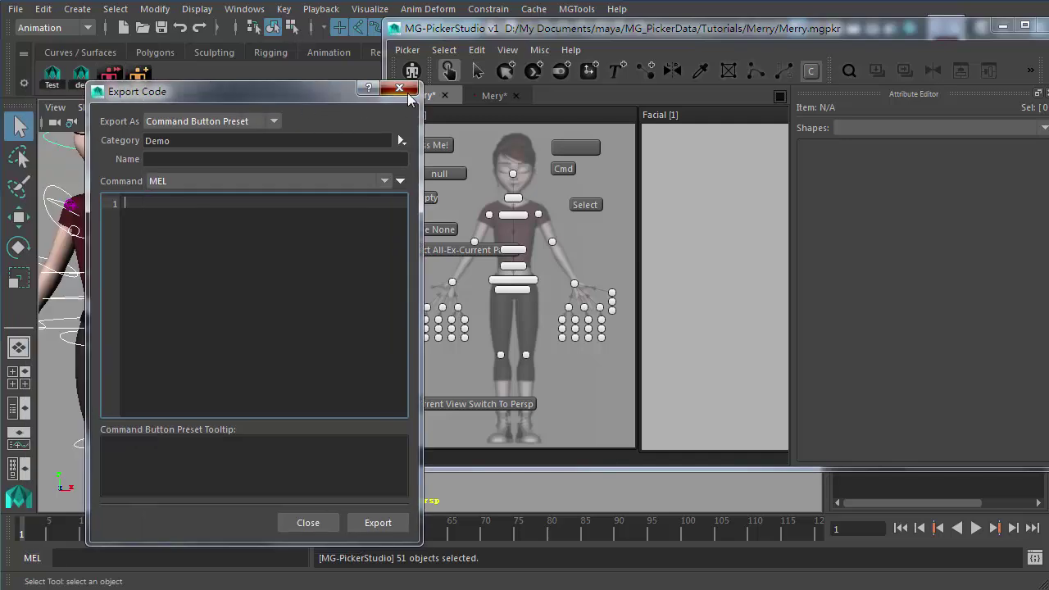
pyautogui.click(400, 89)
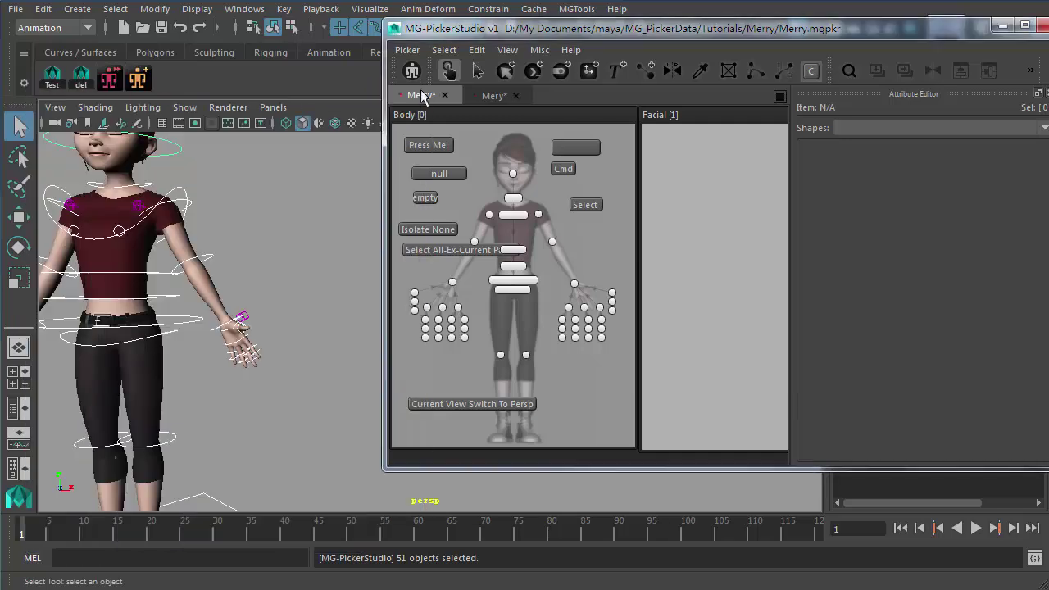
# - Check where the demoCommandPreset entry appears among the Demo command-button presets without adding it
pyautogui.click(506, 71)
pyautogui.click(533, 72)
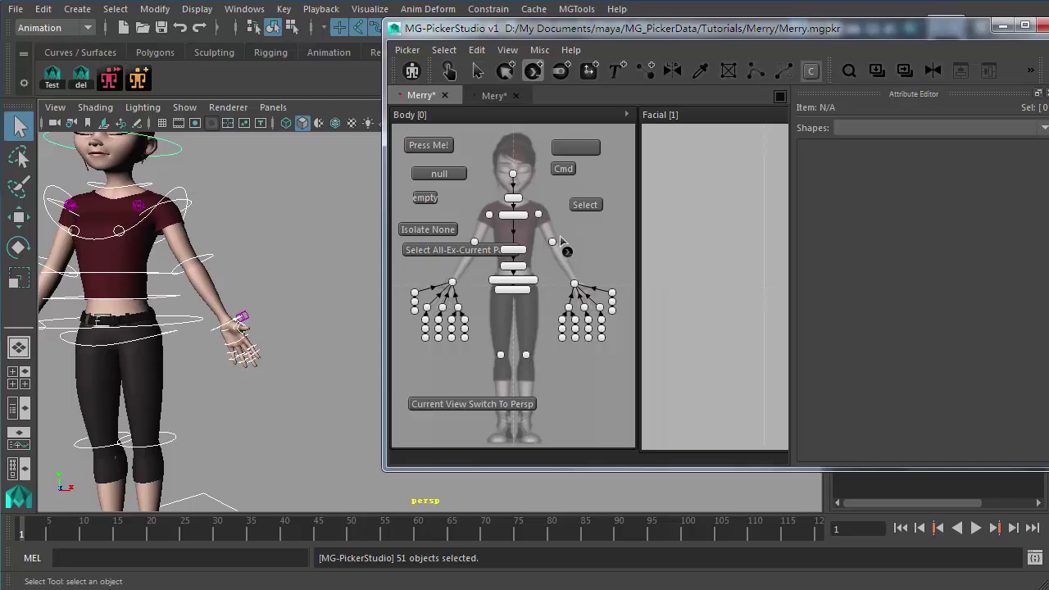
pyautogui.rightClick(562, 238)
pyautogui.moveTo(593, 233)
pyautogui.moveTo(814, 249)
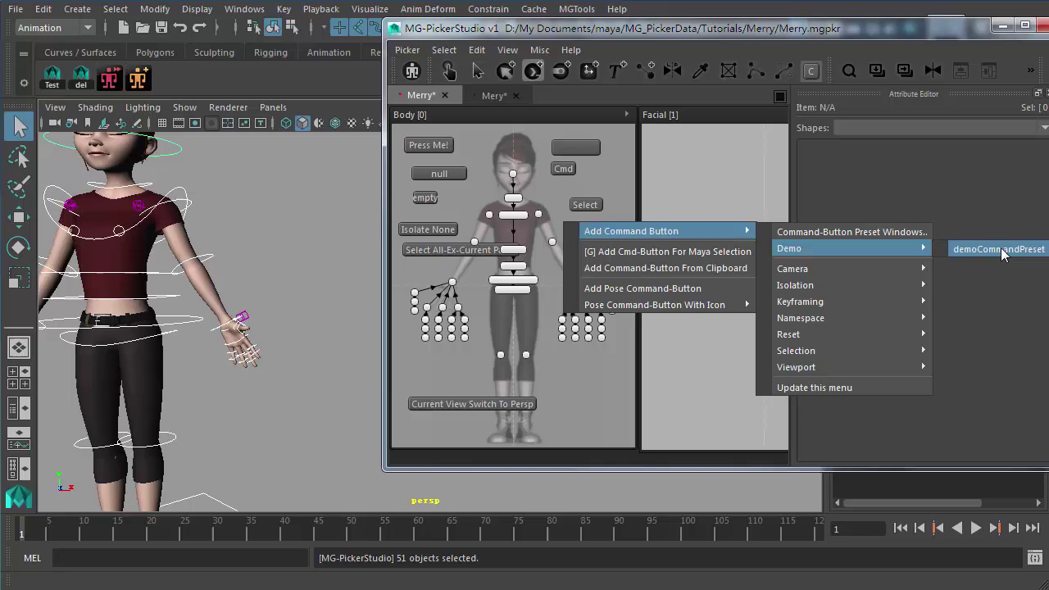
pyautogui.click(1007, 363)
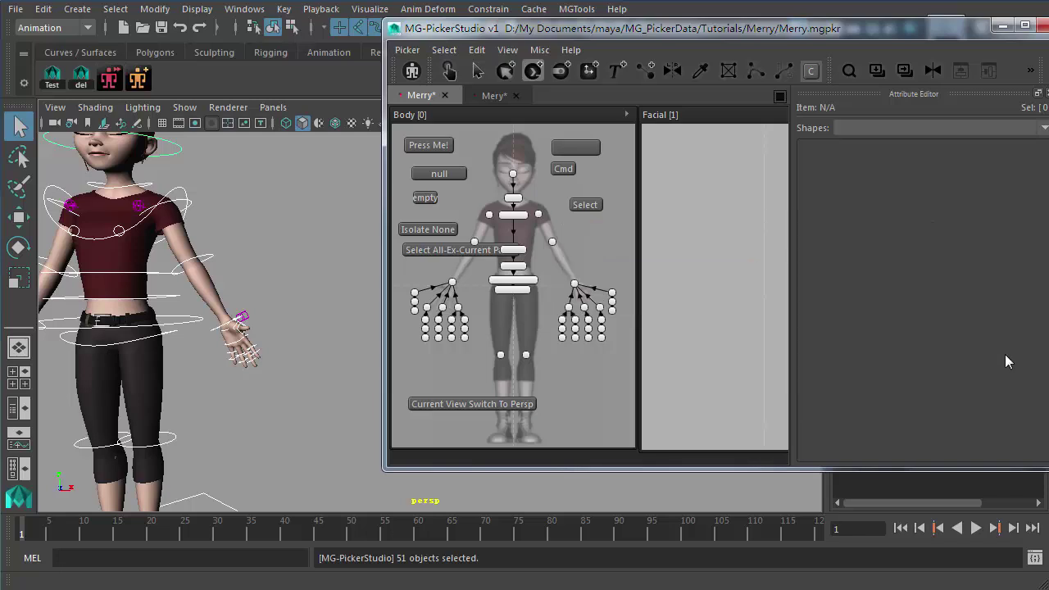
# - Select the Select All-Ex-Current Panel button in edit mode and review its MEL command
pyautogui.click(478, 72)
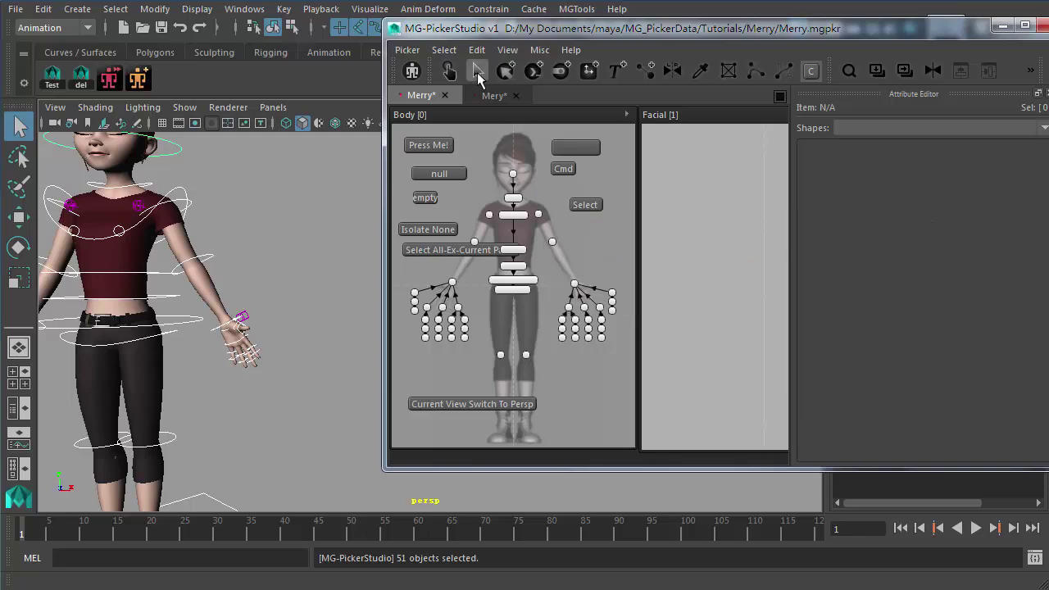
pyautogui.click(442, 255)
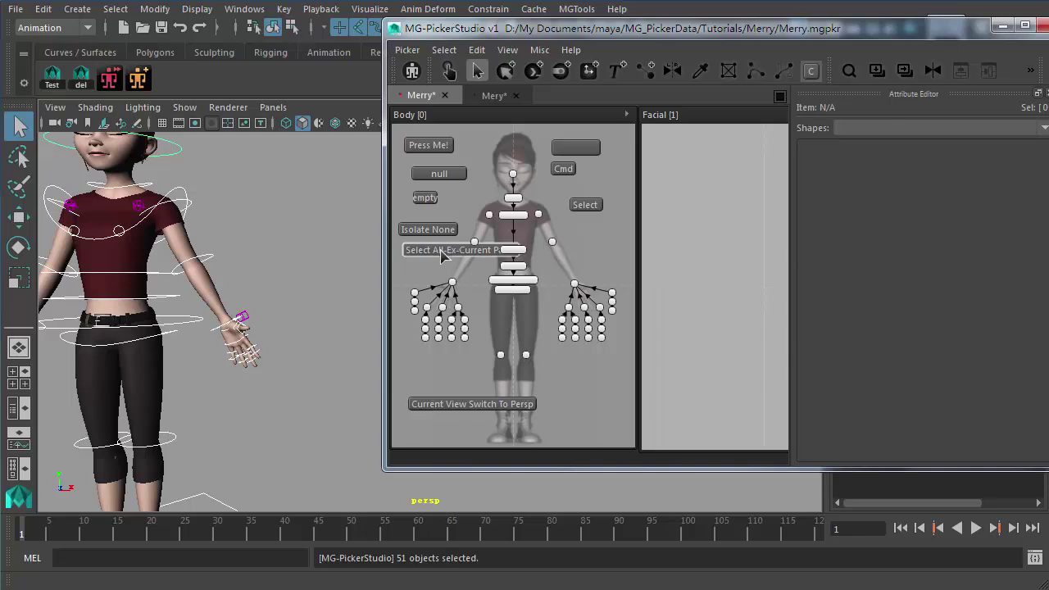
pyautogui.click(866, 324)
pyautogui.hotkey('ctrl', 'a')
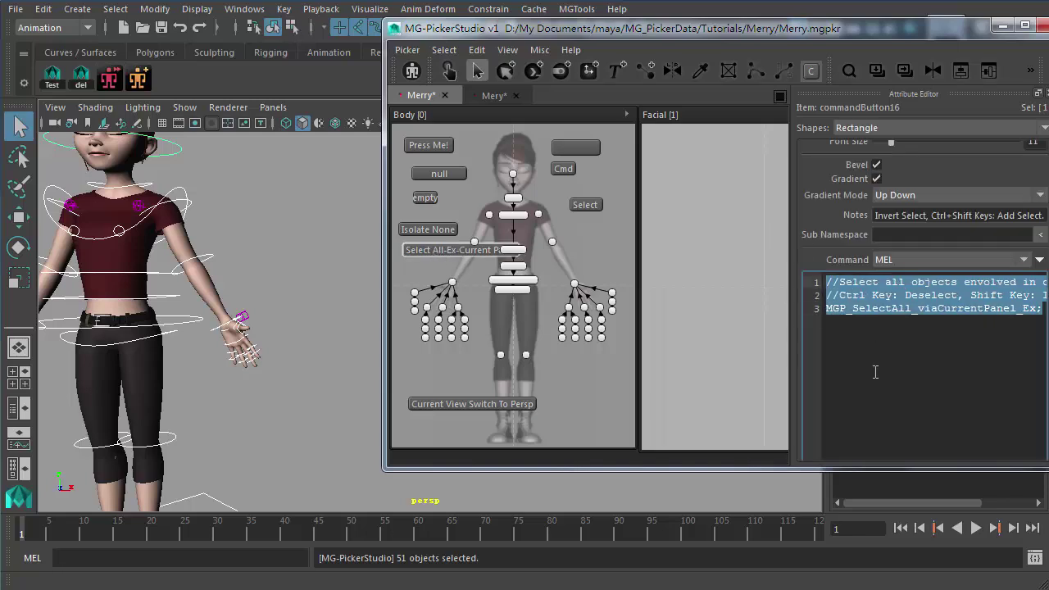
pyautogui.click(875, 372)
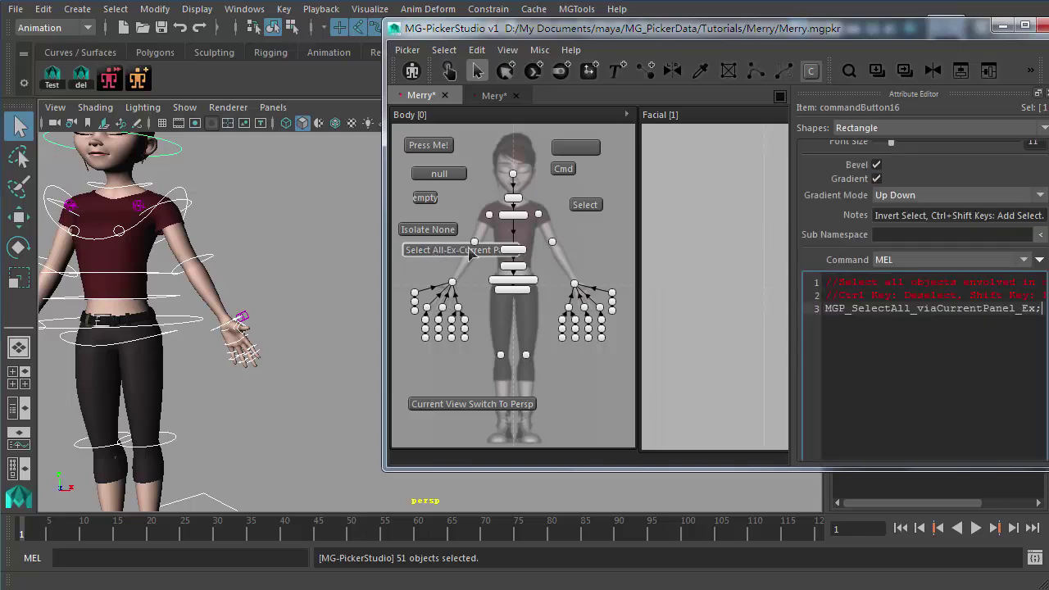
# - Align the Select All-Ex-Current Panel button directly beneath Isolate None, check its tooltip, and select both buttons
pyautogui.click(428, 232)
pyautogui.click(422, 273)
pyautogui.click(424, 256)
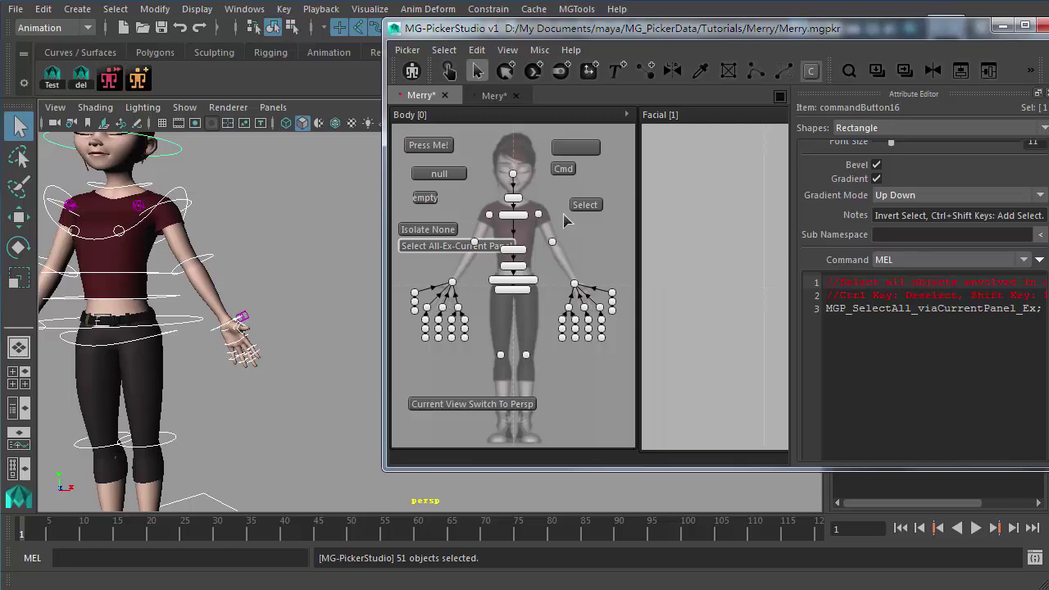
pyautogui.click(598, 244)
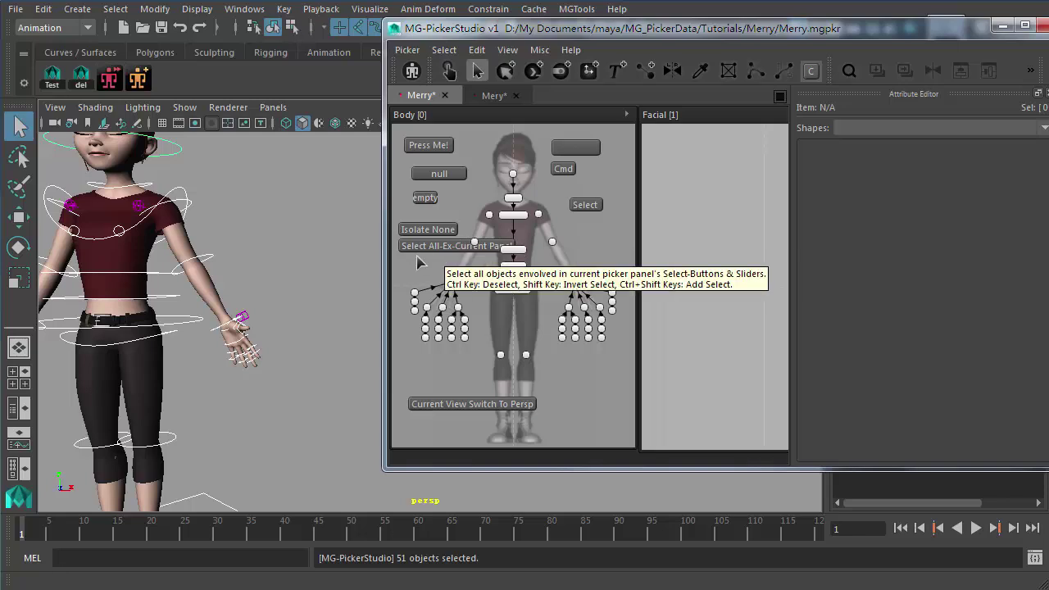
pyautogui.click(422, 229)
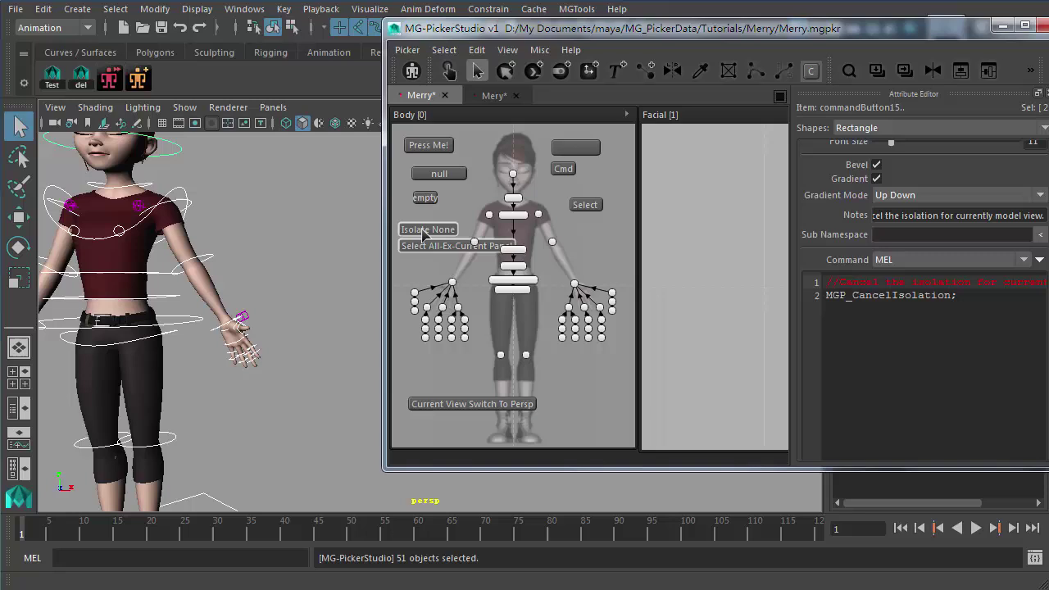
# - Inspect the Isolate None button's MEL command in full, then deselect the buttons
pyautogui.click(905, 306)
pyautogui.hotkey('ctrl', 'a')
pyautogui.click(435, 266)
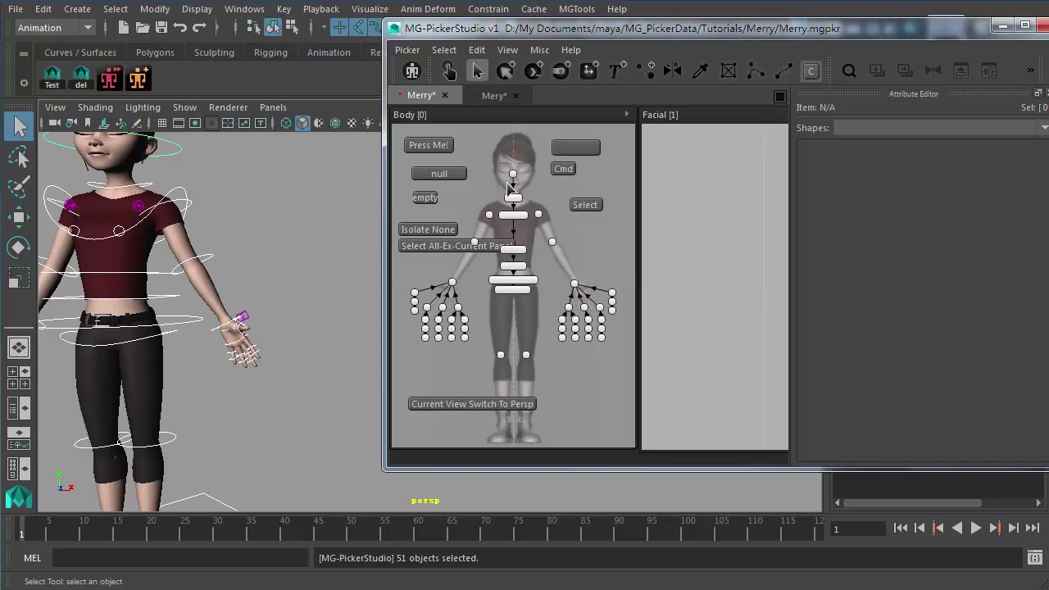
# - Copy the Select, Keyframe, Reset and Viewport buttons from the Mery demo picker into the upper right of the Merry picker's Body panel
pyautogui.click(496, 97)
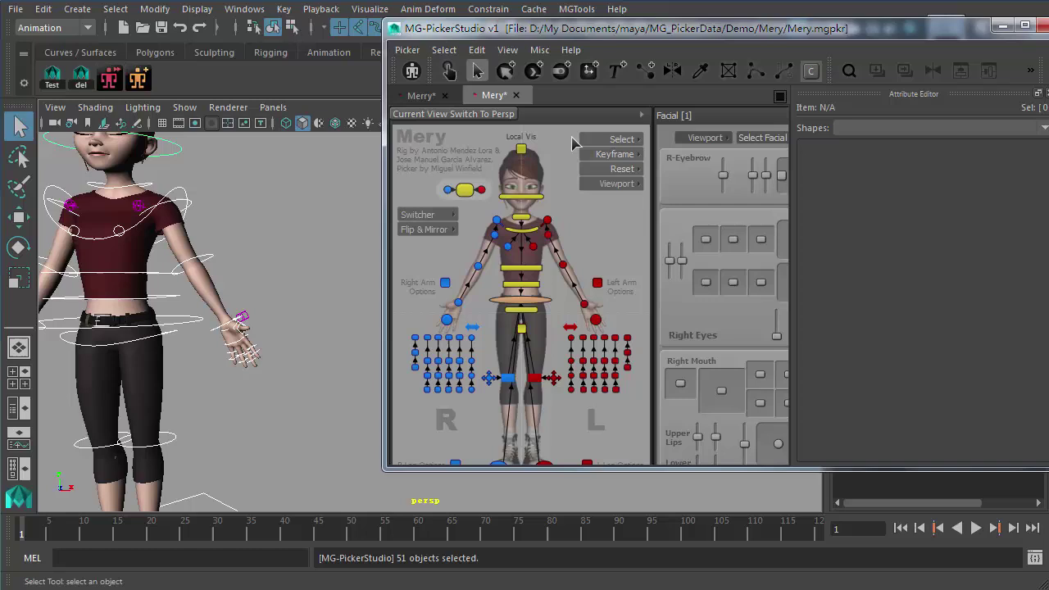
pyautogui.moveTo(566, 141); pyautogui.dragTo(610, 215)
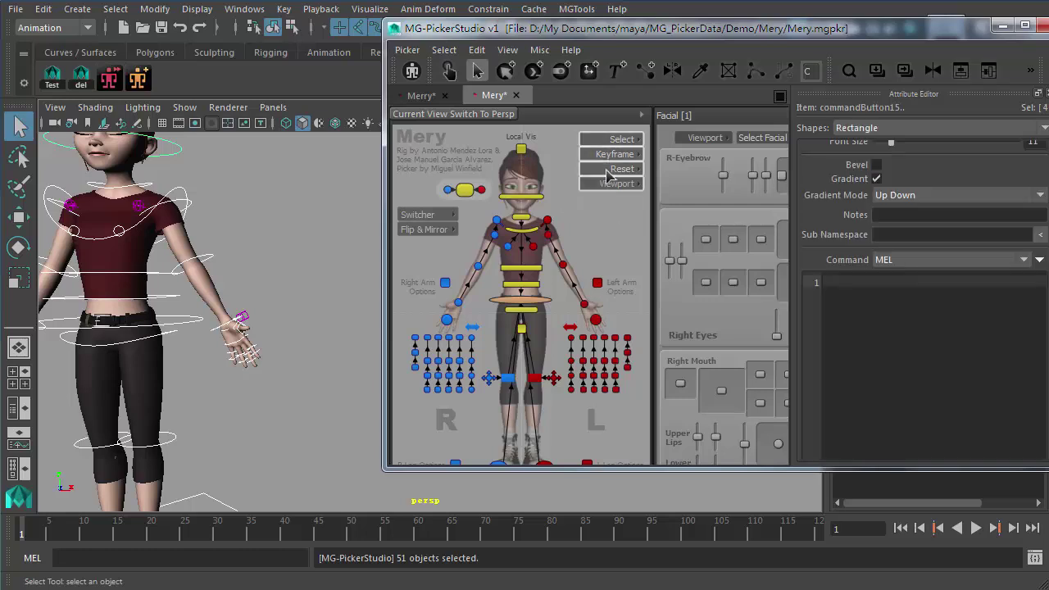
pyautogui.click(438, 95)
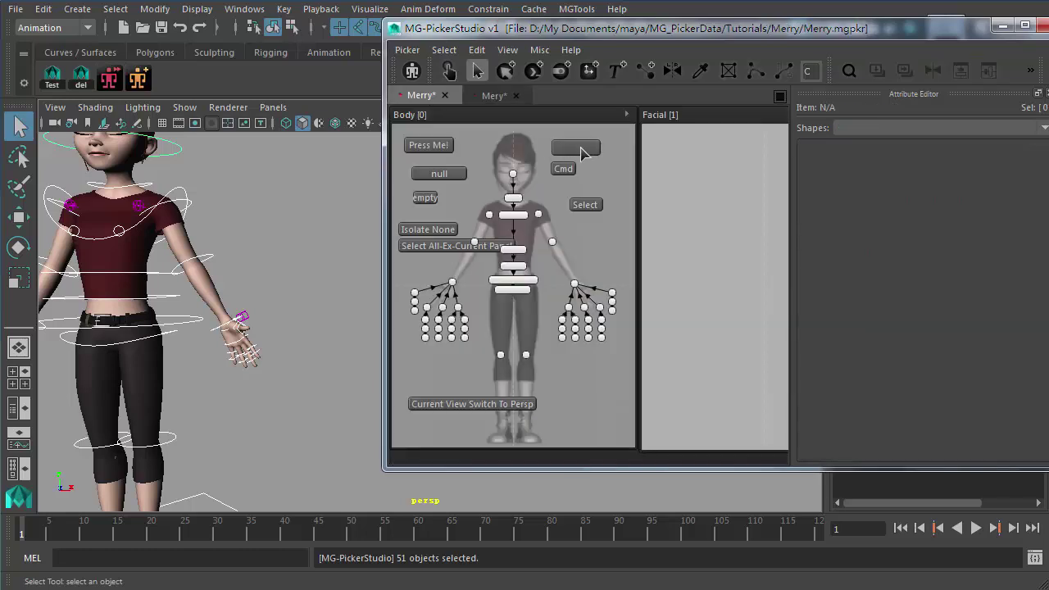
pyautogui.hotkey('ctrl', 'v')
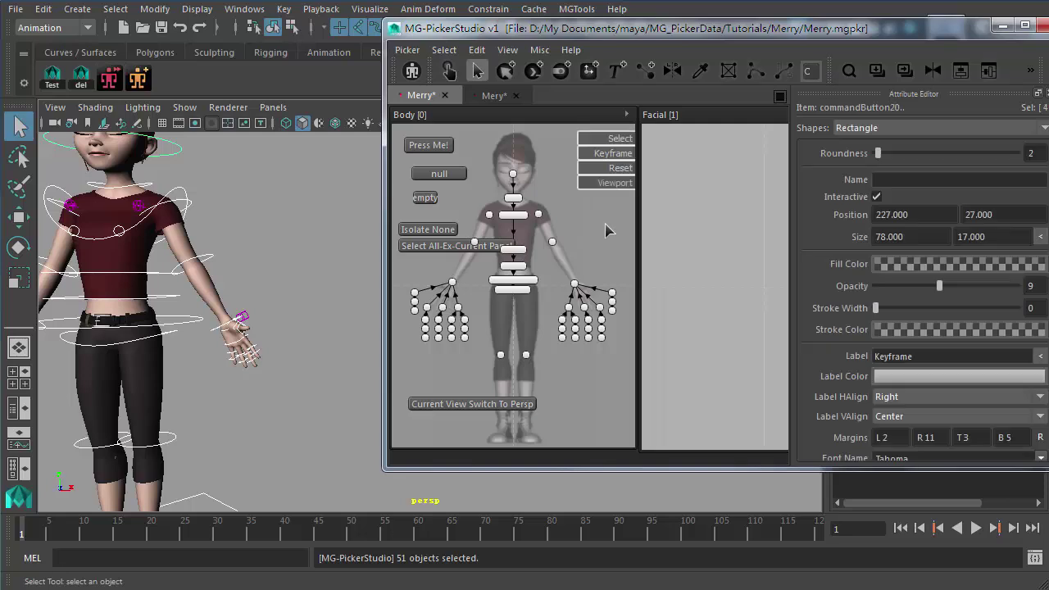
pyautogui.moveTo(606, 168); pyautogui.dragTo(595, 166)
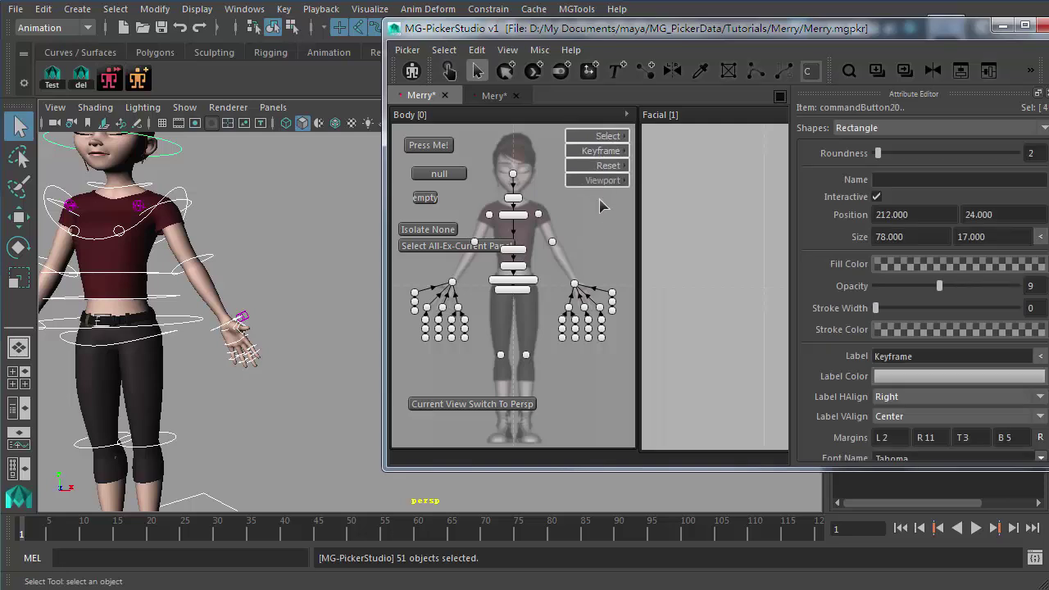
# - Inspect the attributes of the pasted Select, Keyframe and Viewport buttons, then clear the selection
pyautogui.click(612, 136)
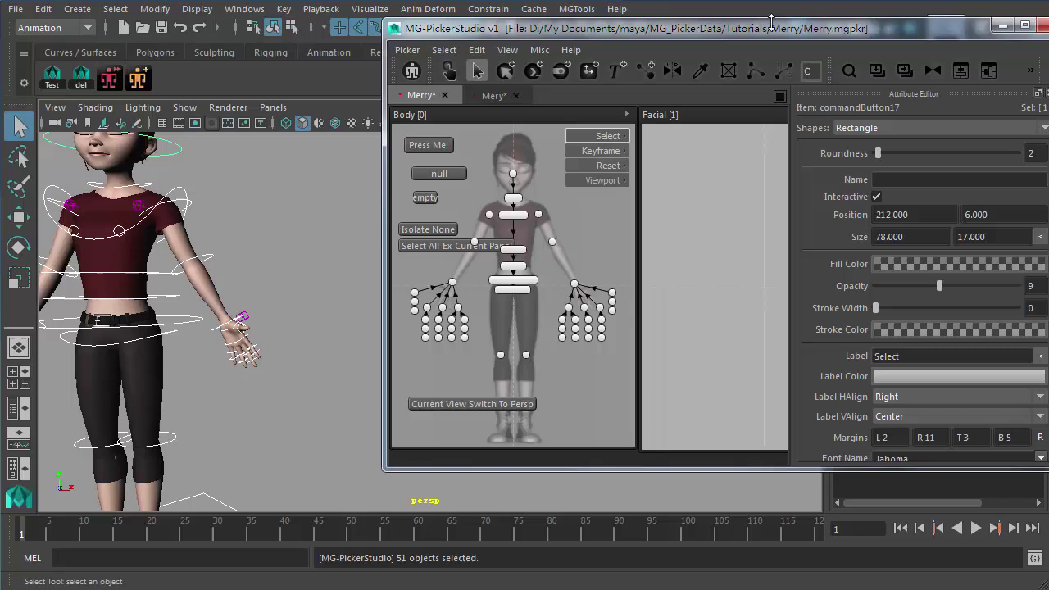
pyautogui.moveTo(770, 27); pyautogui.dragTo(669, 28)
pyautogui.click(964, 205)
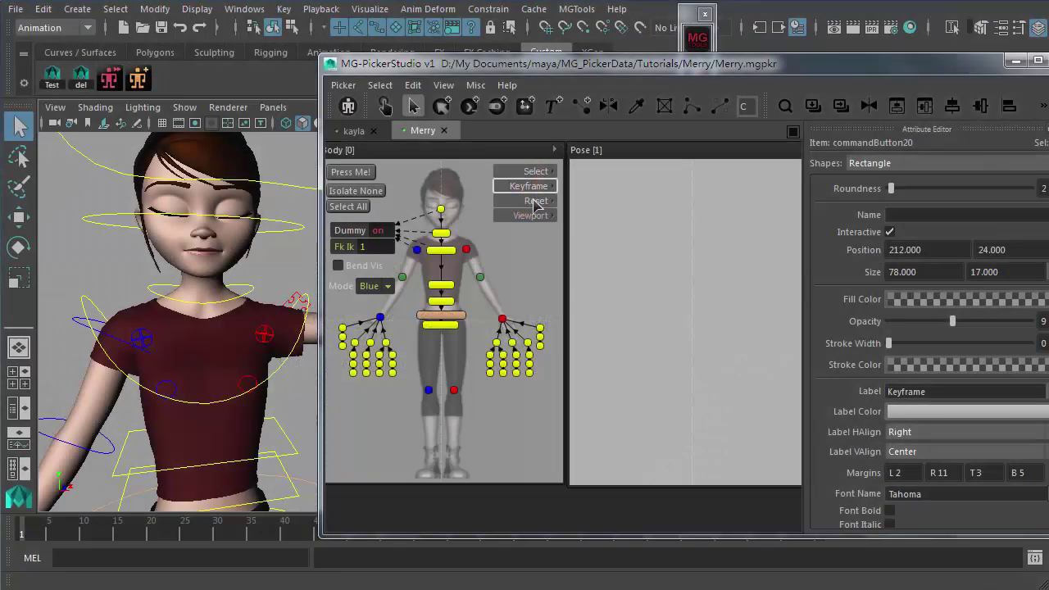
pyautogui.click(528, 216)
pyautogui.click(541, 254)
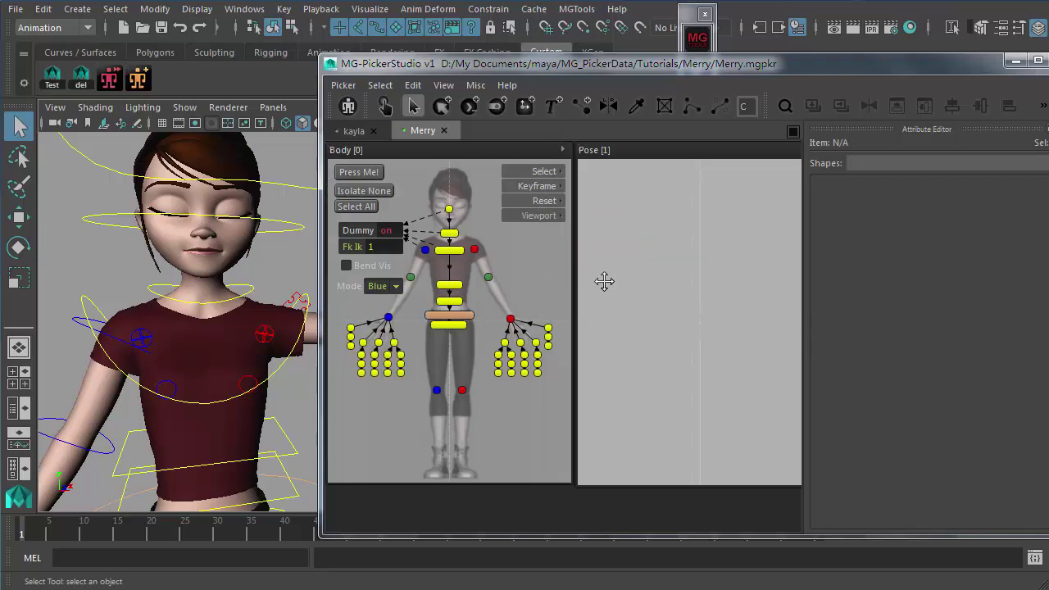
# - Examine the Facial navigation button in the kayla picker and look across its Body, Facial, Facial-Poses and Hand-Poses panels
pyautogui.click(354, 131)
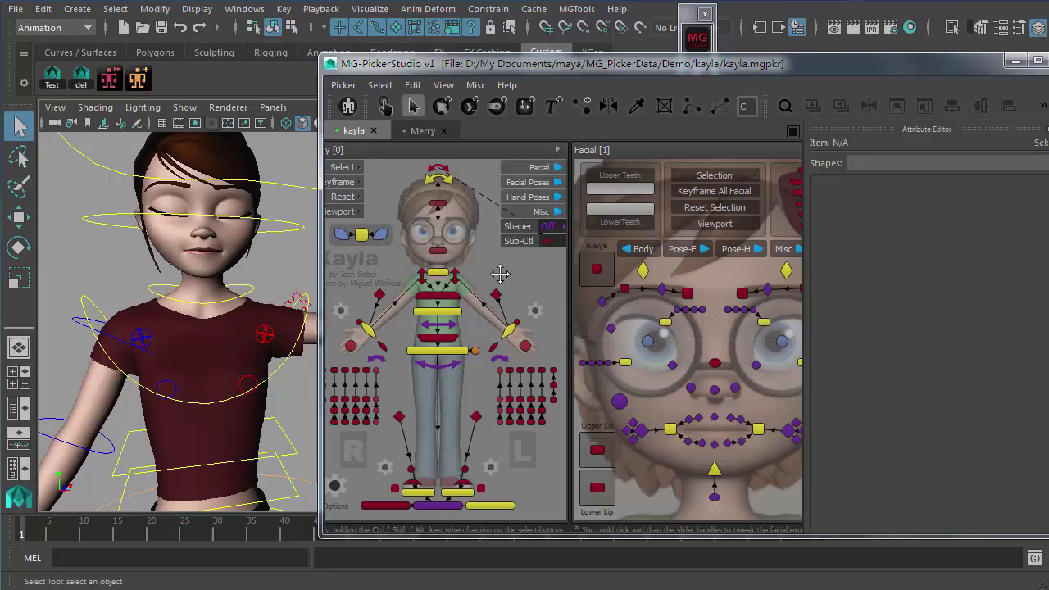
pyautogui.click(545, 169)
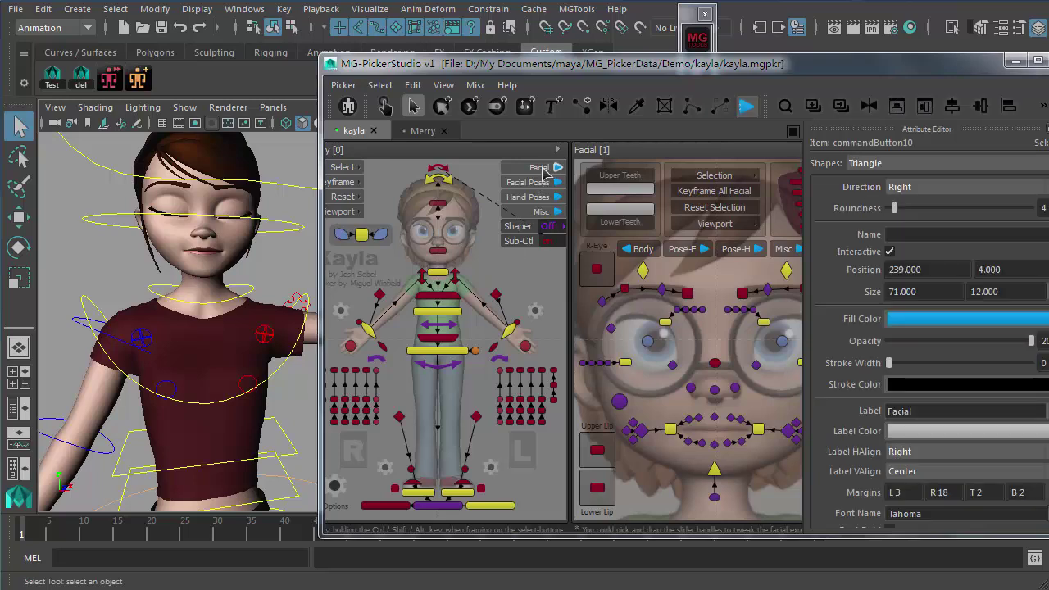
pyautogui.moveTo(544, 170)
pyautogui.mouseDown()
pyautogui.moveTo(535, 170)
pyautogui.moveTo(548, 173)
pyautogui.mouseUp()
pyautogui.click(538, 273)
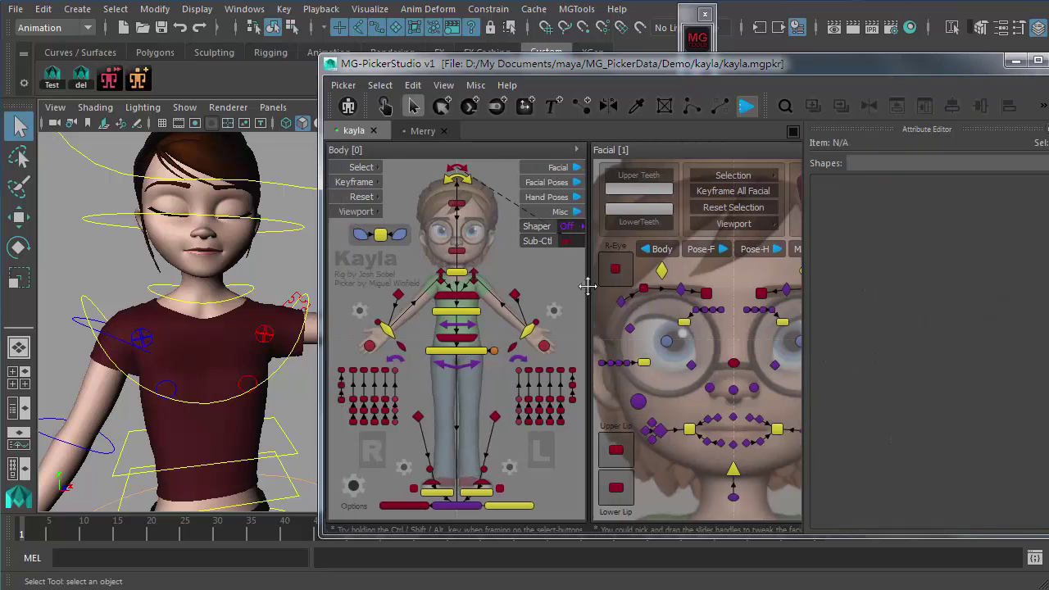
pyautogui.moveTo(572, 283); pyautogui.dragTo(458, 295)
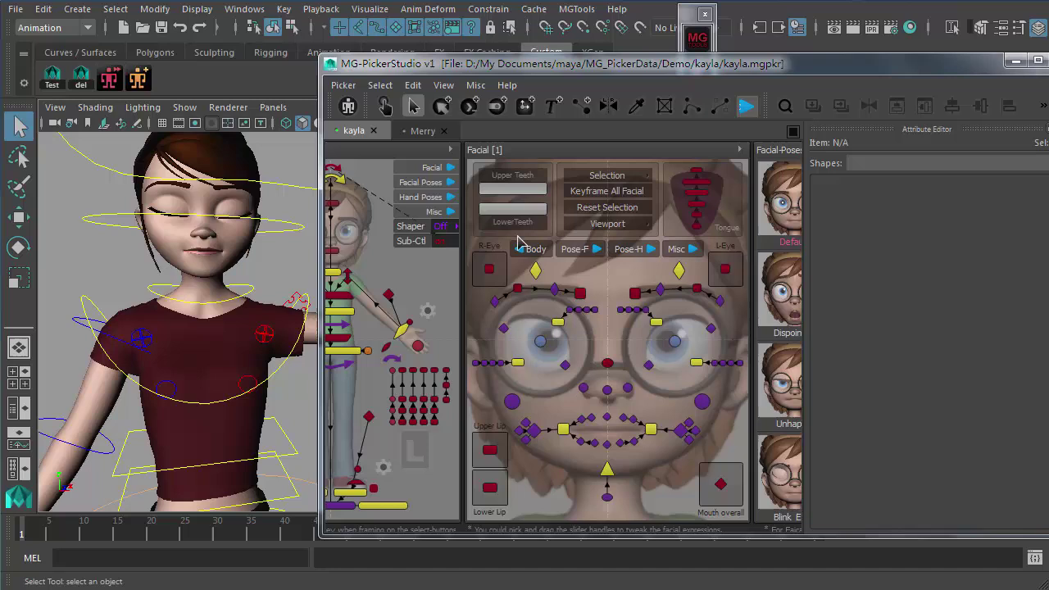
pyautogui.click(649, 250)
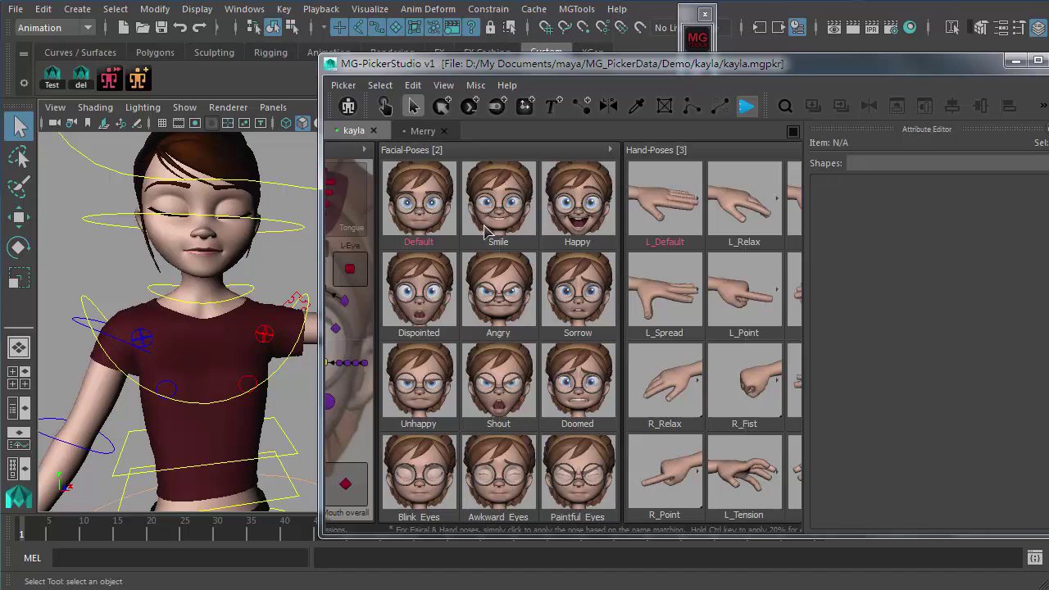
# - Compare the image attributes of several facial pose buttons, ending with the Default pose selected
pyautogui.click(421, 195)
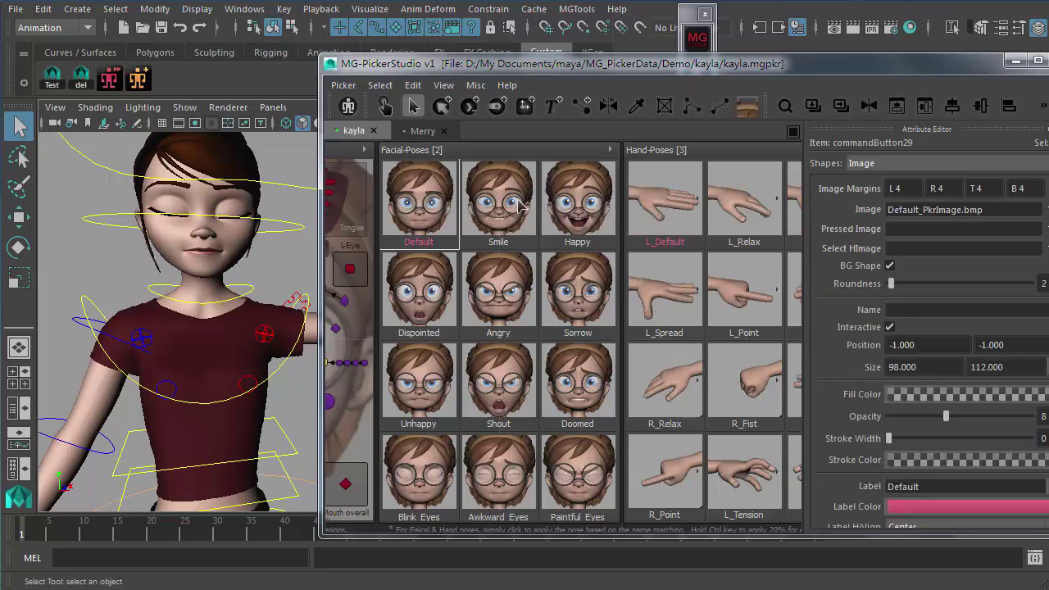
pyautogui.moveTo(519, 205); pyautogui.dragTo(494, 302)
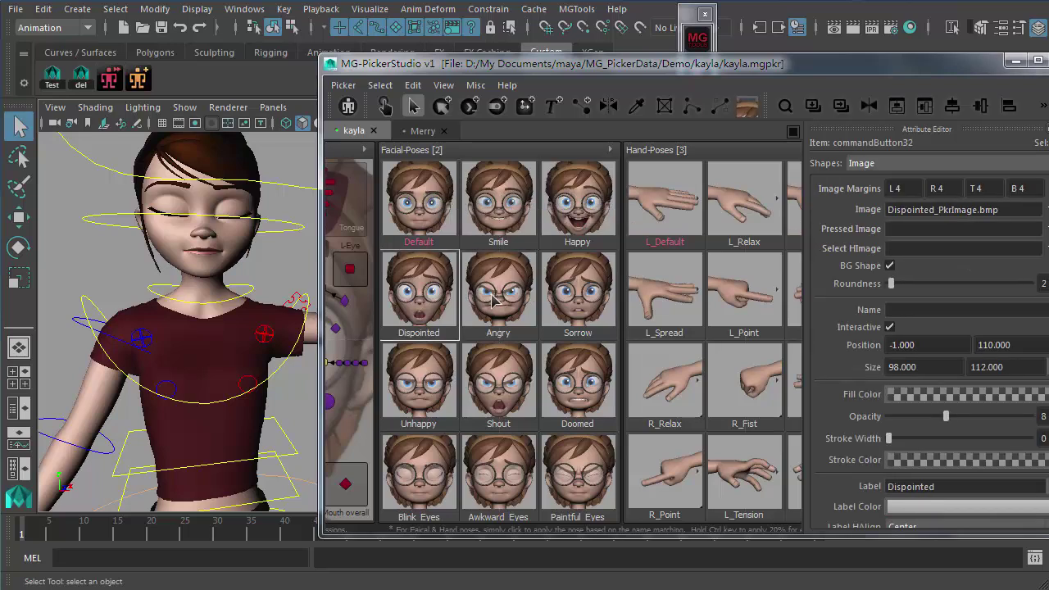
pyautogui.click(494, 302)
pyautogui.click(423, 201)
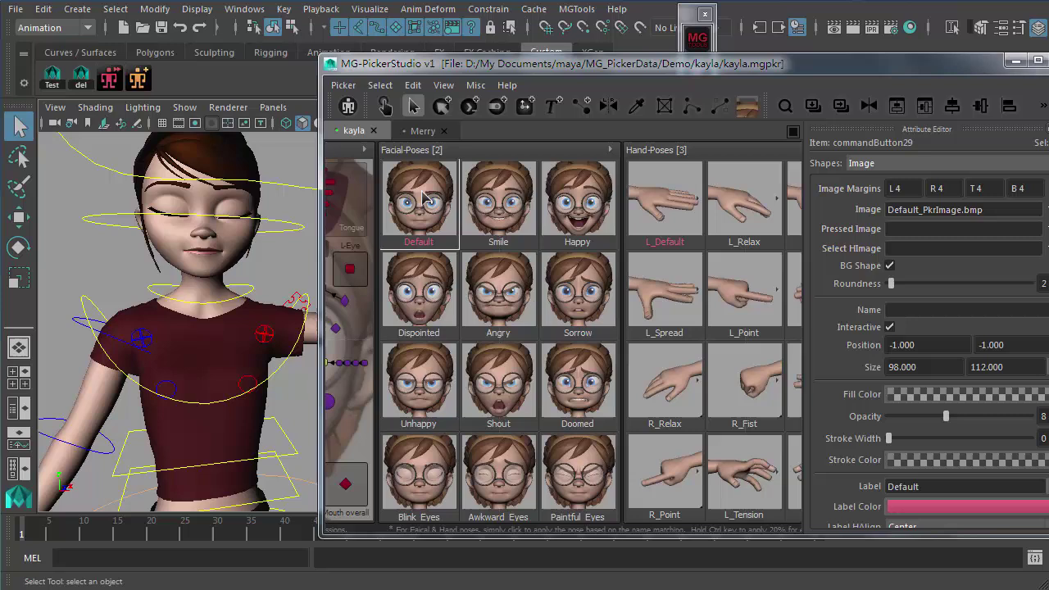
# - Review the Default facial pose button's MGP_ApplyPose MEL command and the control values it stores
pyautogui.moveTo(446, 205); pyautogui.dragTo(473, 206, button='middle')
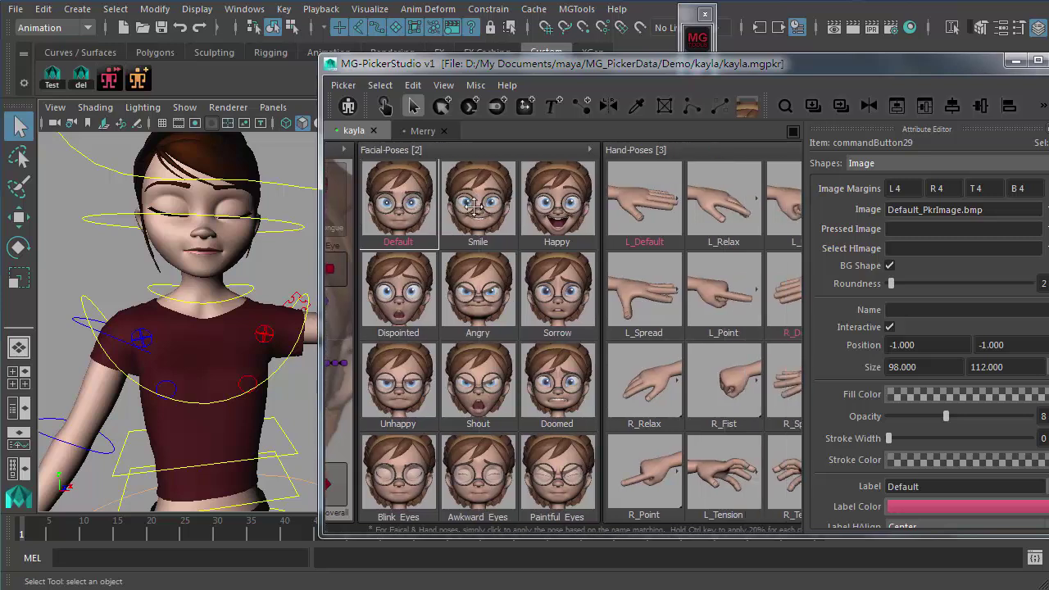
pyautogui.scroll(-6, 852, 400)
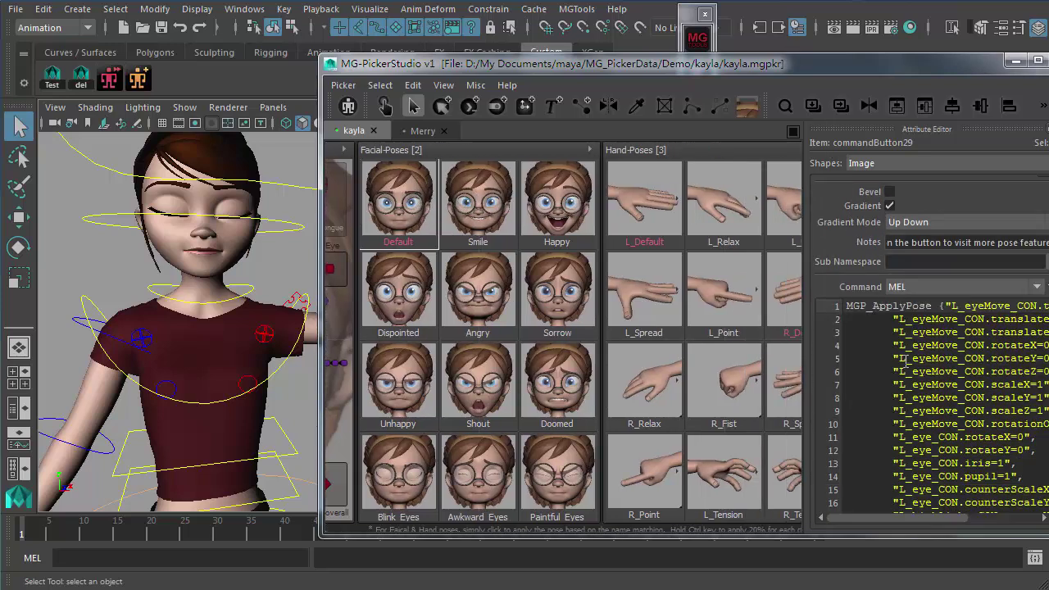
pyautogui.moveTo(846, 306); pyautogui.dragTo(948, 476)
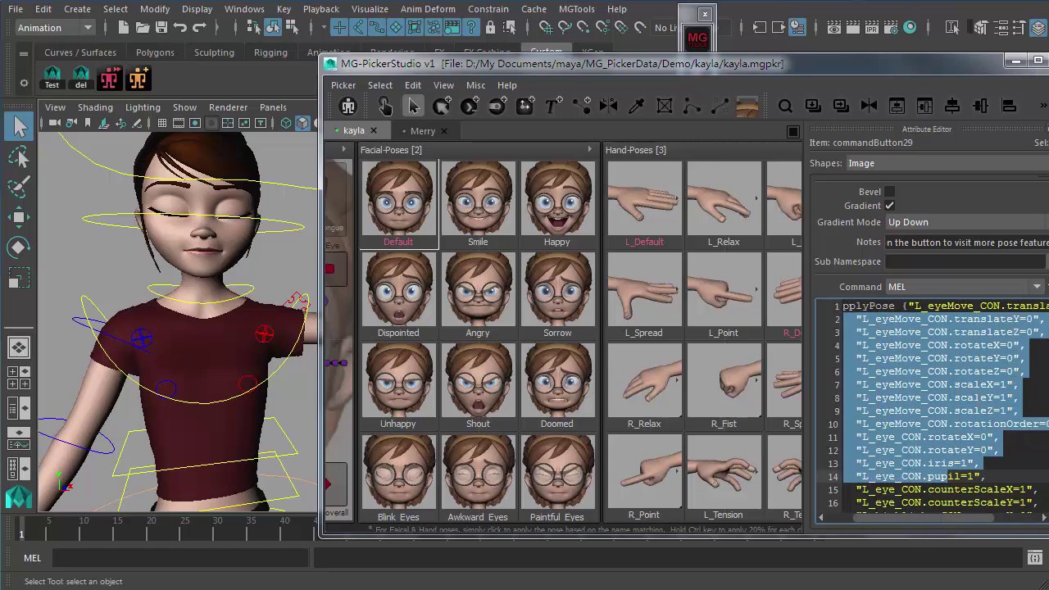
pyautogui.click(981, 397)
pyautogui.click(983, 371)
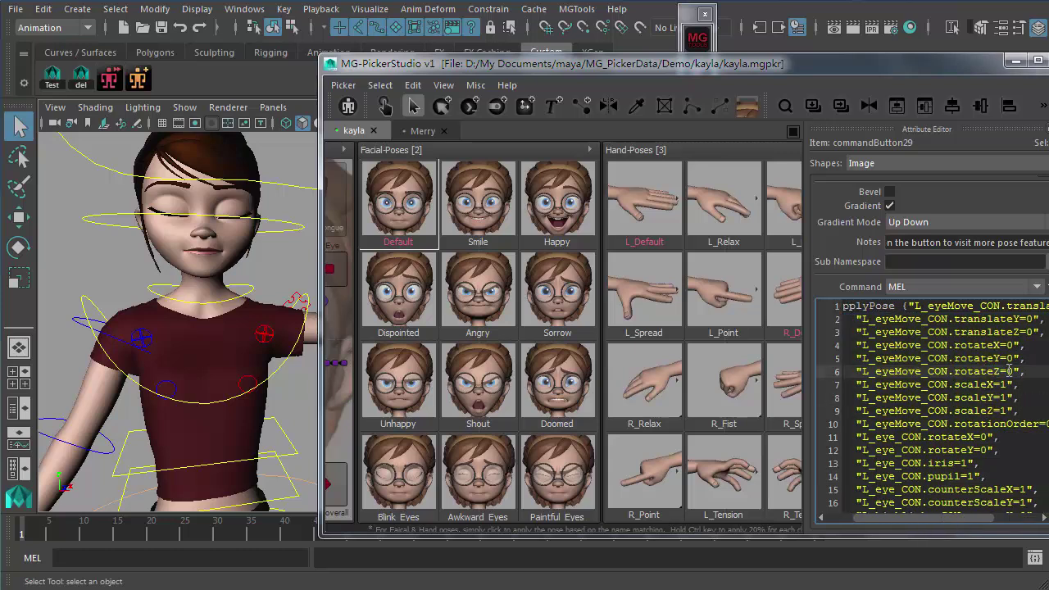
pyautogui.click(409, 206)
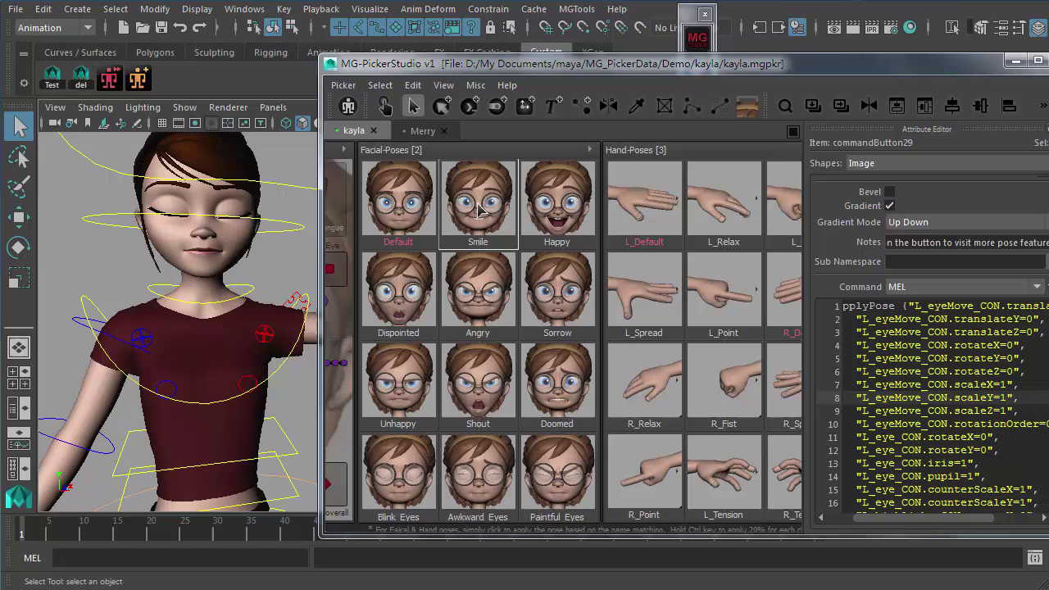
pyautogui.click(432, 209)
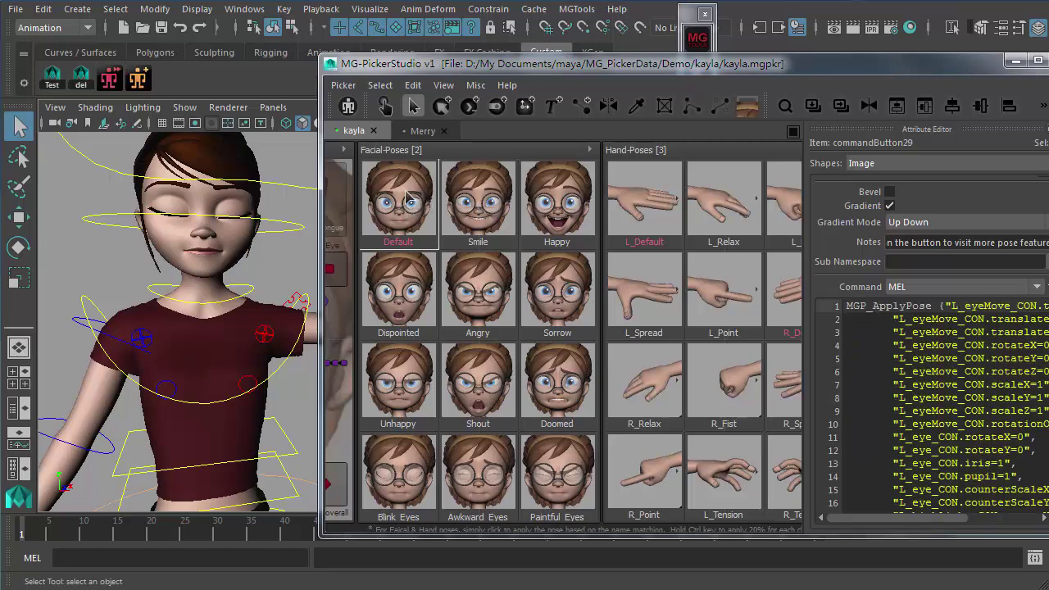
pyautogui.hscroll(-2, 407, 195)
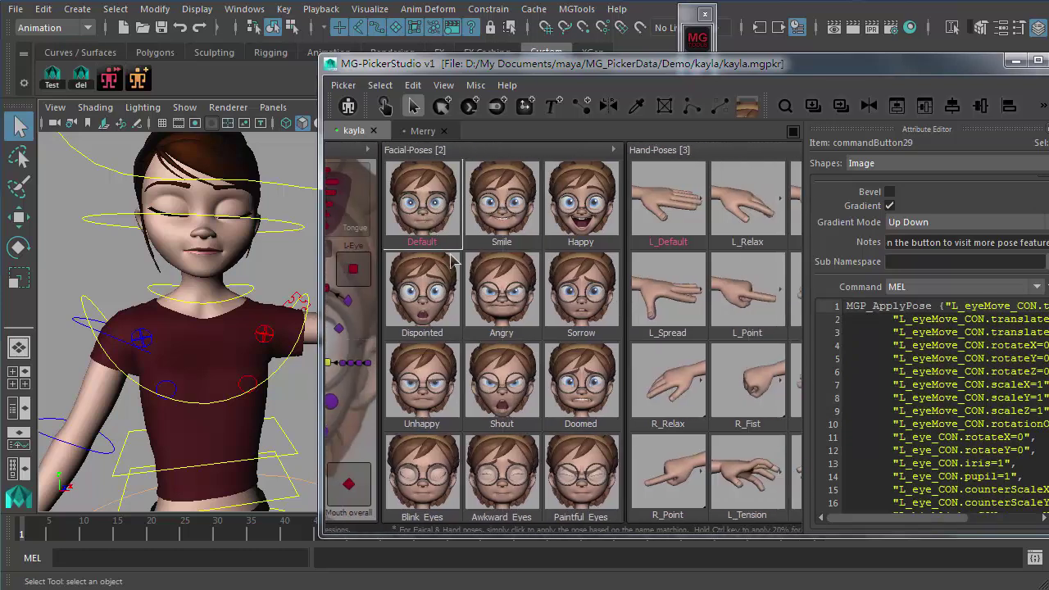
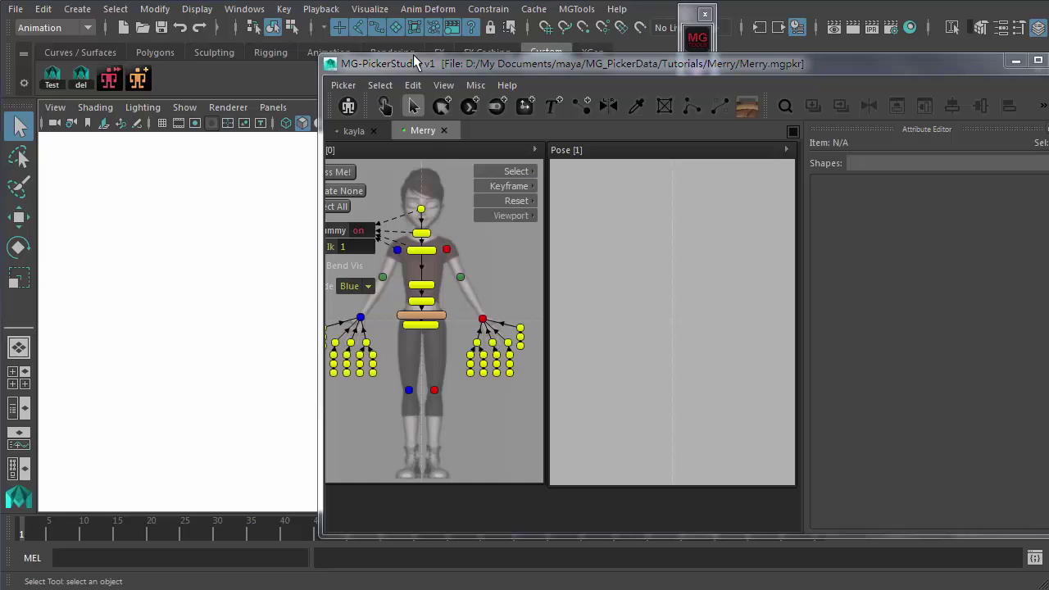
# - Switch Maya to a two-pane layout and show the Mery:Mery_facials_cam orthographic camera in place of the Outliner
pyautogui.moveTo(401, 64); pyautogui.dragTo(693, 133)
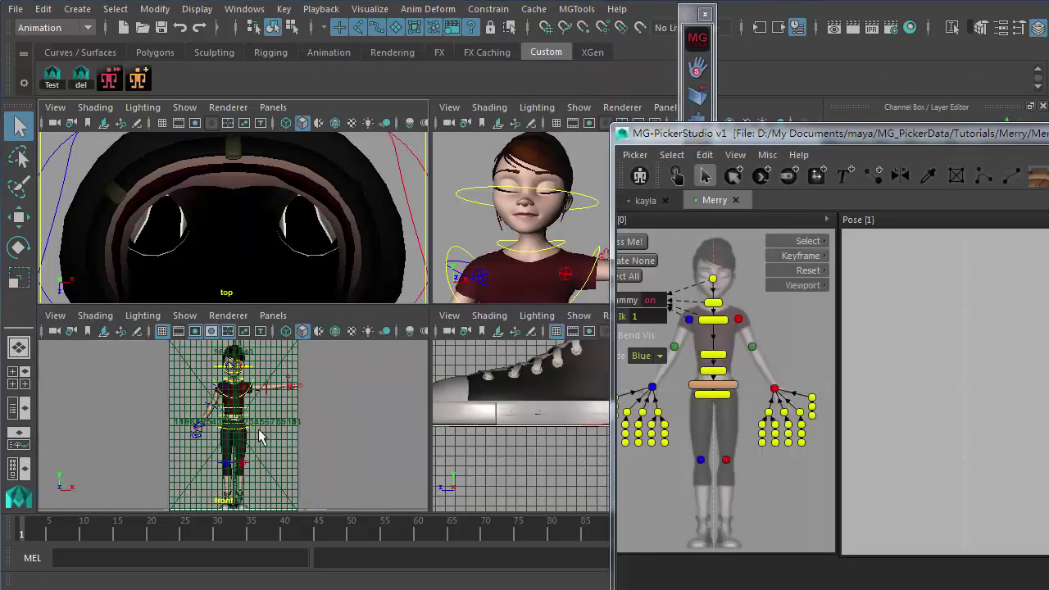
pyautogui.click(19, 407)
pyautogui.click(146, 113)
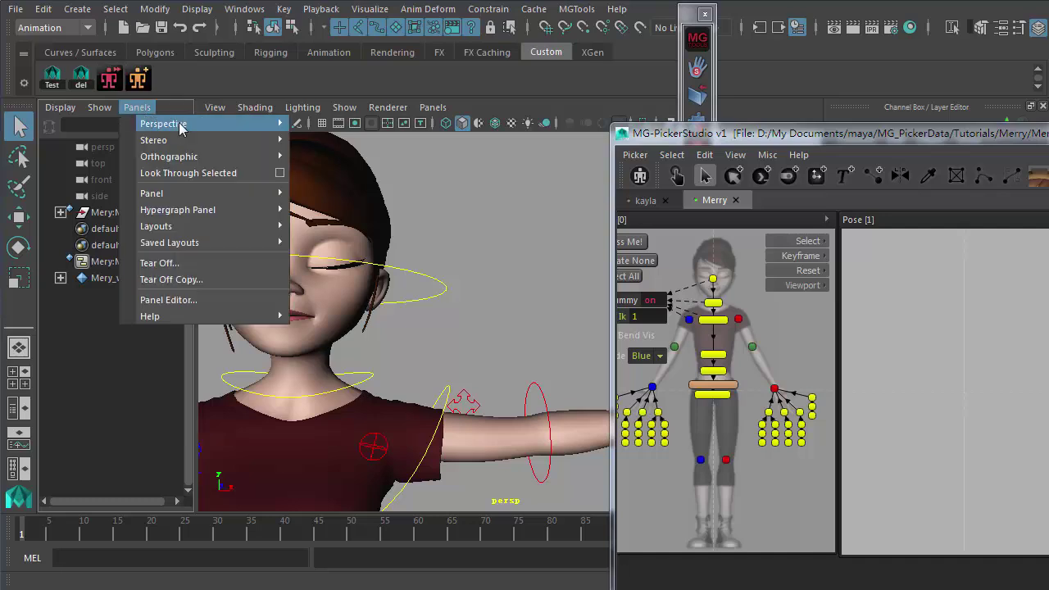
pyautogui.moveTo(237, 160)
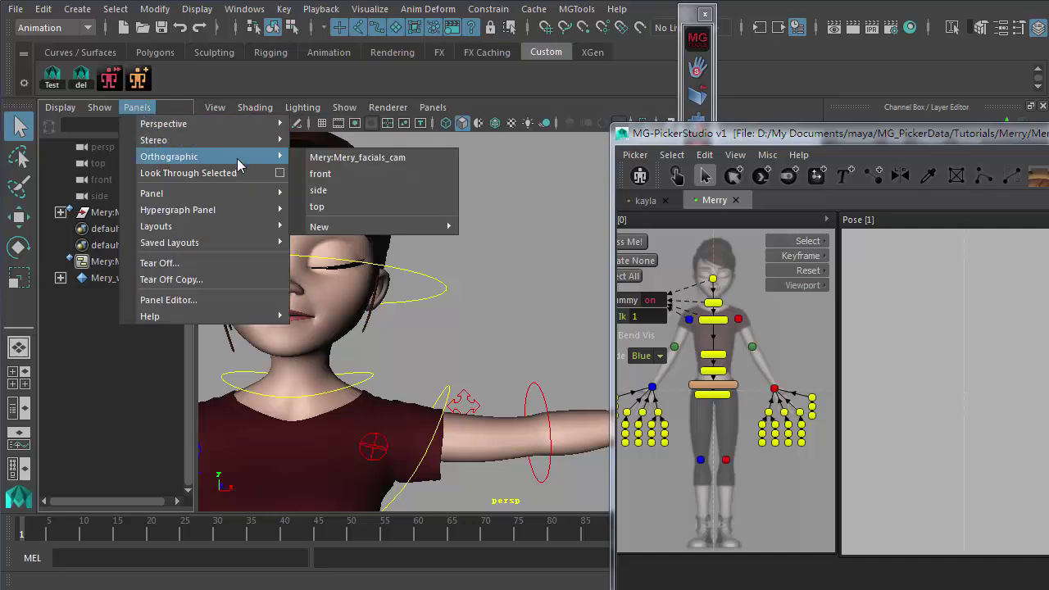
pyautogui.click(345, 158)
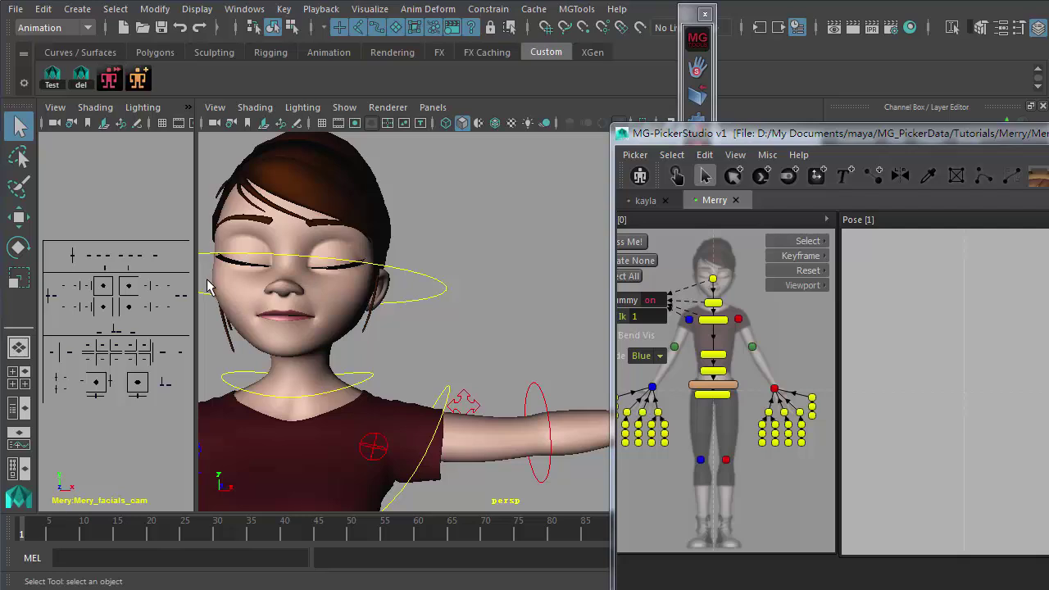
# - Select all of Mery's facial controls in the facials camera view and frame her face in the perspective view beside the picker
pyautogui.moveTo(48, 237); pyautogui.dragTo(205, 434)
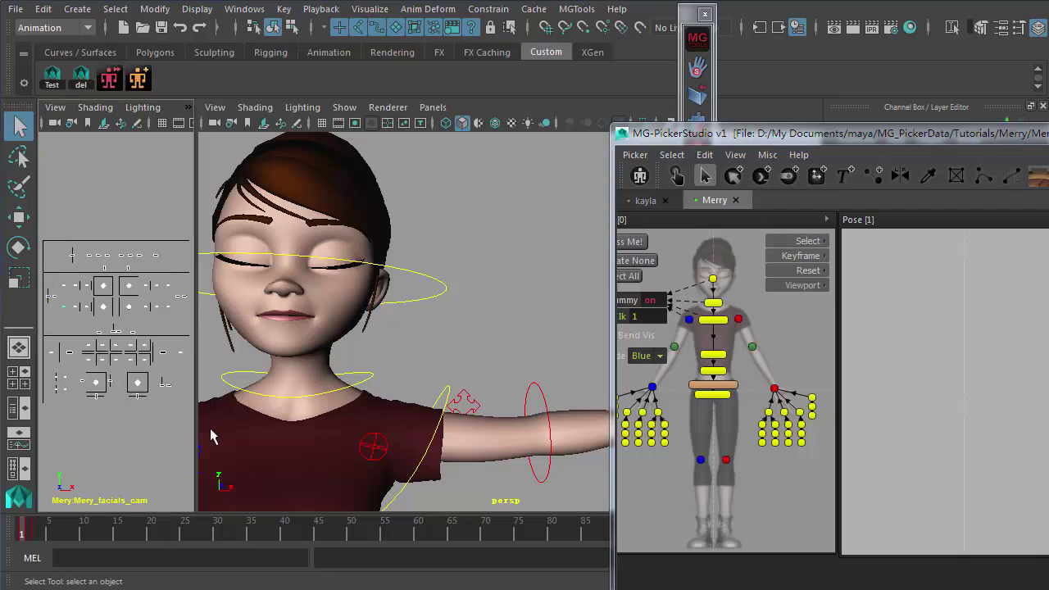
pyautogui.moveTo(779, 142); pyautogui.dragTo(535, 87)
pyautogui.keyDown('alt'); pyautogui.moveTo(363, 255); pyautogui.dragTo(347, 276); pyautogui.keyUp('alt')
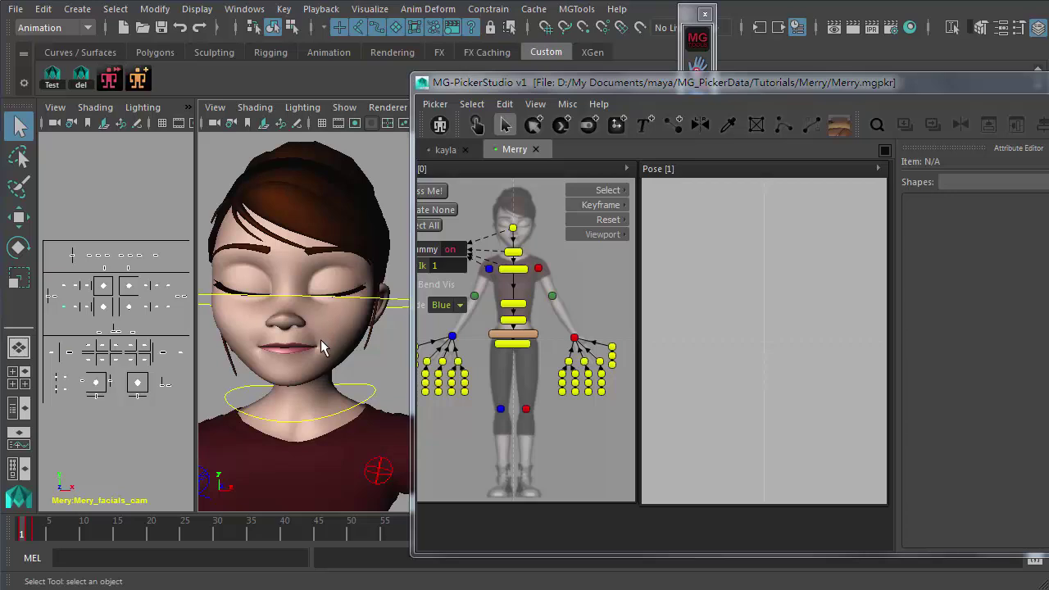
pyautogui.keyDown('alt'); pyautogui.moveTo(320, 339); pyautogui.dragTo(333, 346); pyautogui.keyUp('alt')
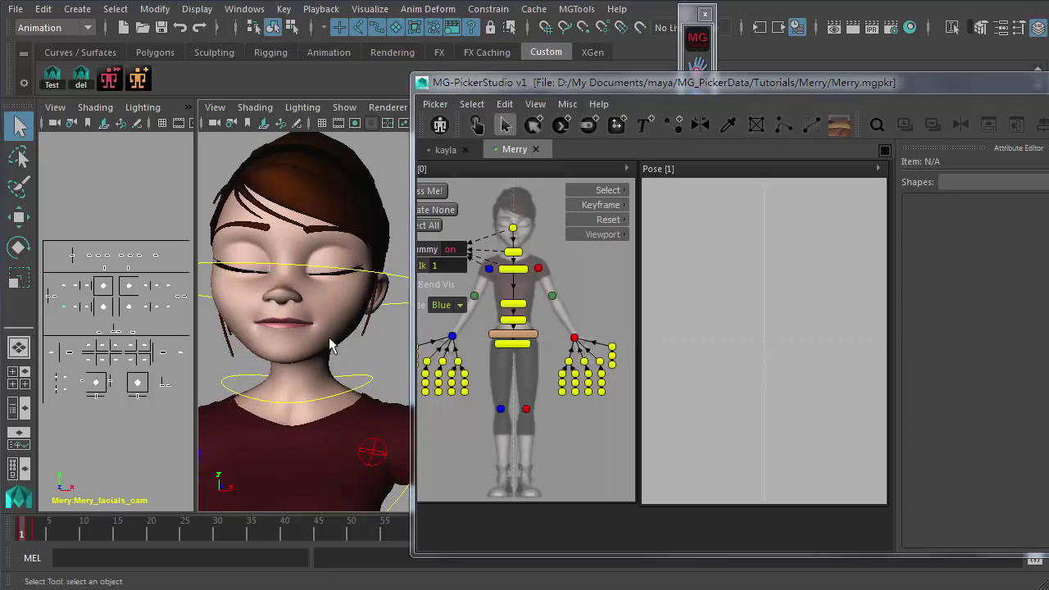
# - Add a pose command button named Default to the Pose panel from the selected facial controls
pyautogui.rightClick(667, 210)
pyautogui.click(580, 153)
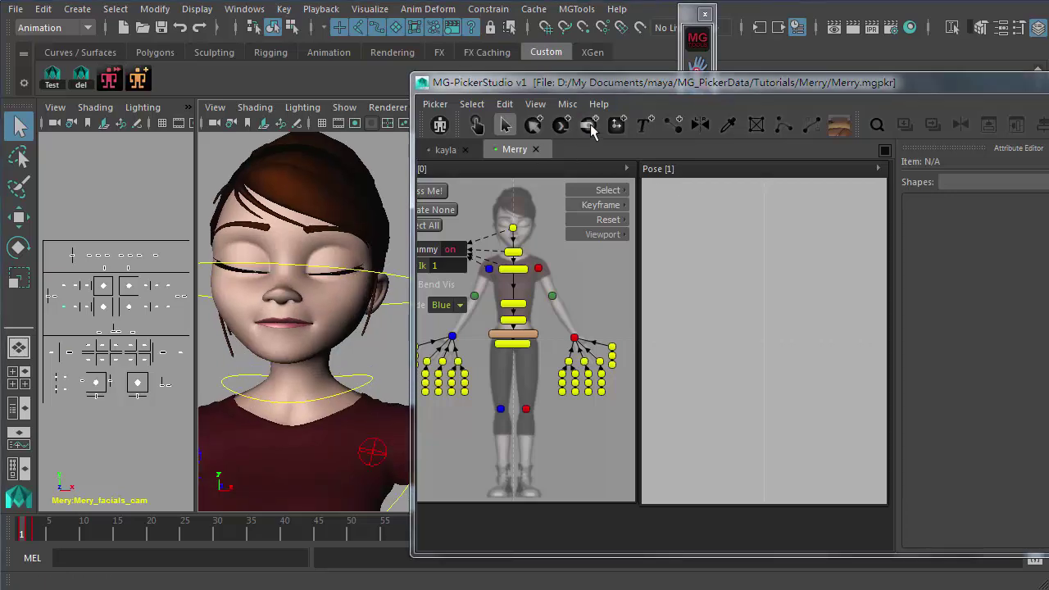
pyautogui.click(558, 130)
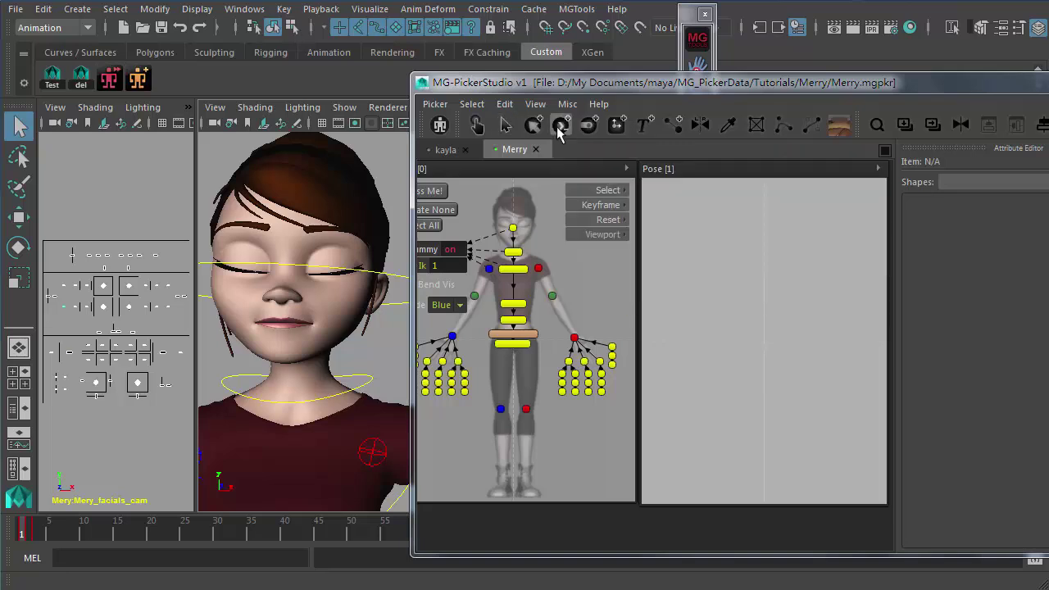
pyautogui.rightClick(663, 208)
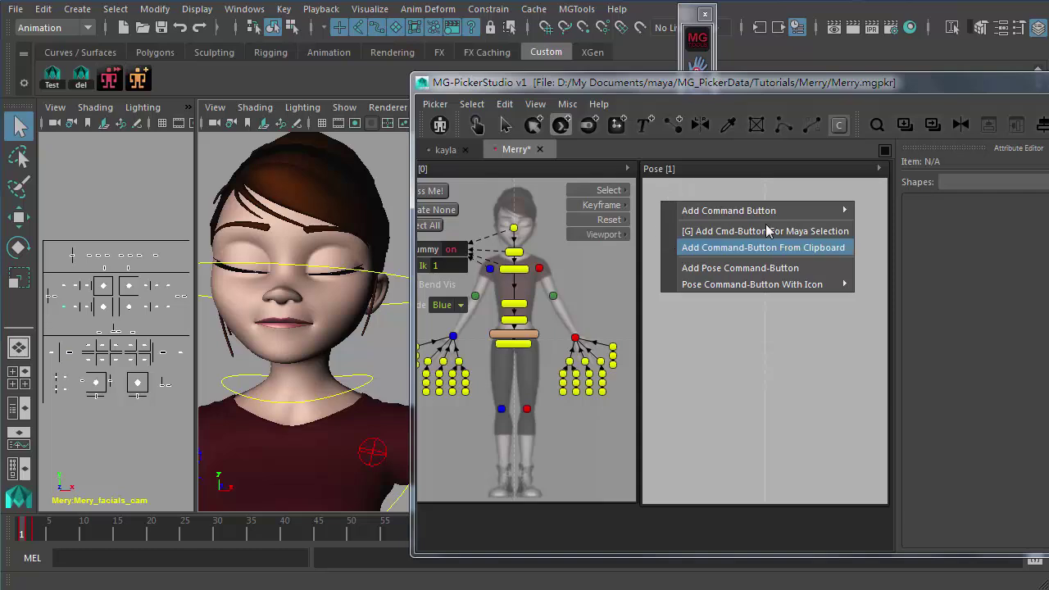
pyautogui.click(729, 272)
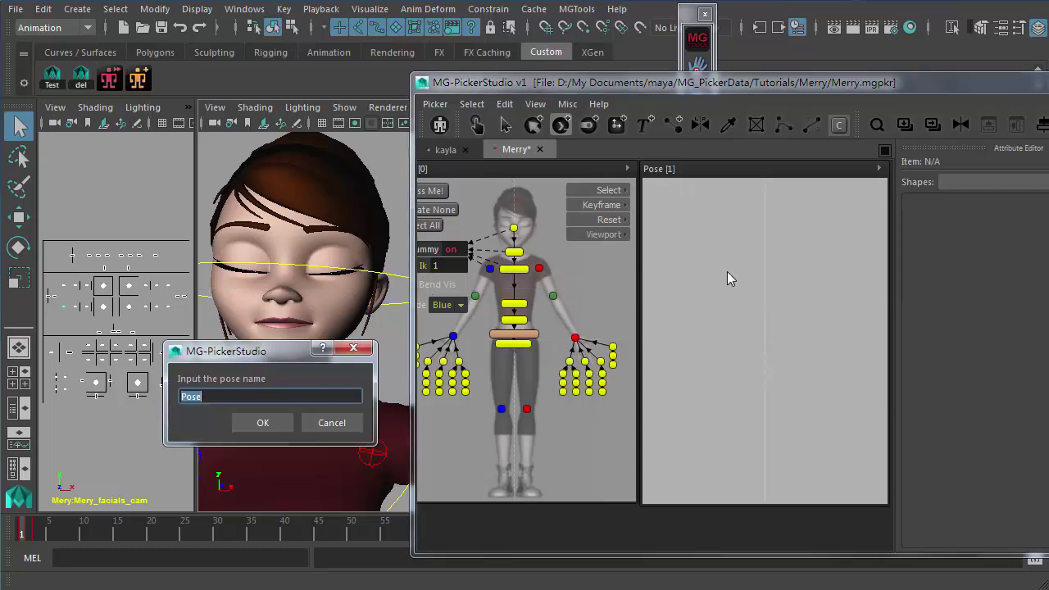
pyautogui.click(217, 394)
pyautogui.doubleClick(216, 394)
pyautogui.write('De')
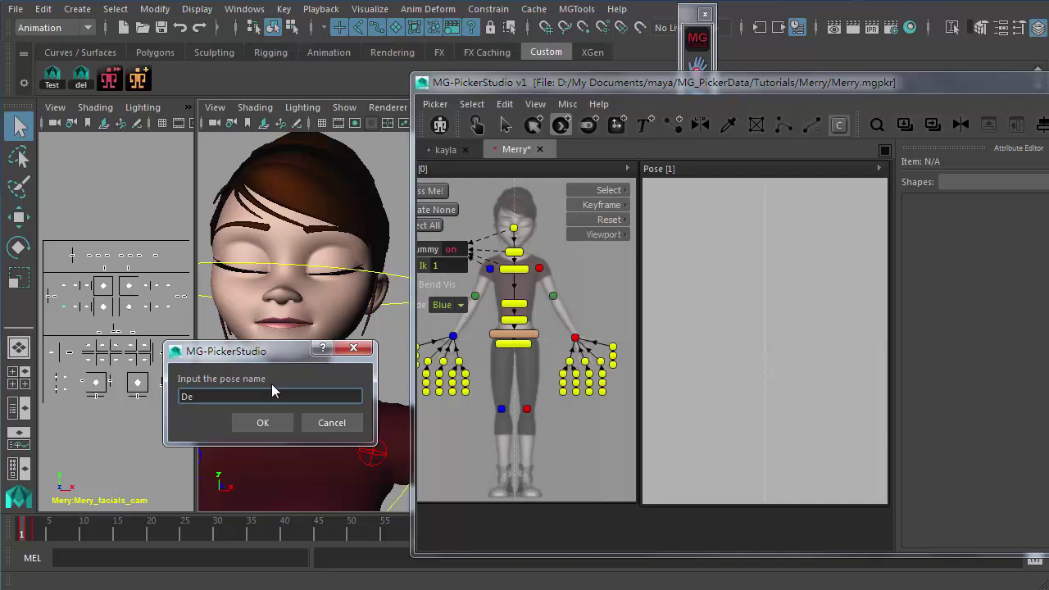
pyautogui.write('fault')
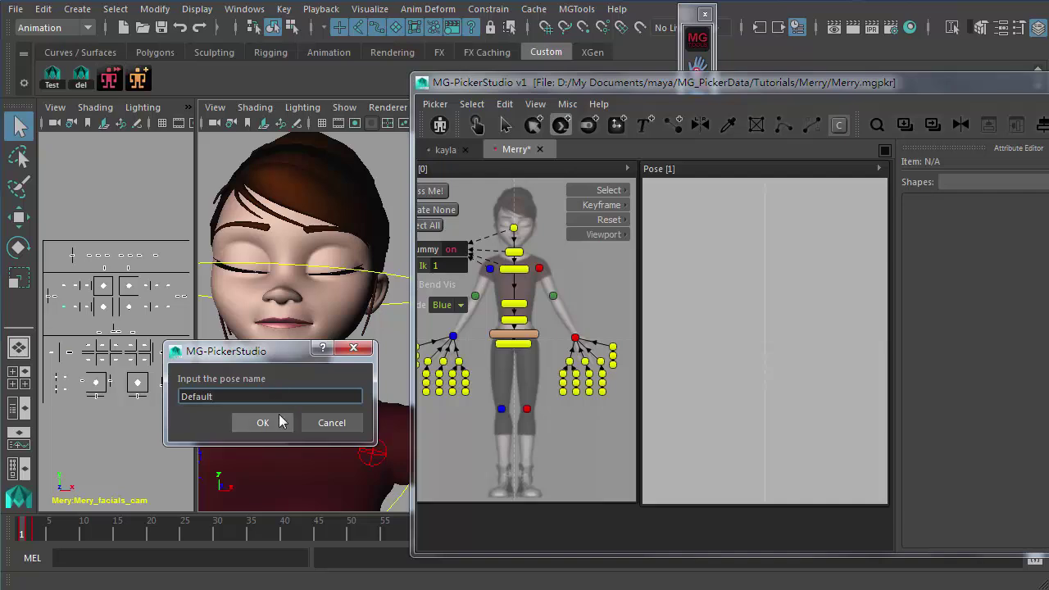
pyautogui.click(264, 422)
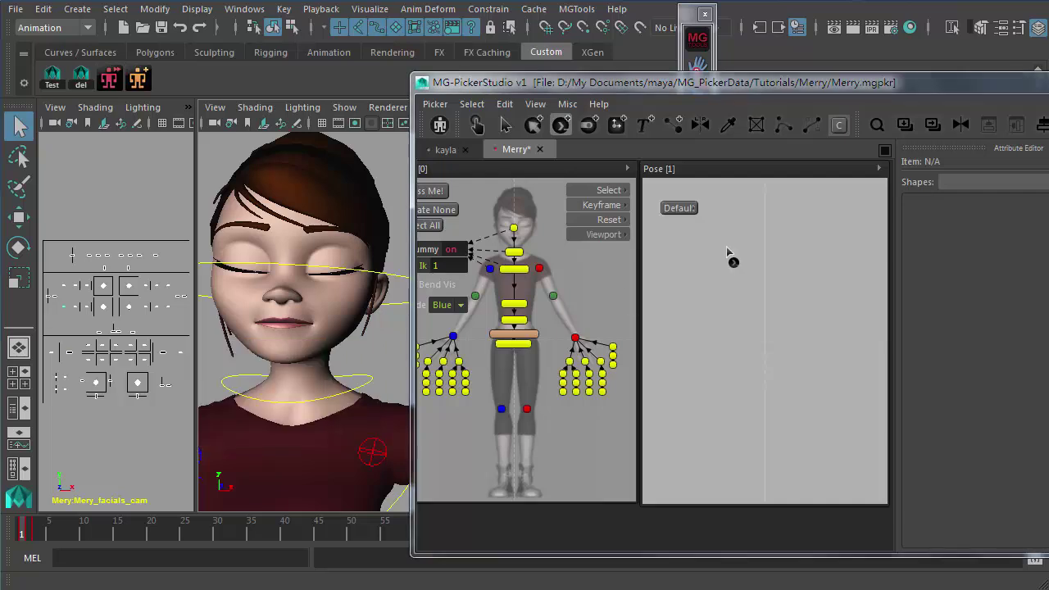
# - Deselect the facial controls, test the Default pose button on the smiling face at frame 7, and undo the applied pose
pyautogui.click(476, 124)
pyautogui.click(711, 201)
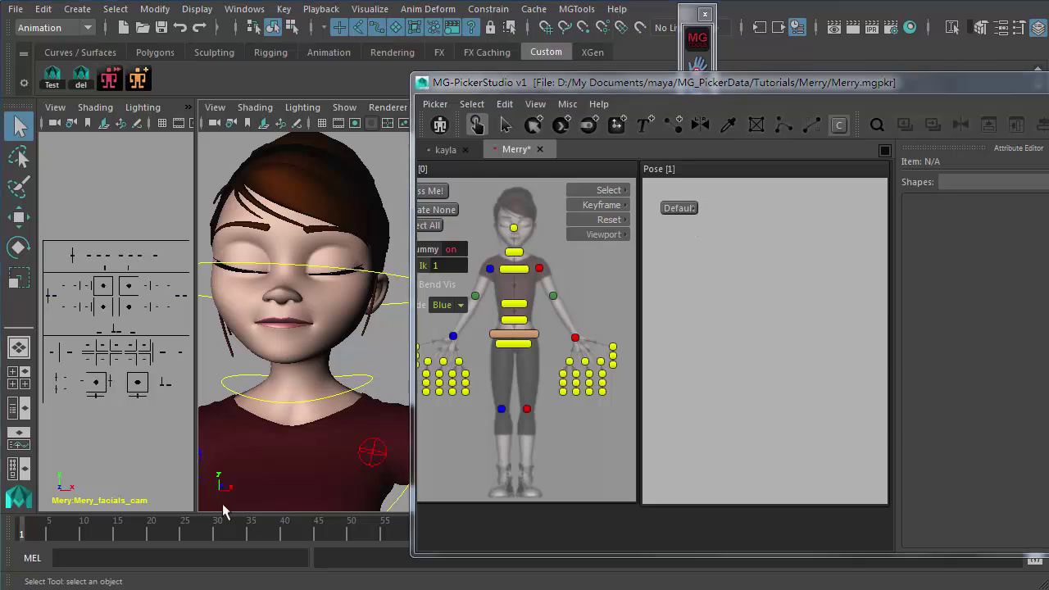
pyautogui.moveTo(31, 537); pyautogui.dragTo(61, 534)
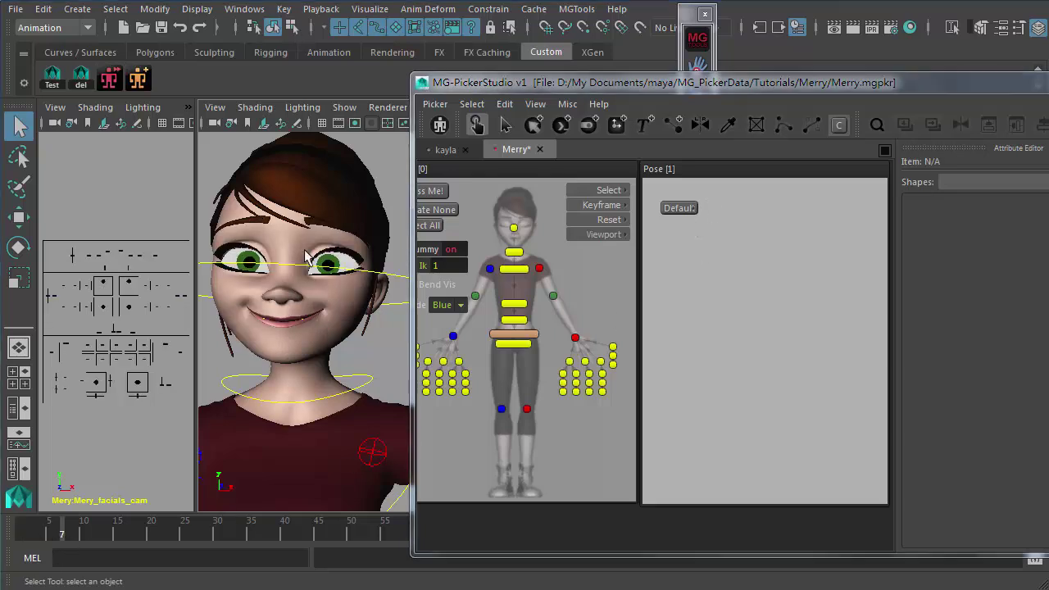
pyautogui.click(681, 208)
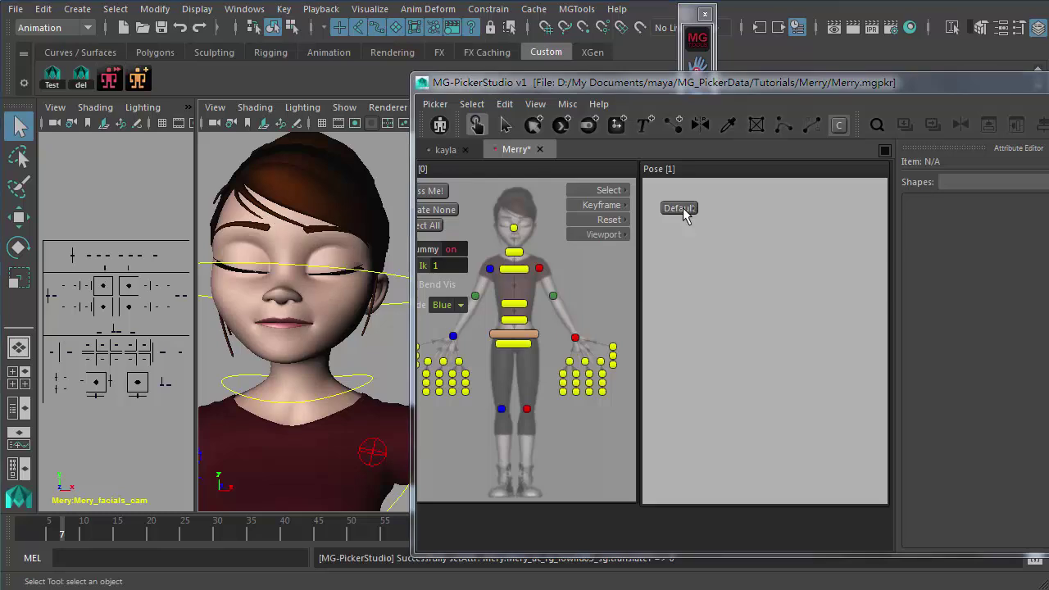
pyautogui.hotkey('ctrl', 'z')
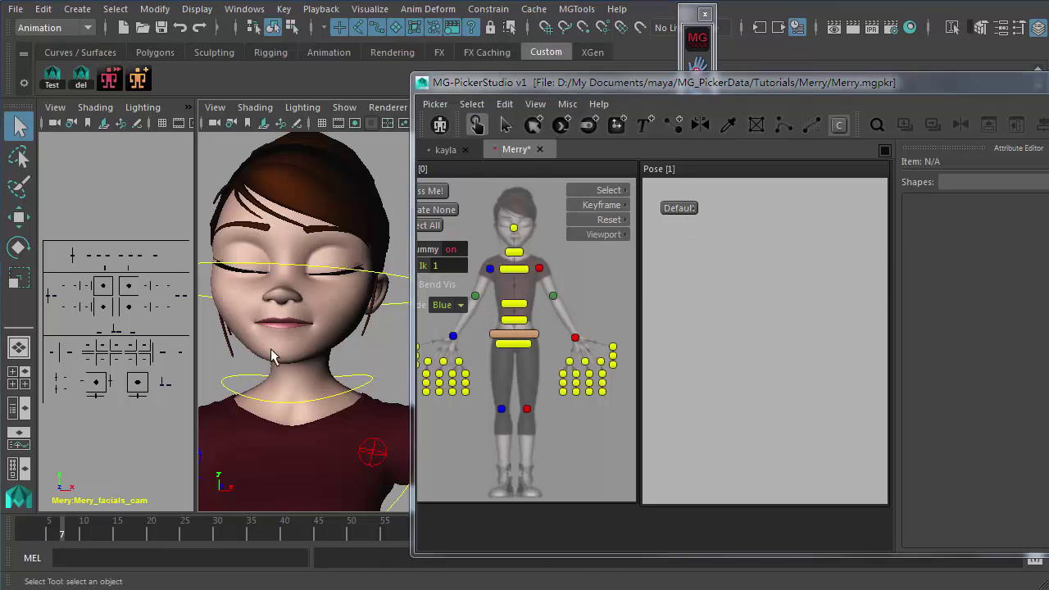
pyautogui.hotkey('ctrl', 'z')
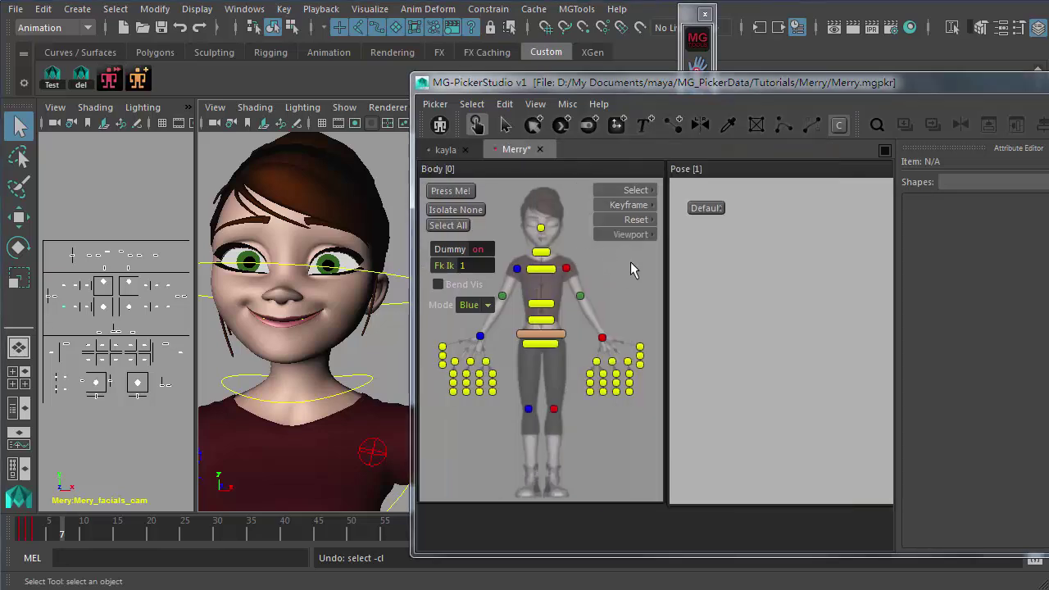
# - Select Mery's head control and examine its translate and rotate channels in the Channel Box
pyautogui.moveTo(525, 88); pyautogui.dragTo(583, 102)
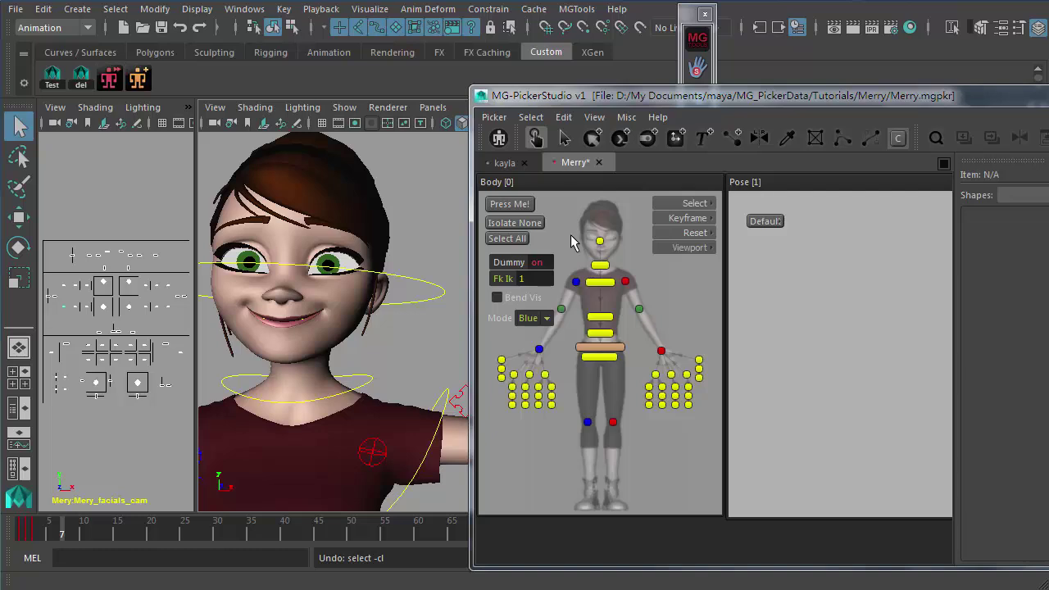
pyautogui.moveTo(556, 98); pyautogui.dragTo(607, 342)
pyautogui.scroll(-3, 475, 289)
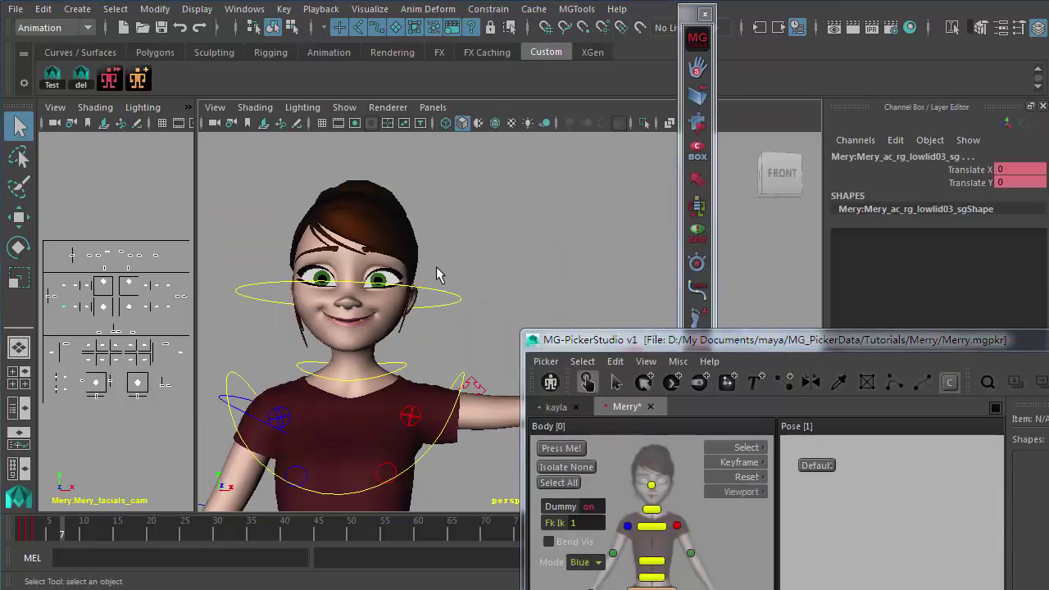
pyautogui.click(451, 300)
pyautogui.moveTo(952, 170); pyautogui.dragTo(952, 196)
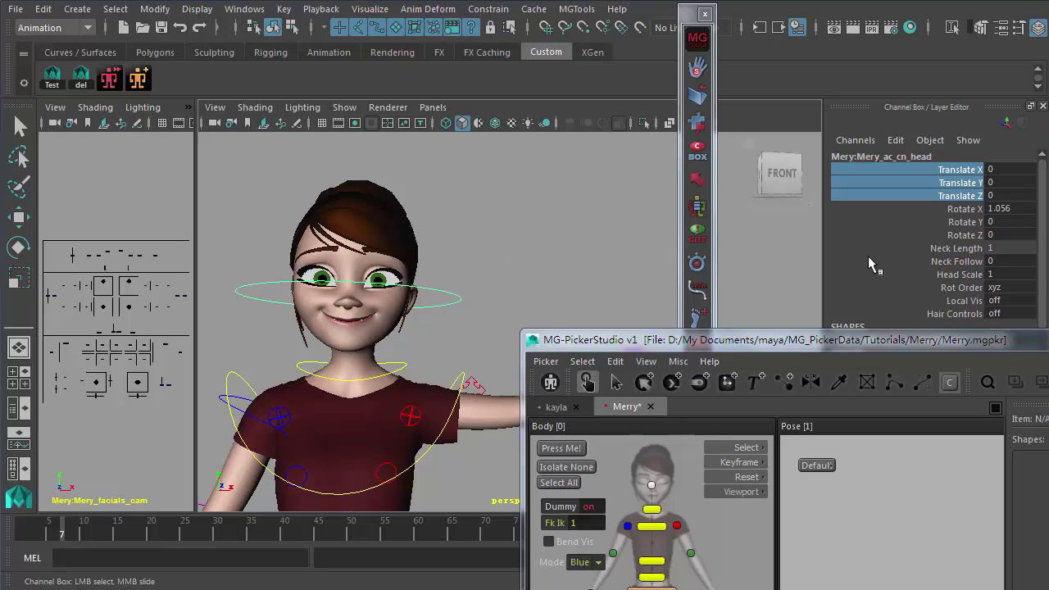
pyautogui.doubleClick(994, 181)
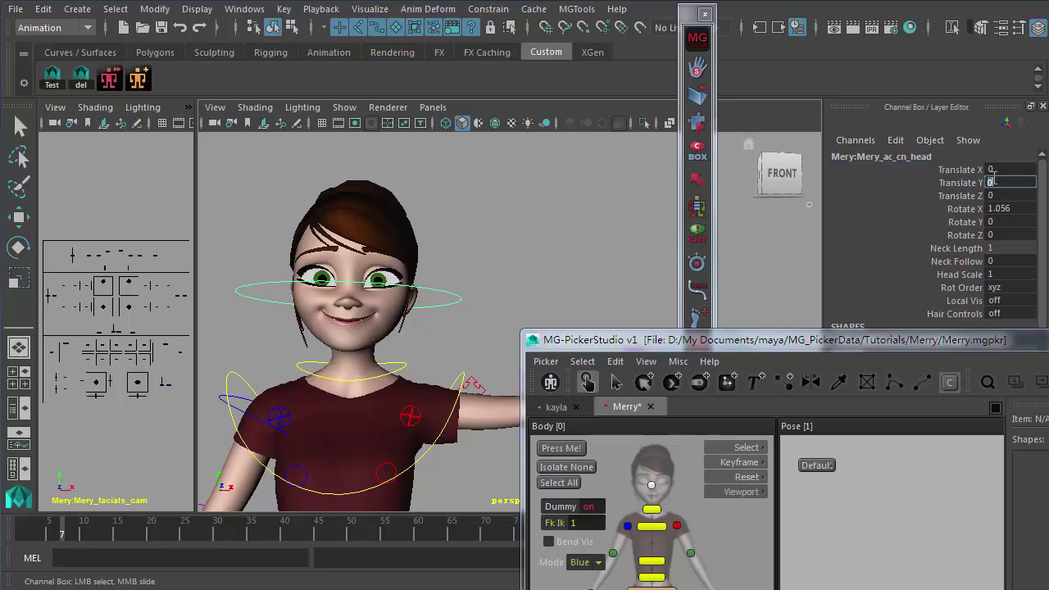
pyautogui.click(975, 193)
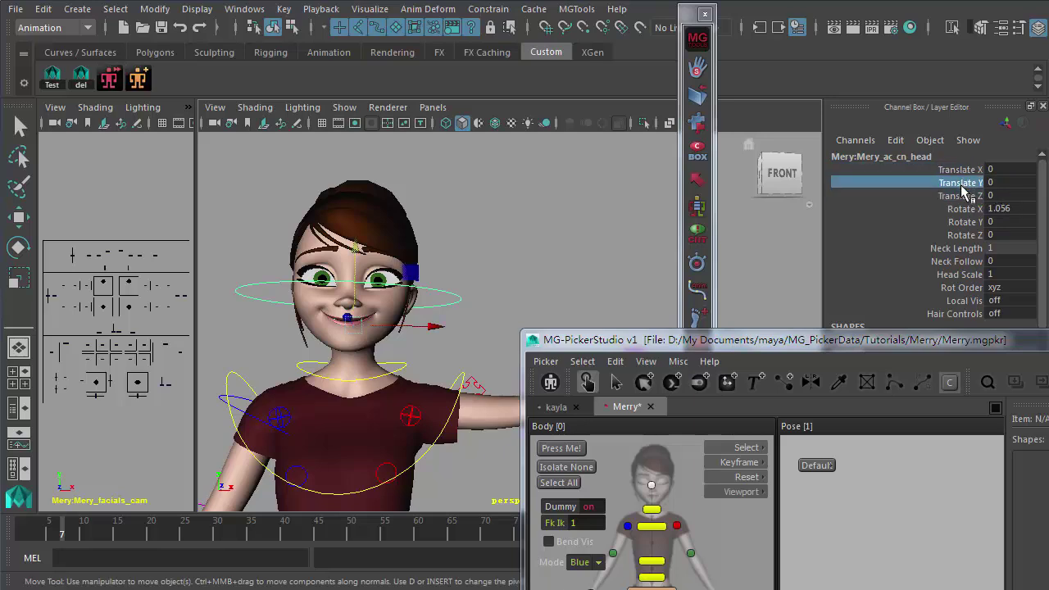
pyautogui.click(966, 208)
pyautogui.moveTo(693, 348); pyautogui.dragTo(577, 87)
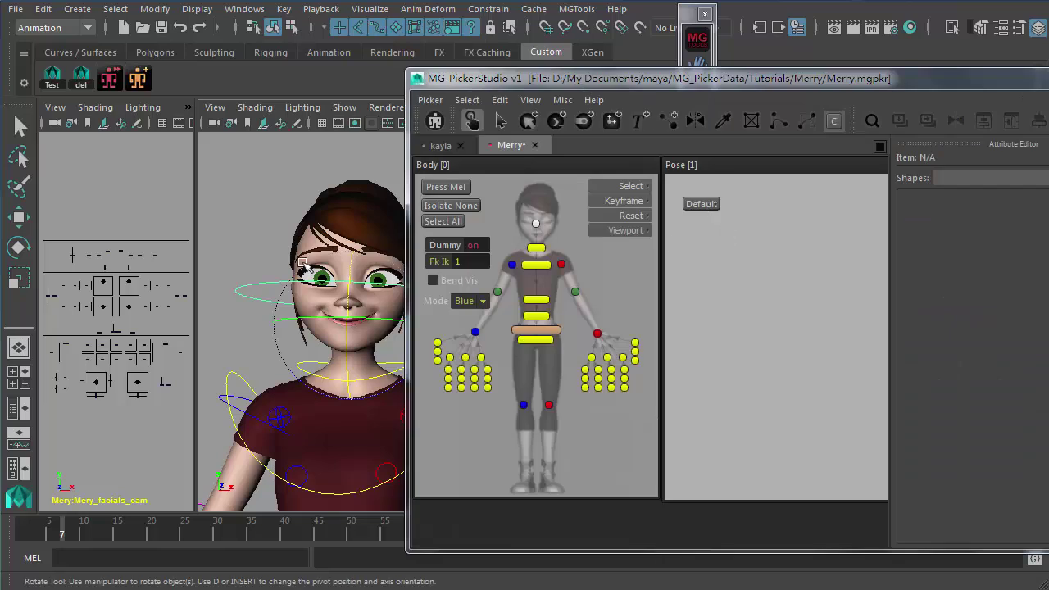
pyautogui.scroll(-5, 347, 251)
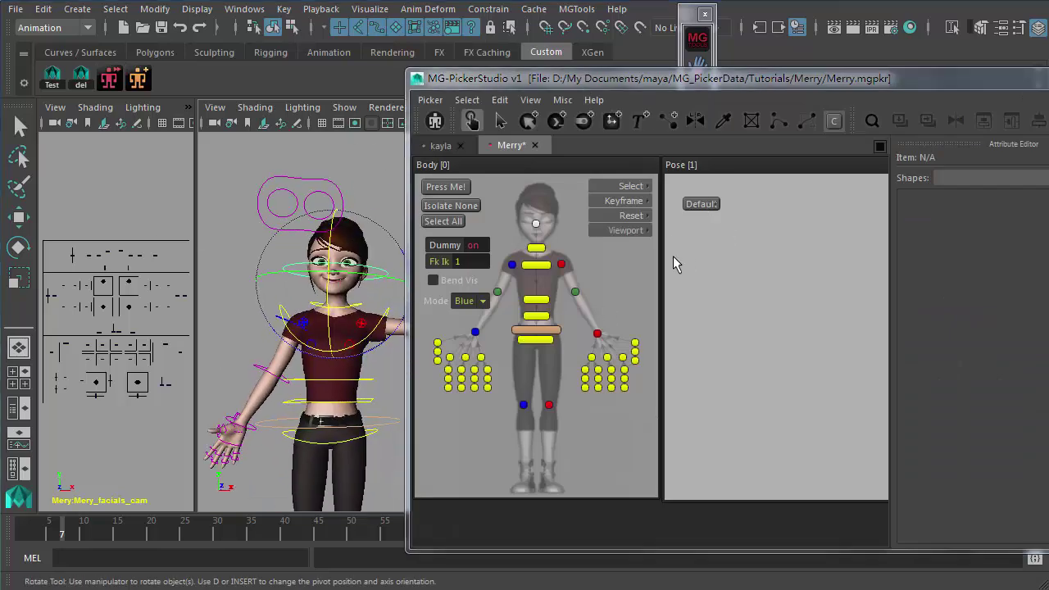
# - Rename the Default pose button as Reset Facial and move it to the upper-left corner of the Pose panel
pyautogui.click(501, 121)
pyautogui.doubleClick(701, 204)
pyautogui.write('Reset')
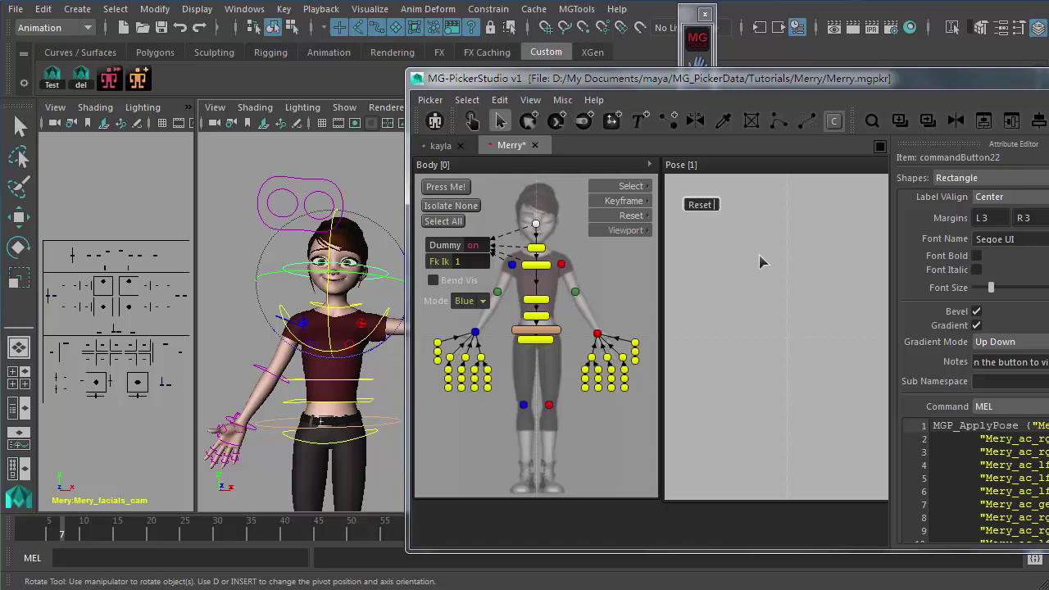
pyautogui.press('Return')
pyautogui.click(727, 243)
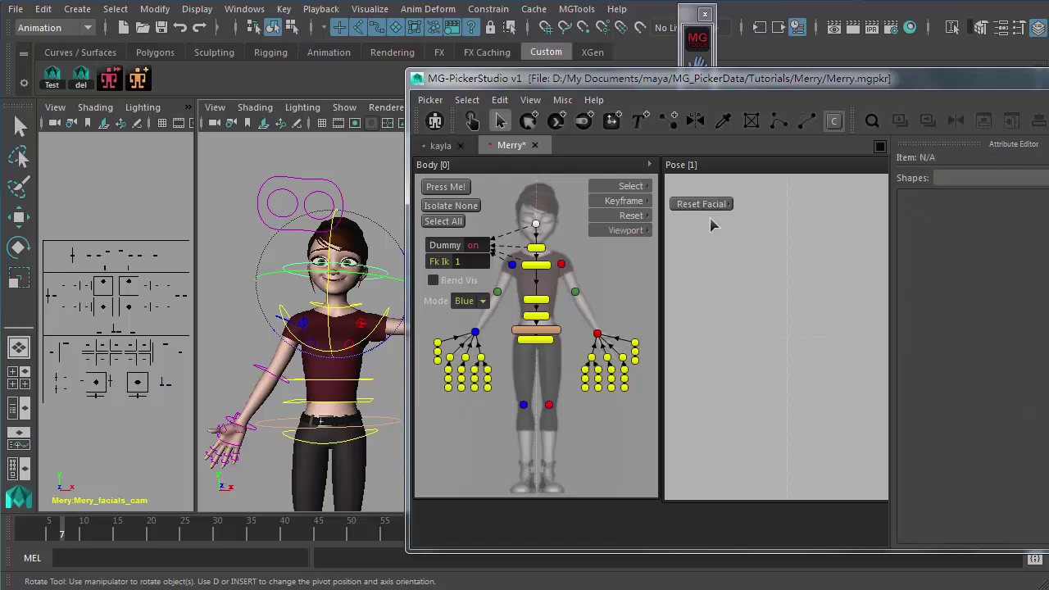
pyautogui.click(706, 199)
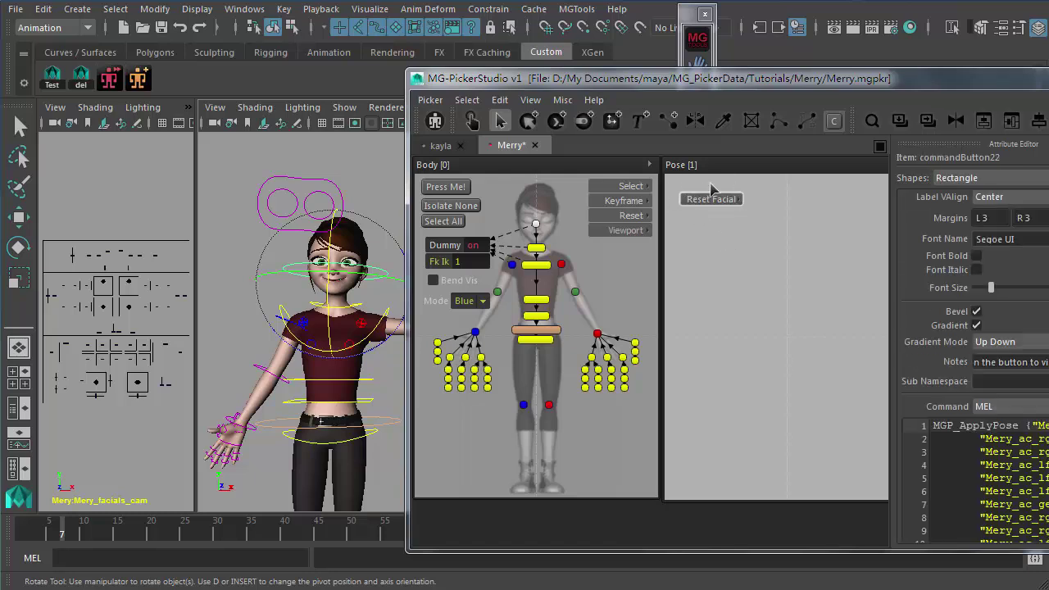
pyautogui.click(722, 220)
pyautogui.moveTo(713, 201); pyautogui.dragTo(705, 198)
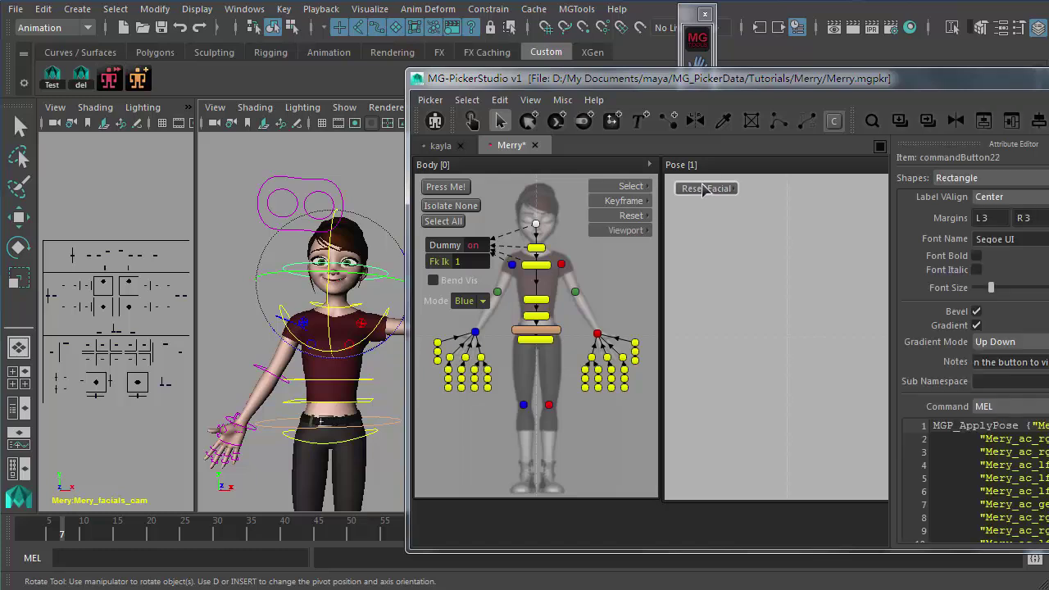
# - Test the Reset Facial pose button on Mery's face at frame 8
pyautogui.click(471, 121)
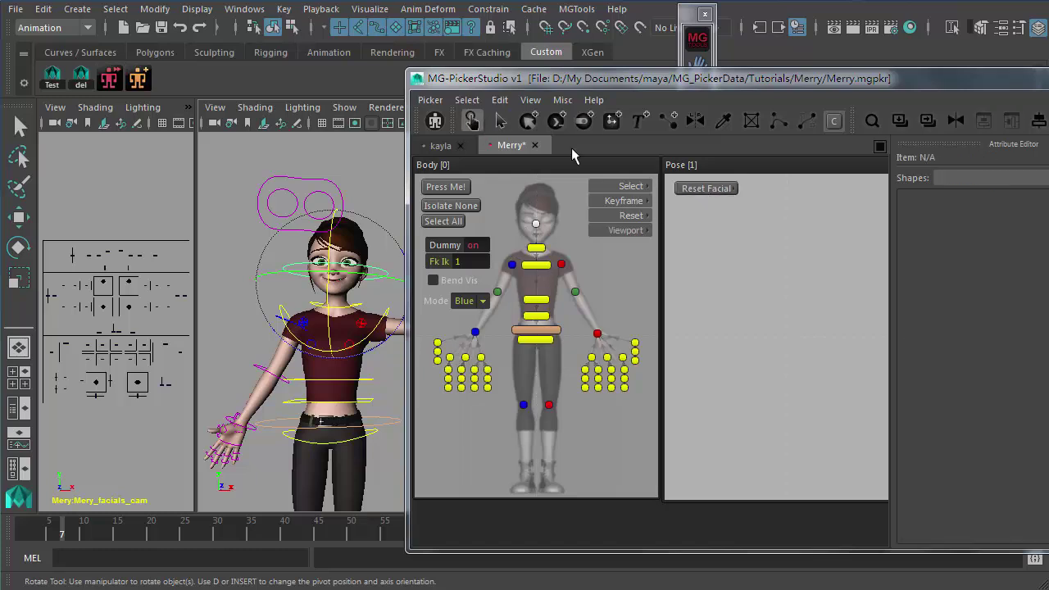
pyautogui.click(68, 533)
pyautogui.click(713, 190)
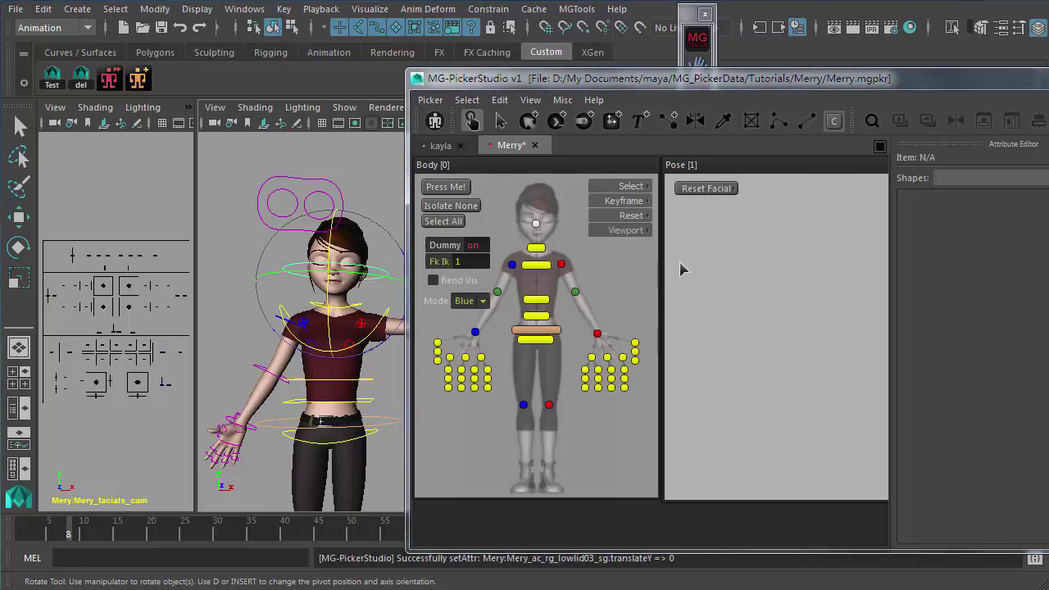
# - Delete the Reset Facial button from the Pose panel
pyautogui.press('q')
pyautogui.click(706, 190)
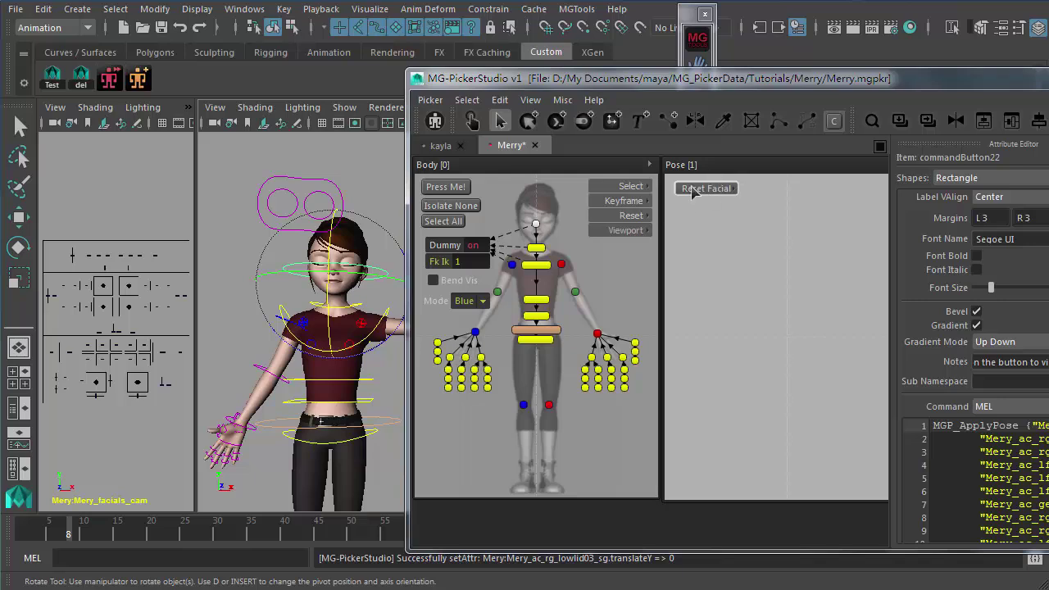
pyautogui.press('Delete')
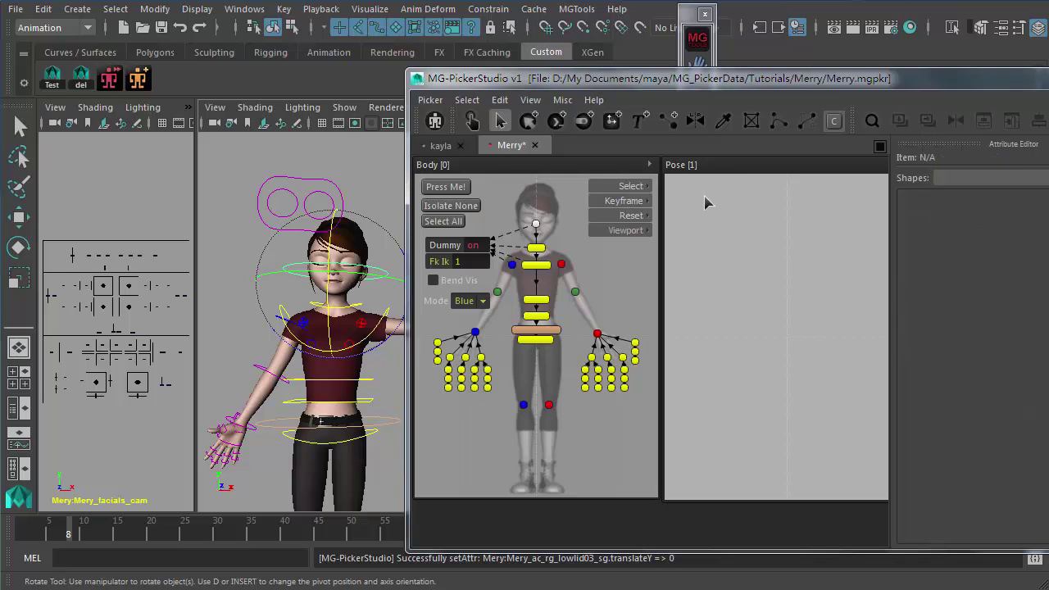
# - Review the kayla picker's Facial-Poses icons as reference, return to the Merry picker, and check the Pose panel's command-button options
pyautogui.keyDown('alt'); pyautogui.moveTo(342, 297); pyautogui.dragTo(271, 305); pyautogui.keyUp('alt')
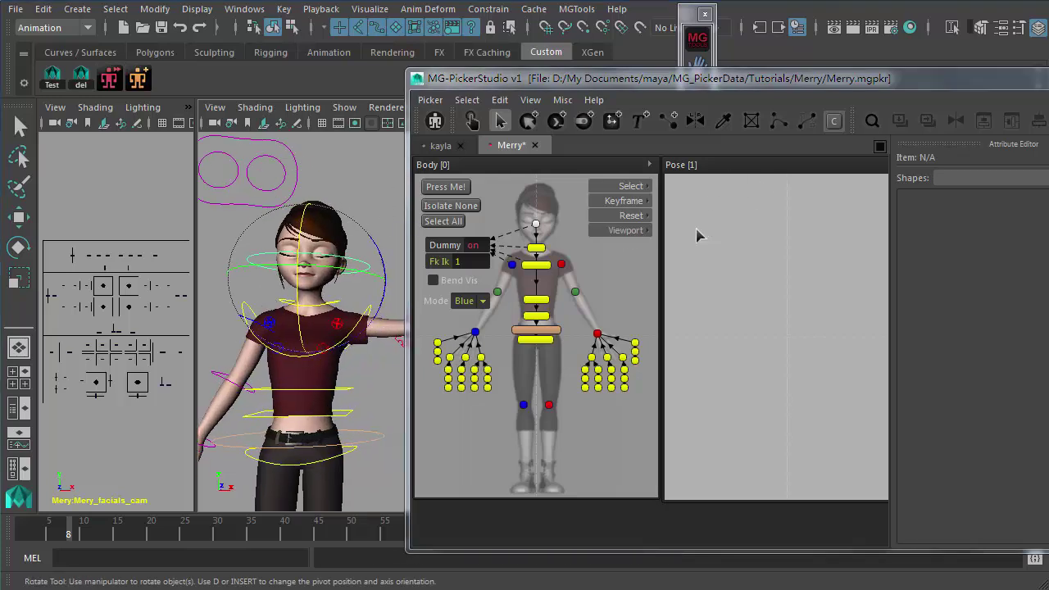
pyautogui.moveTo(310, 214); pyautogui.dragTo(316, 205)
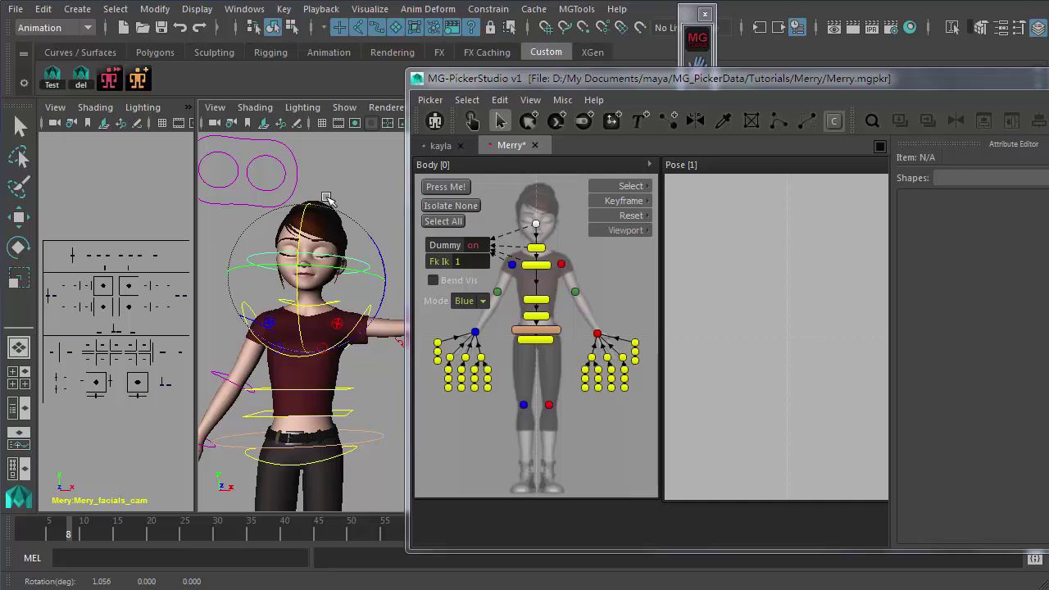
pyautogui.keyDown('alt'); pyautogui.moveTo(328, 227); pyautogui.dragTo(426, 233, button='right'); pyautogui.keyUp('alt')
pyautogui.click(443, 145)
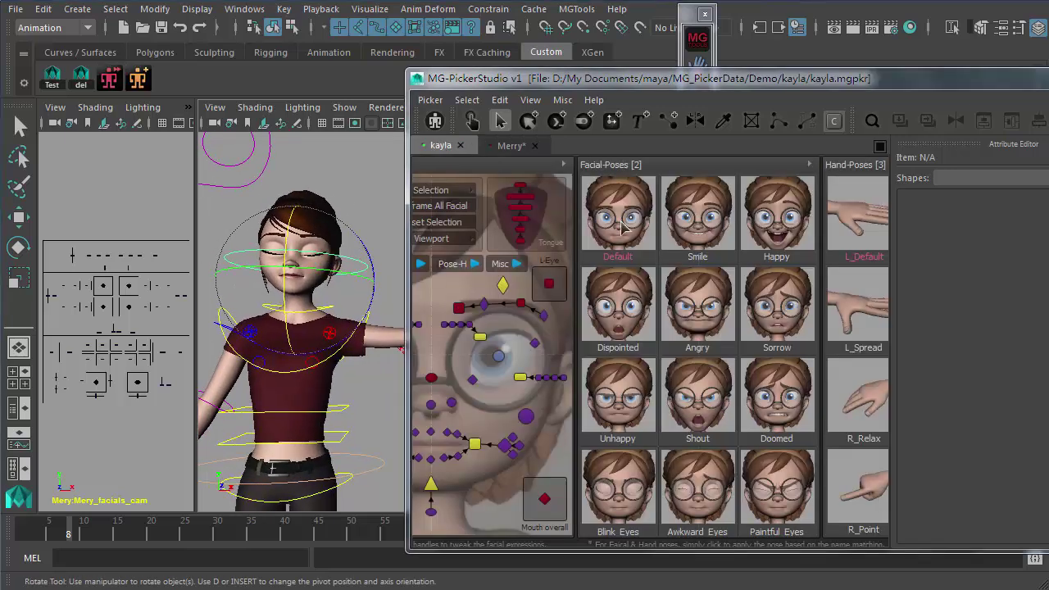
pyautogui.click(512, 146)
pyautogui.rightClick(687, 196)
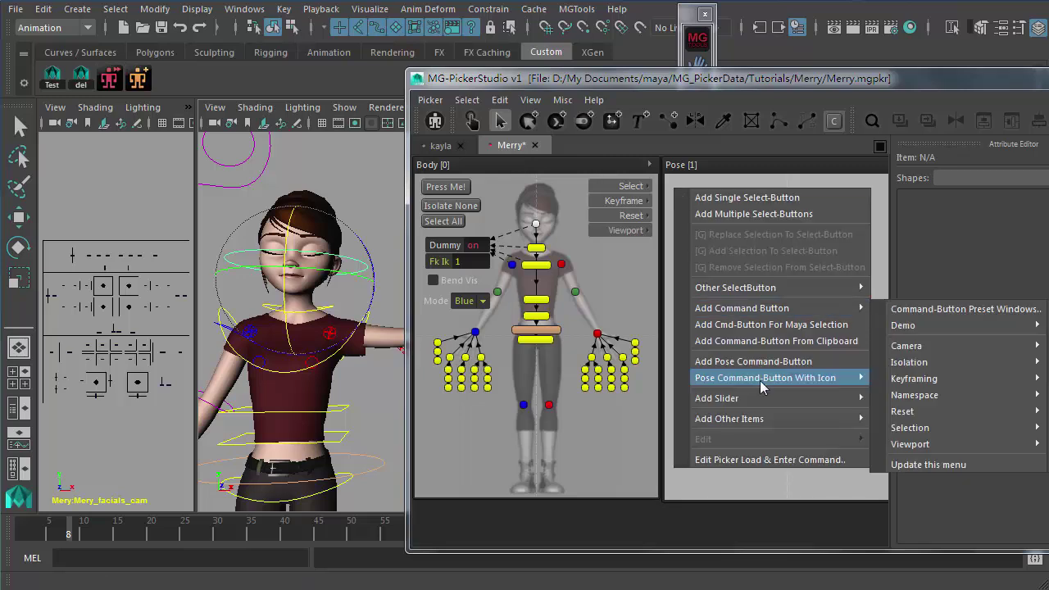
# - Select all of Mery's facial controls at frame 1 and prepare the 3D view for an icon pose button
pyautogui.click(67, 525)
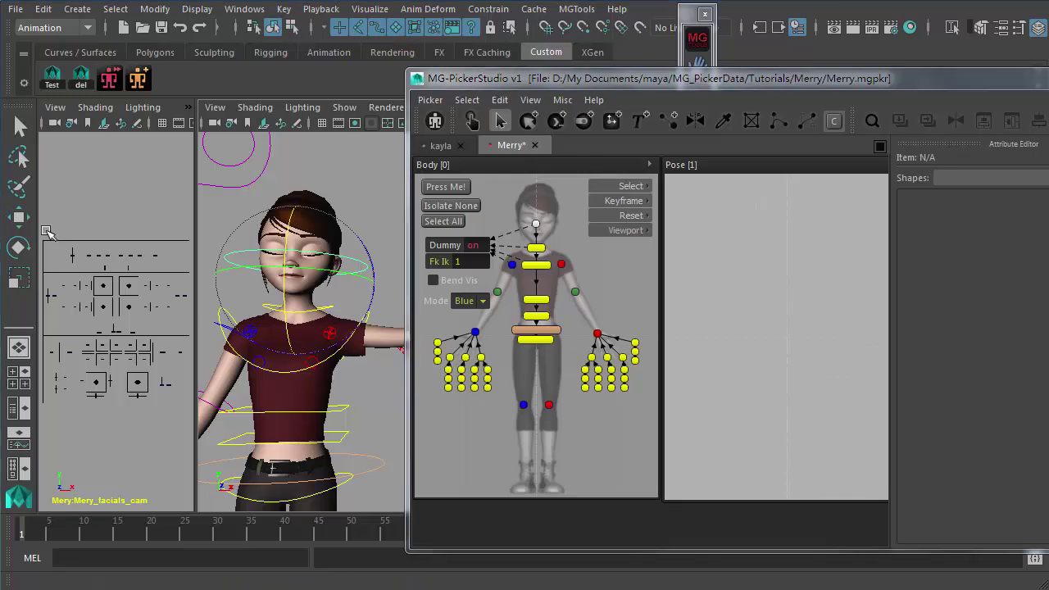
pyautogui.press('q')
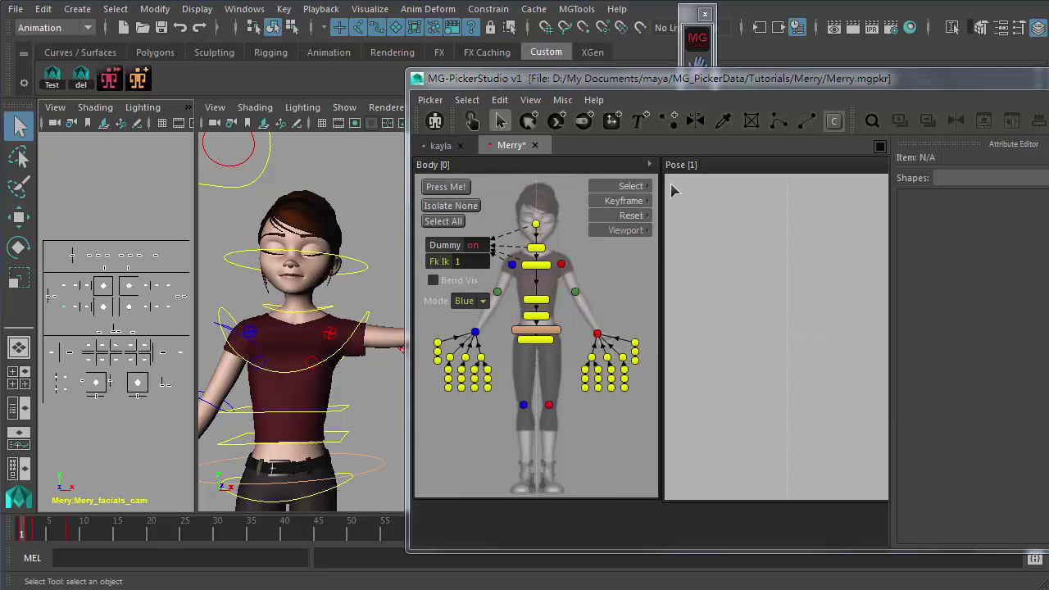
pyautogui.rightClick(688, 207)
pyautogui.moveTo(725, 218)
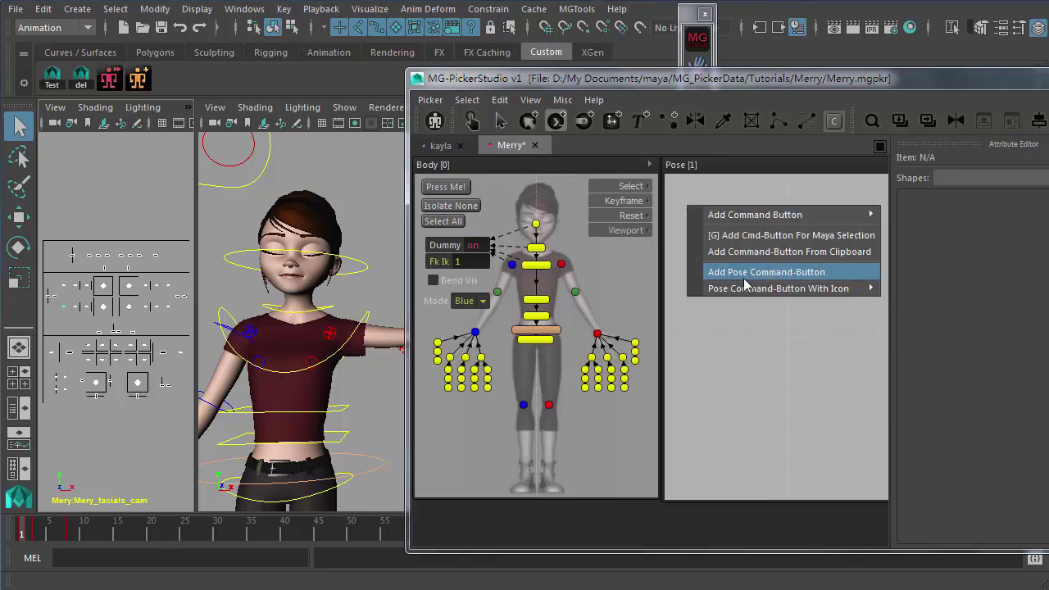
pyautogui.moveTo(740, 291)
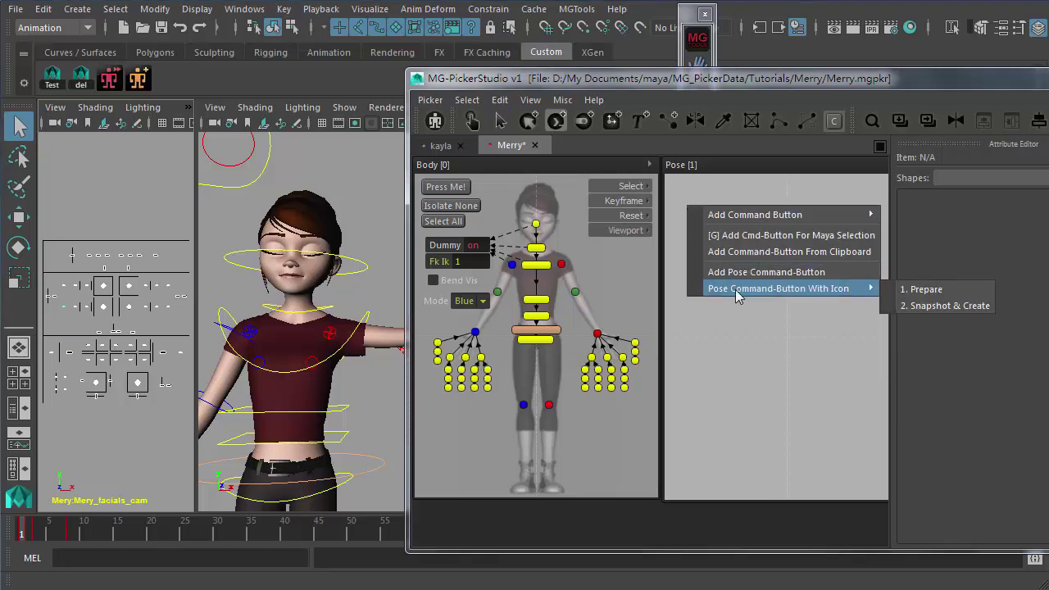
pyautogui.click(931, 290)
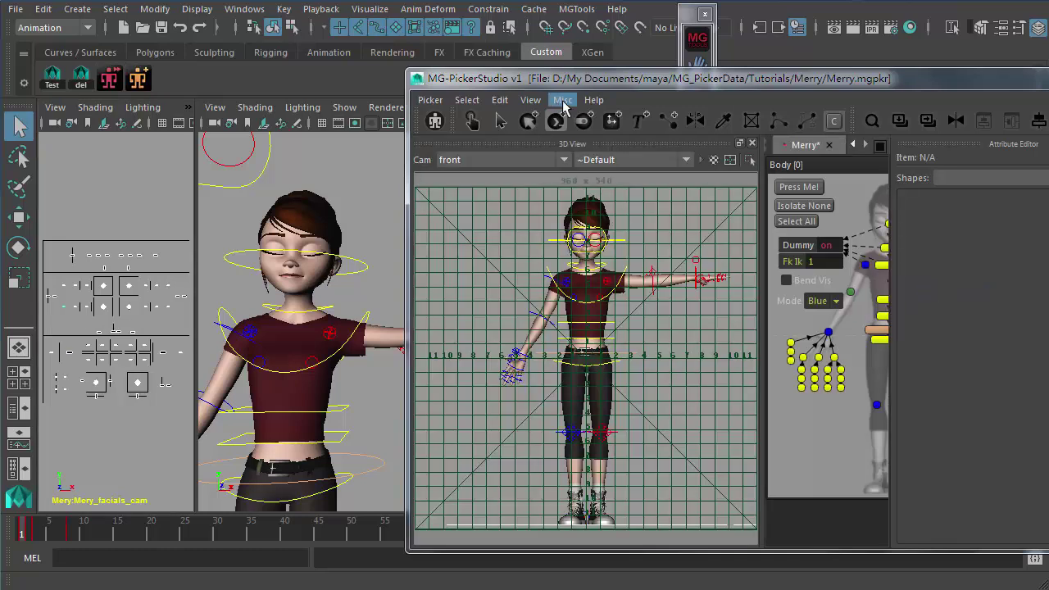
# - Move the picker window clear of the screen edge and frame Mery's face in the front-camera 3D View
pyautogui.moveTo(629, 80); pyautogui.dragTo(394, 85)
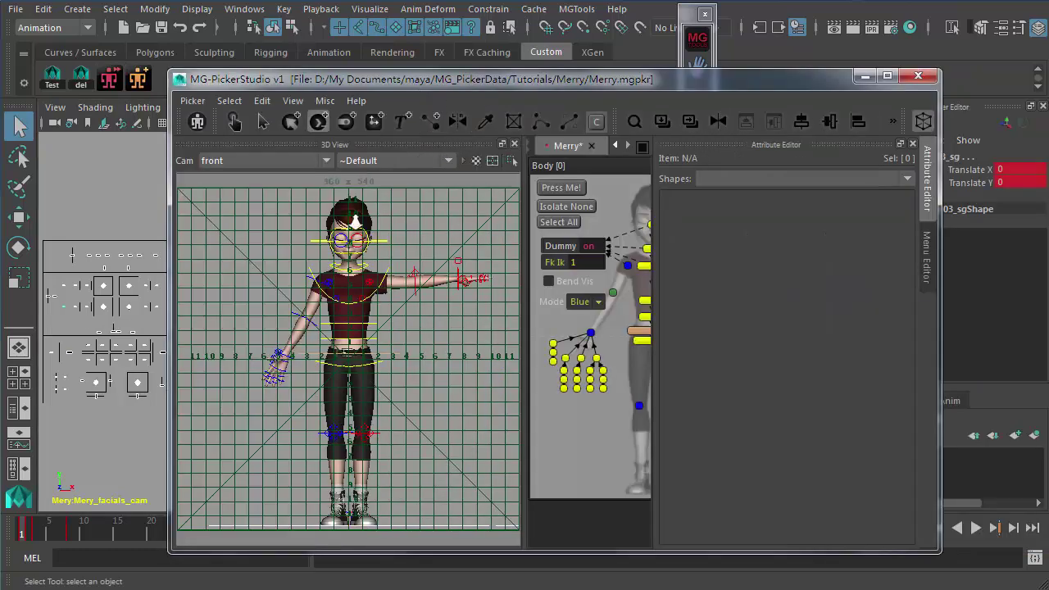
pyautogui.scroll(4, 359, 344)
pyautogui.keyDown('alt'); pyautogui.moveTo(358, 240); pyautogui.dragTo(358, 461, button='middle'); pyautogui.keyUp('alt')
pyautogui.scroll(3, 382, 445)
pyautogui.keyDown('alt'); pyautogui.moveTo(373, 303); pyautogui.dragTo(375, 367, button='middle'); pyautogui.keyUp('alt')
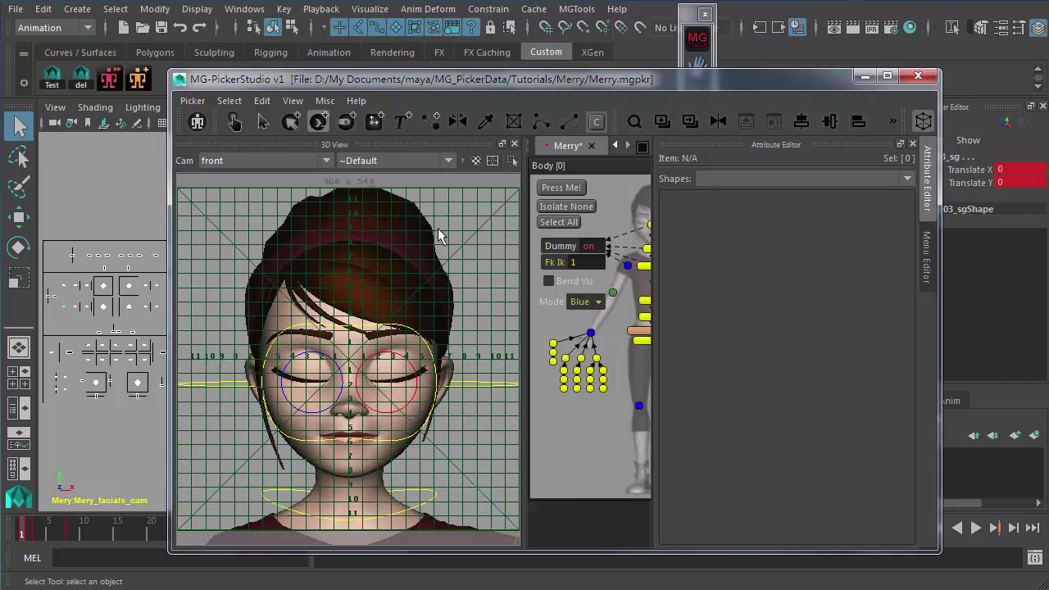
# - Show only geometry in the 3D View, hiding the rig's control curves
pyautogui.click(466, 161)
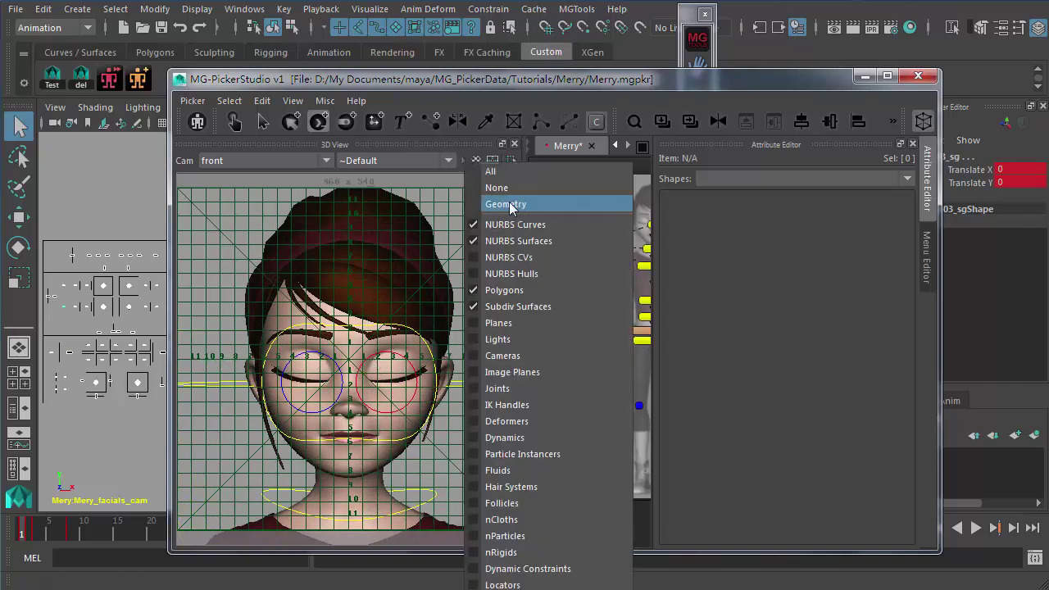
pyautogui.click(510, 206)
pyautogui.click(491, 161)
pyautogui.click(492, 161)
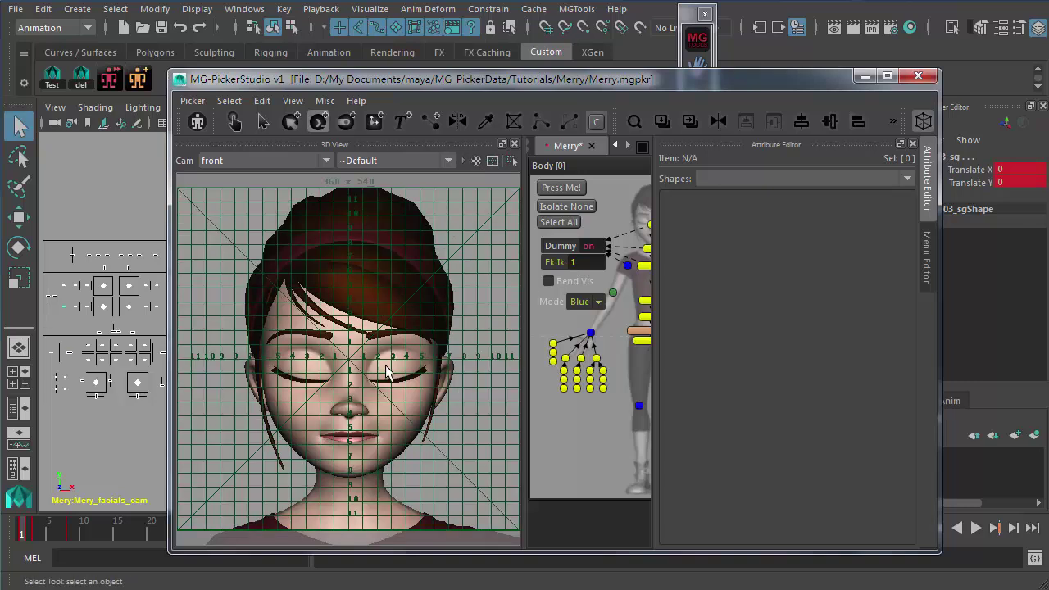
# - Enlarge Mery's face in the 3D View and widen the picker window to make room for the Pose panel
pyautogui.scroll(5, 377, 360)
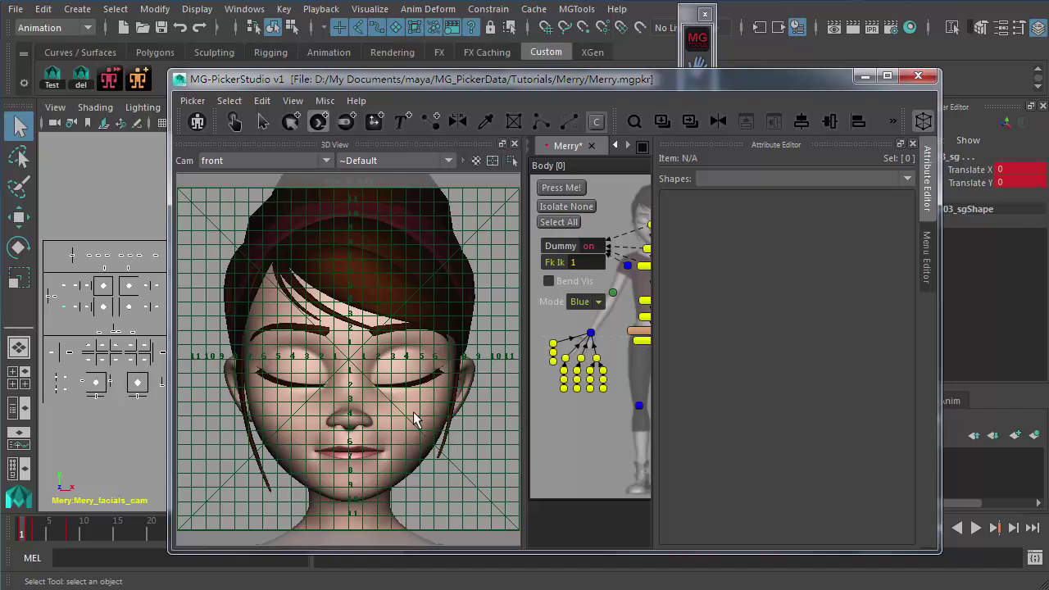
pyautogui.scroll(4, 403, 394)
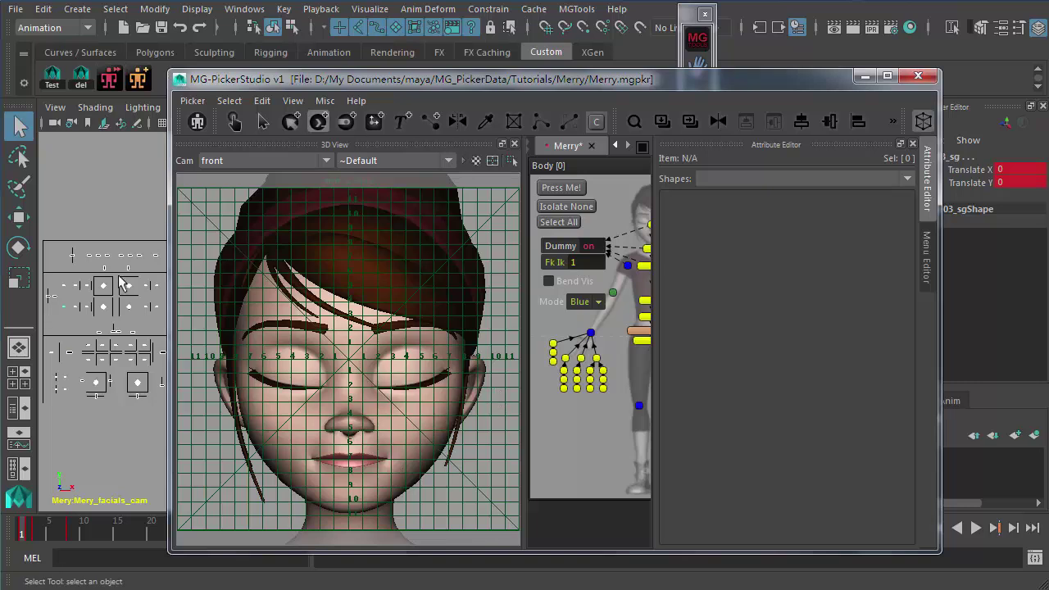
pyautogui.moveTo(360, 80); pyautogui.dragTo(482, 78)
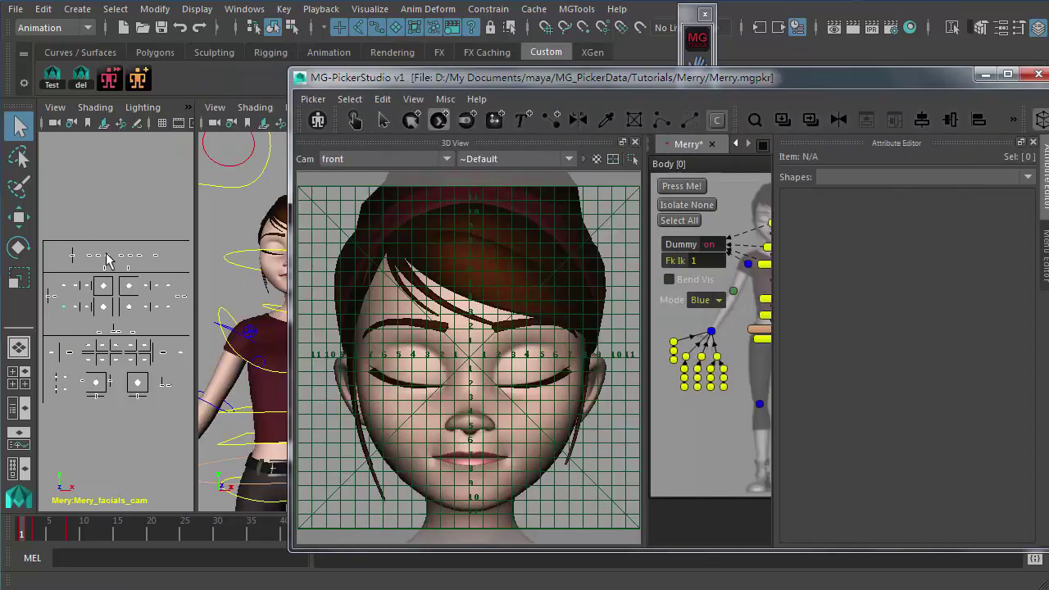
pyautogui.moveTo(291, 303); pyautogui.dragTo(140, 303)
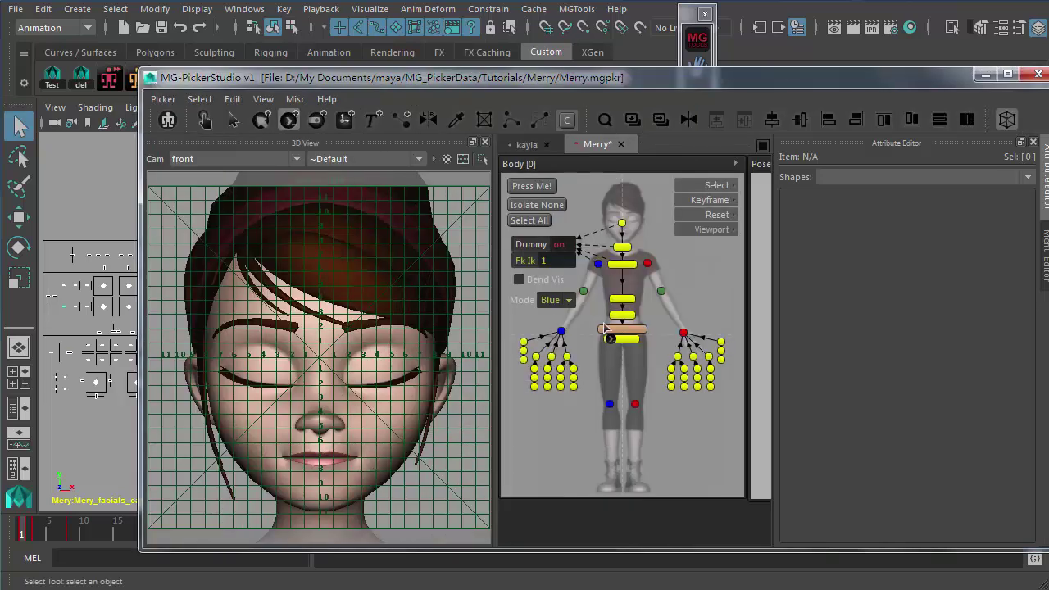
# - Create a pose command button with a snapshot icon named Default in the Pose panel, overriding the existing snapshot image
pyautogui.rightClick(542, 188)
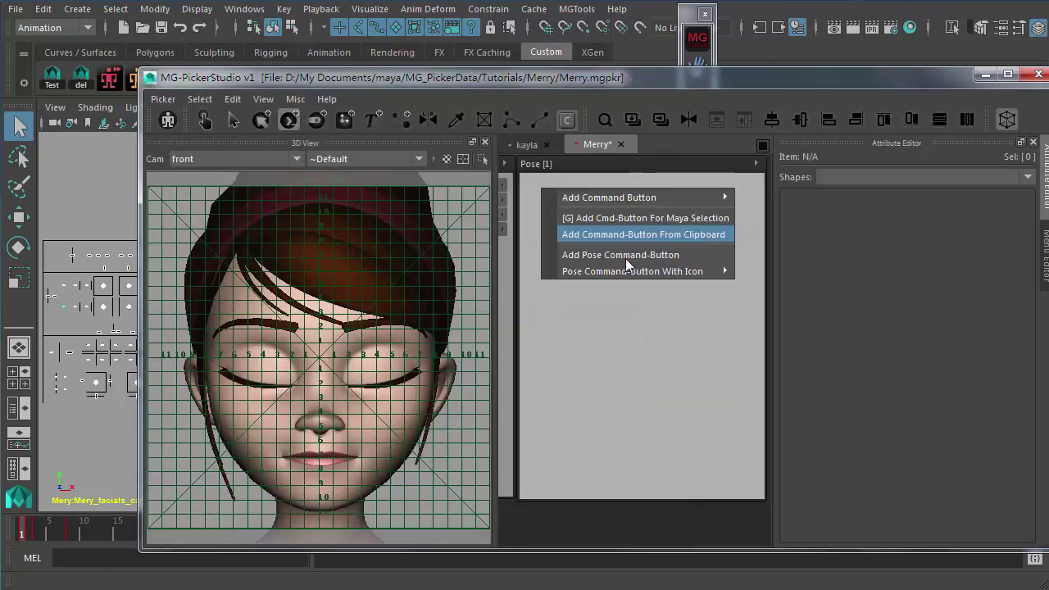
pyautogui.moveTo(640, 272)
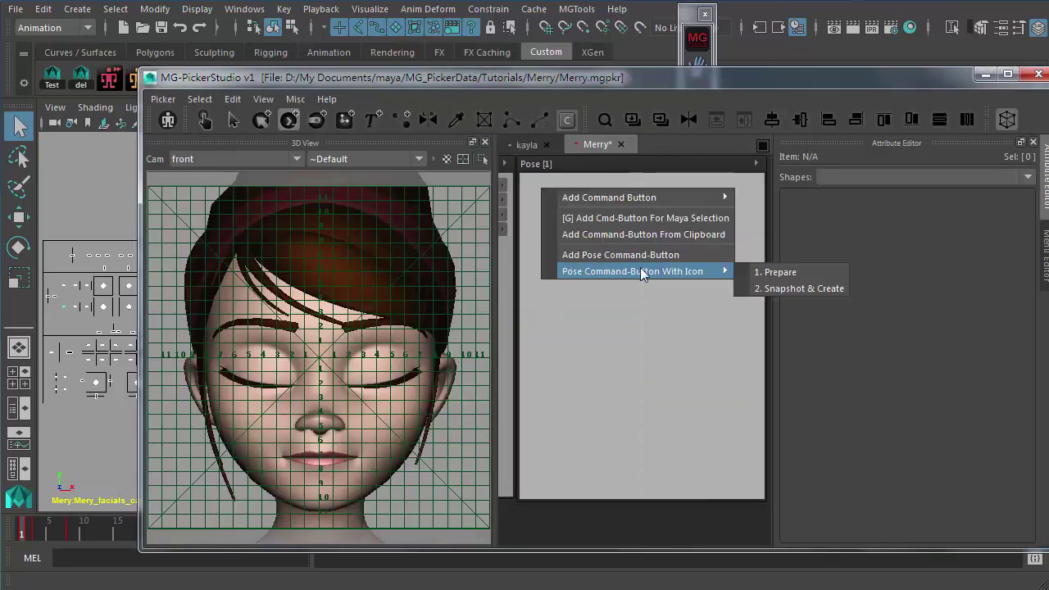
pyautogui.click(780, 289)
pyautogui.moveTo(222, 357); pyautogui.dragTo(359, 361)
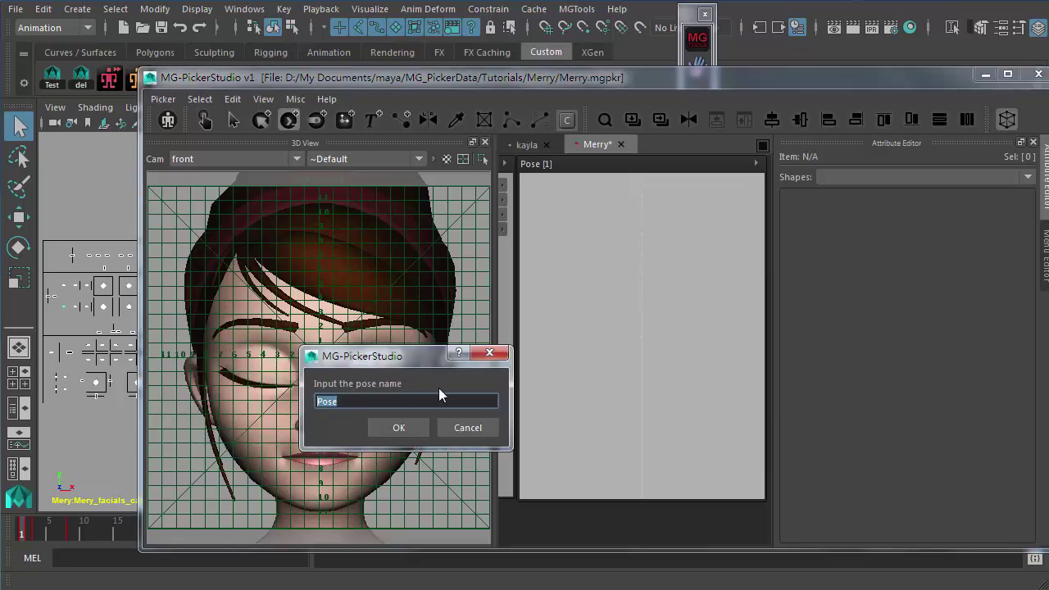
pyautogui.write('Default')
pyautogui.press('Return')
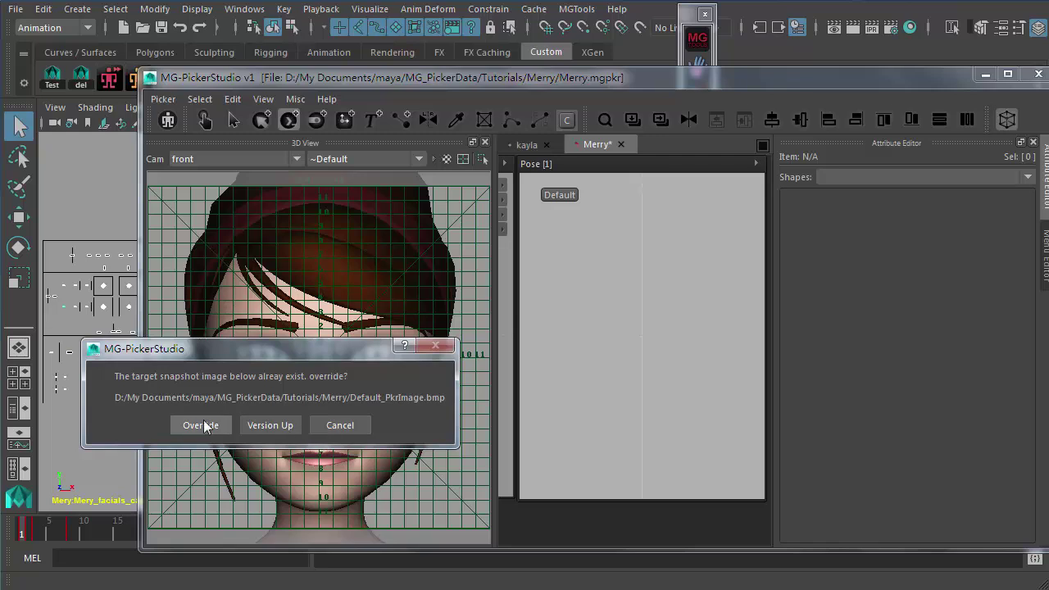
pyautogui.click(204, 426)
pyautogui.click(233, 120)
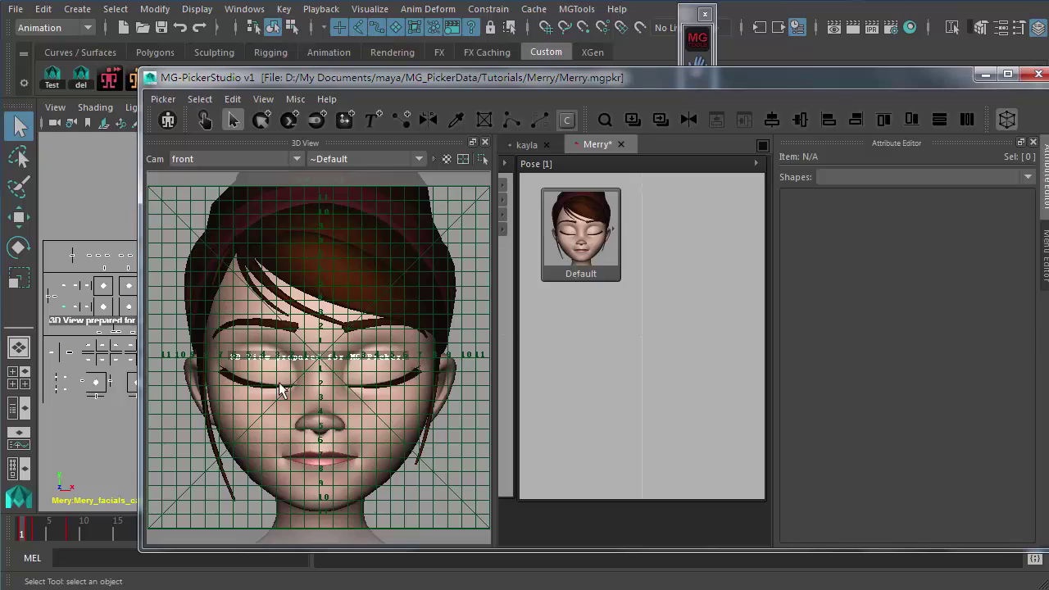
# - Uncover the facial controls and select the two outer mouth controls that form the smile, with the timeline at frame 2
pyautogui.click(28, 534)
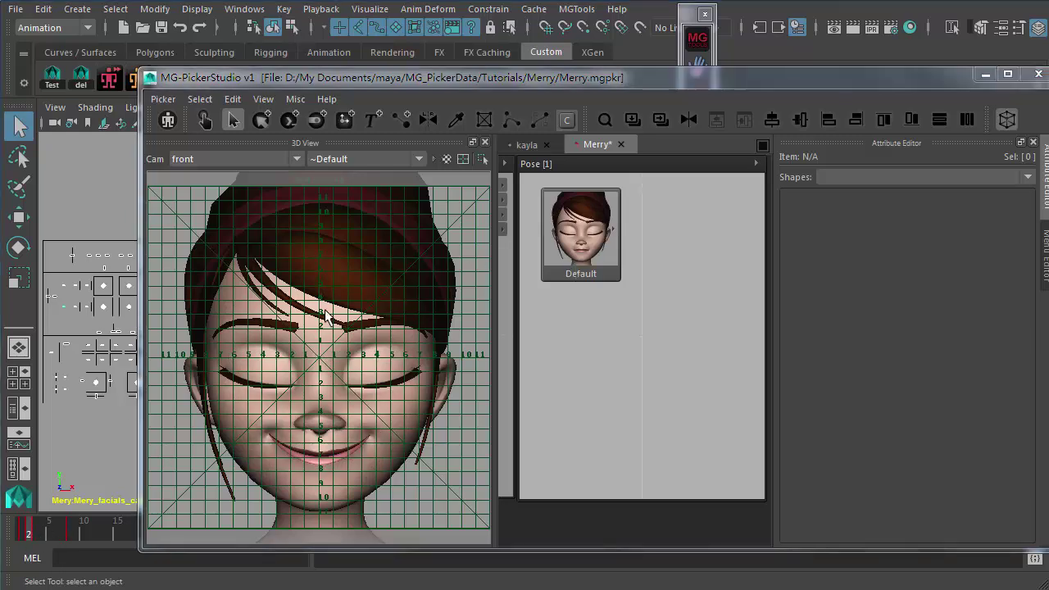
pyautogui.moveTo(22, 537); pyautogui.dragTo(29, 537)
pyautogui.moveTo(246, 82); pyautogui.dragTo(348, 75)
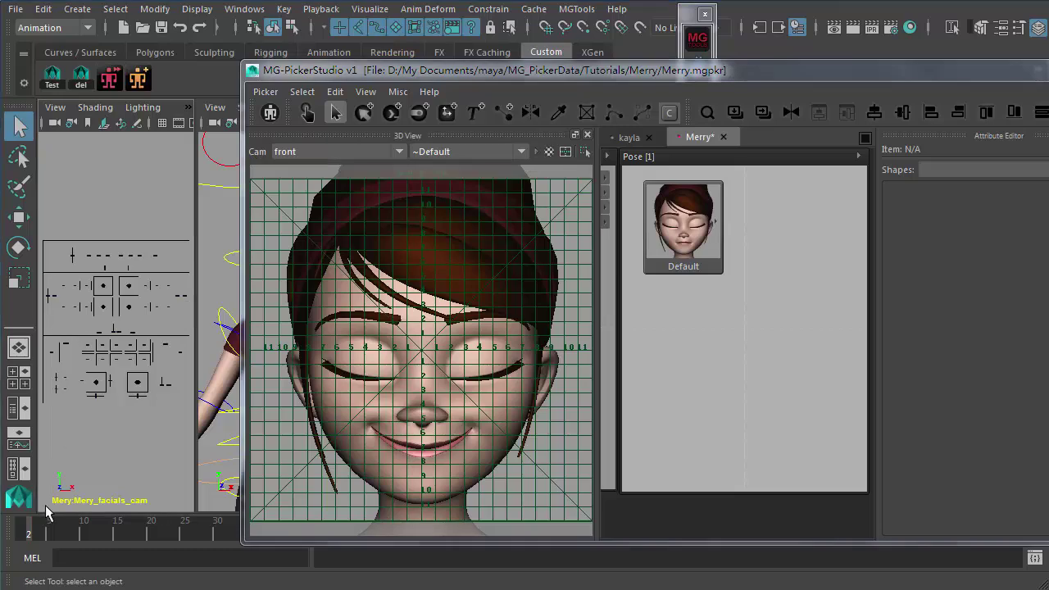
pyautogui.click(35, 536)
pyautogui.click(64, 344)
pyautogui.keyDown('shift'); pyautogui.click(166, 344); pyautogui.keyUp('shift')
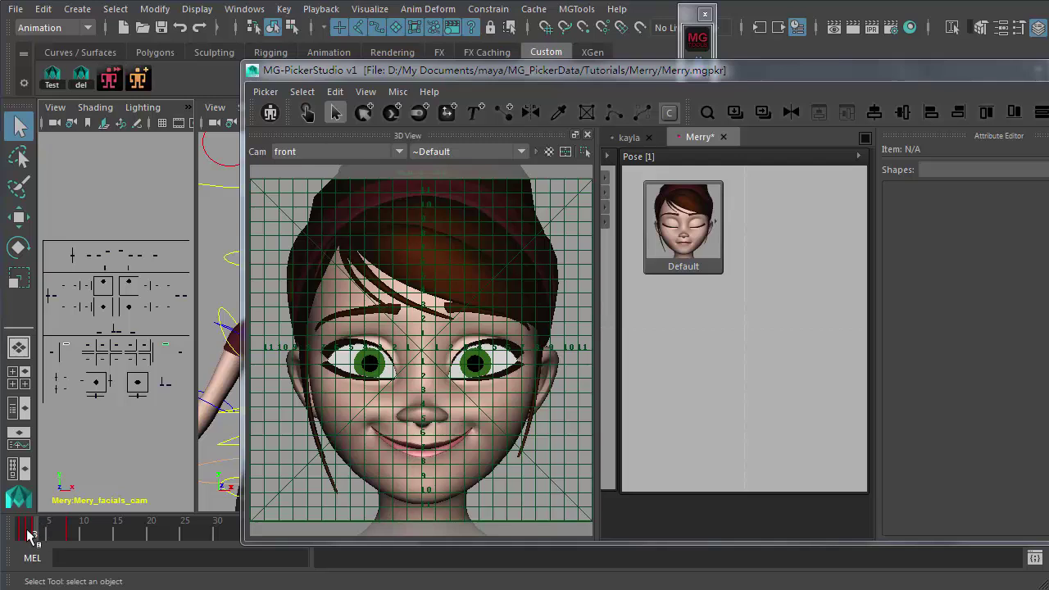
pyautogui.click(31, 529)
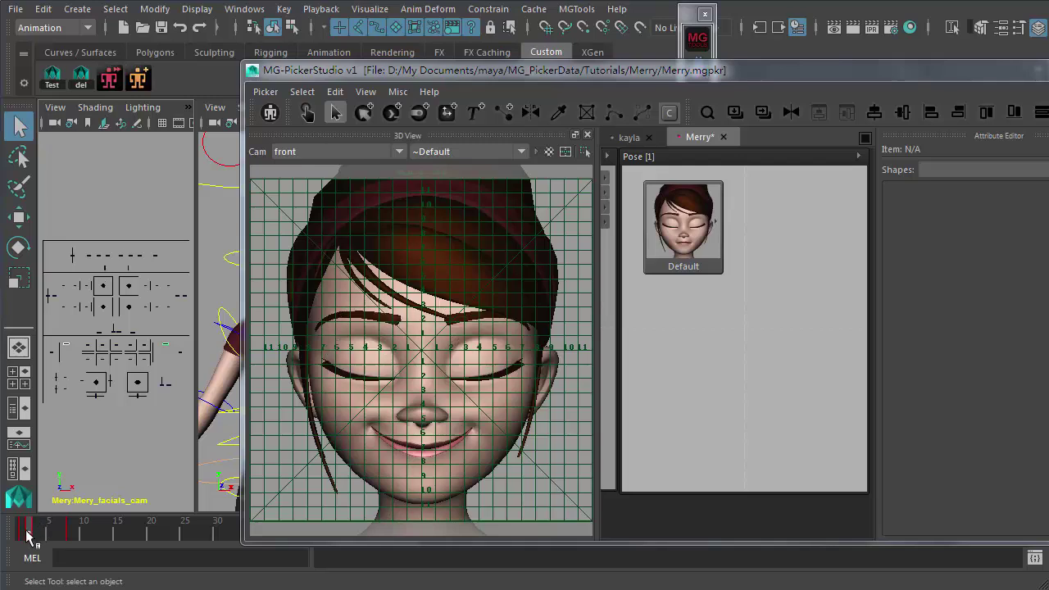
# - Review the Pose panel's options for adding a pose command button with an icon
pyautogui.rightClick(739, 206)
pyautogui.click(687, 353)
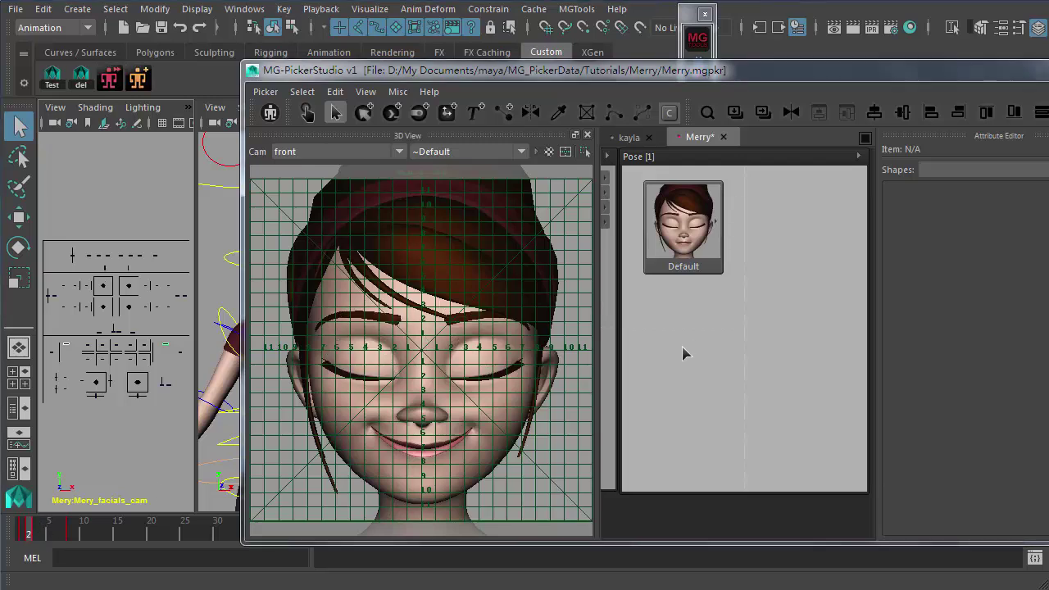
pyautogui.press('g')
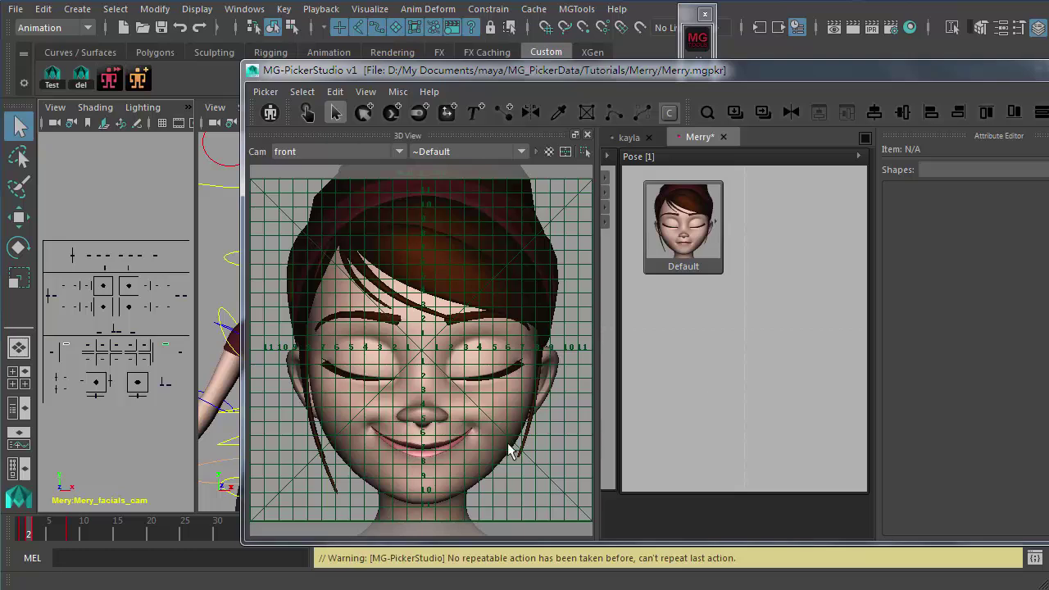
pyautogui.click(141, 333)
pyautogui.rightClick(662, 305)
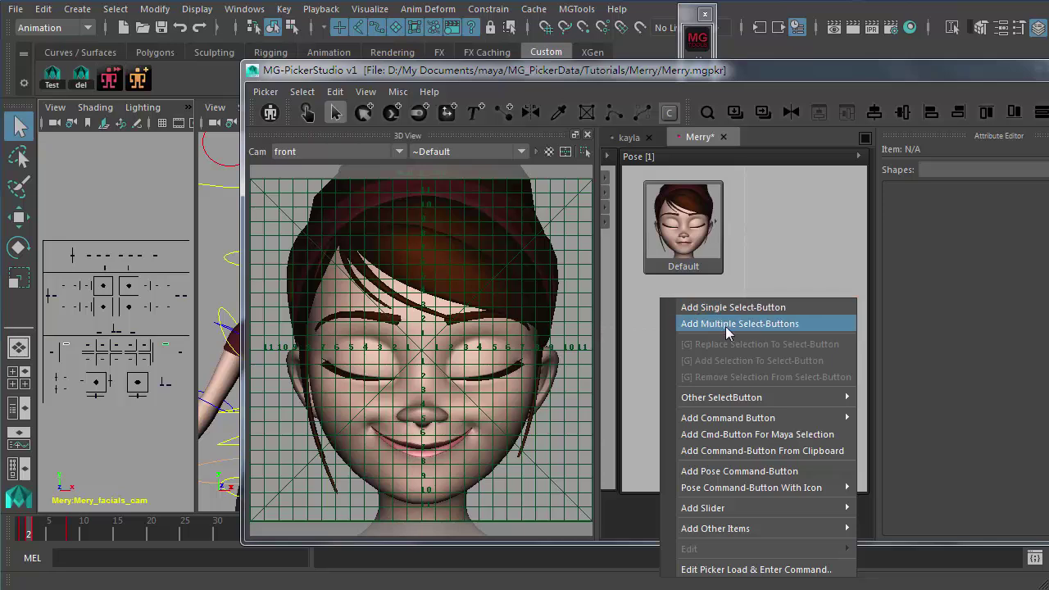
pyautogui.moveTo(712, 405)
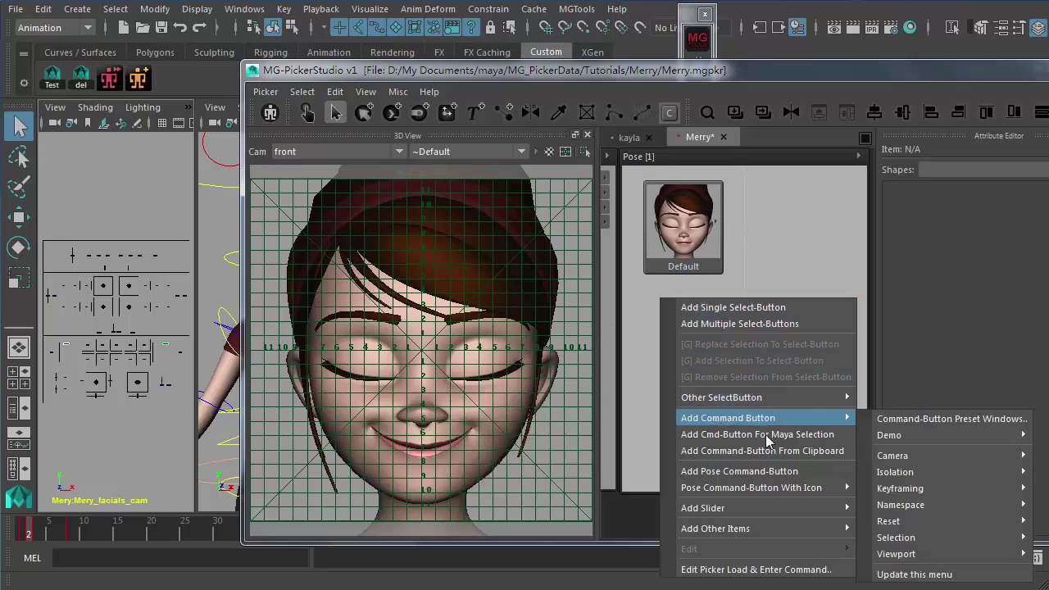
pyautogui.moveTo(739, 489)
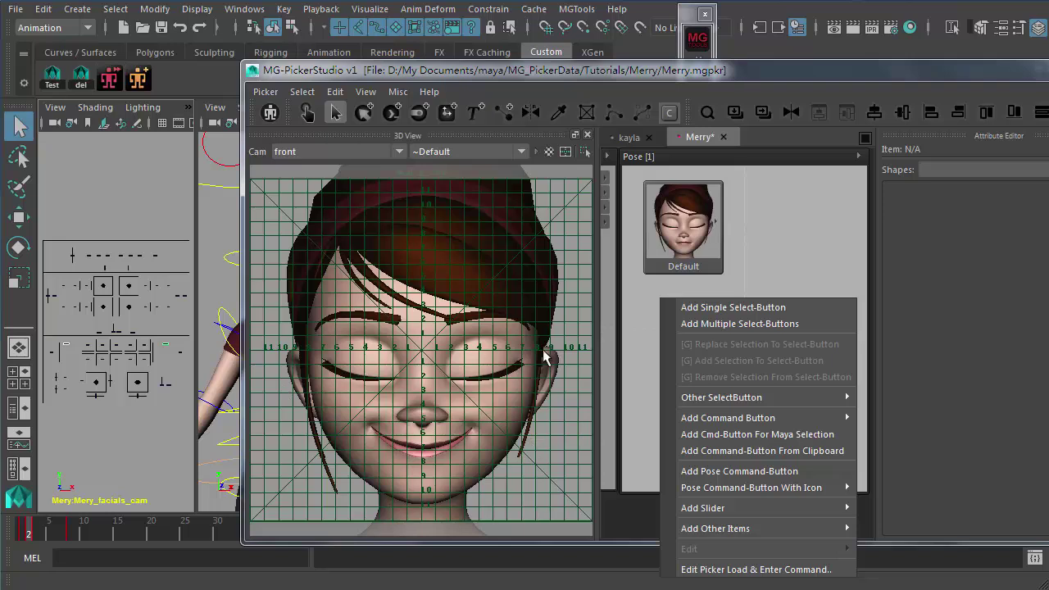
pyautogui.moveTo(663, 418)
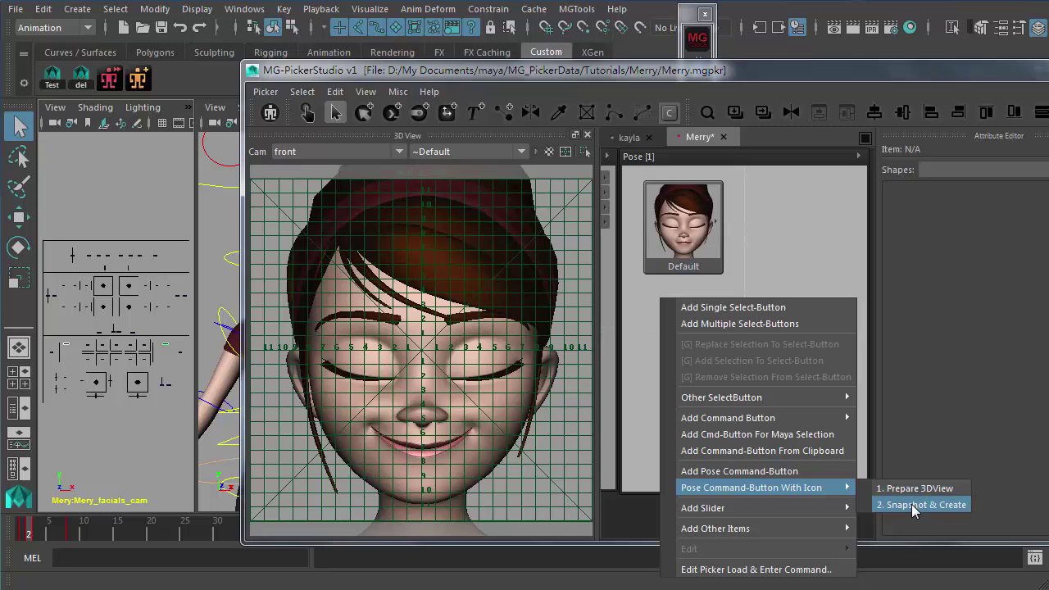
pyautogui.click(1000, 554)
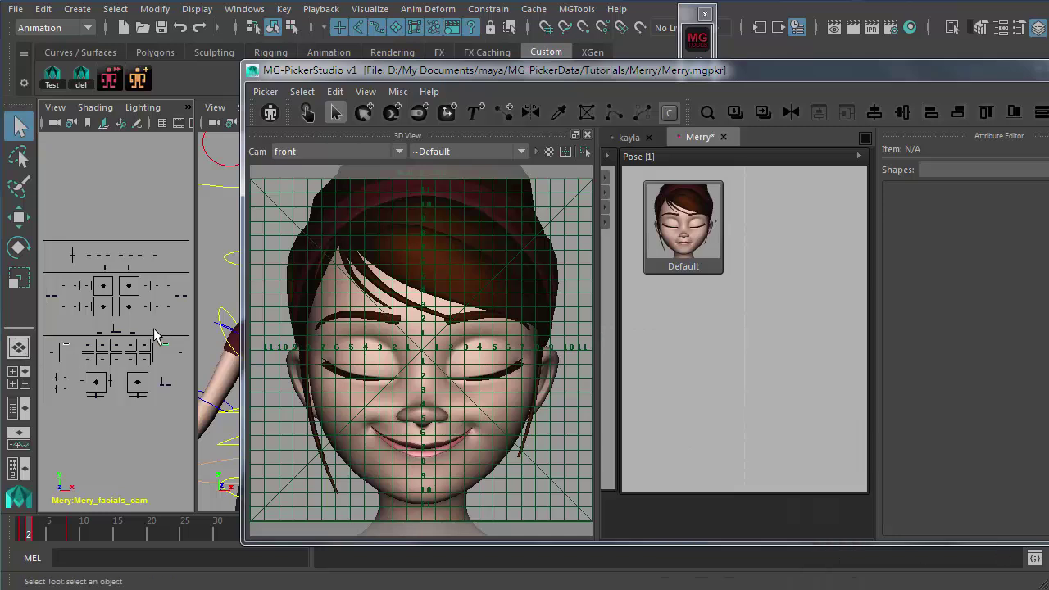
# - Create a pose command button with a snapshot icon named Smile just below the Default button
pyautogui.rightClick(643, 283)
pyautogui.moveTo(775, 489)
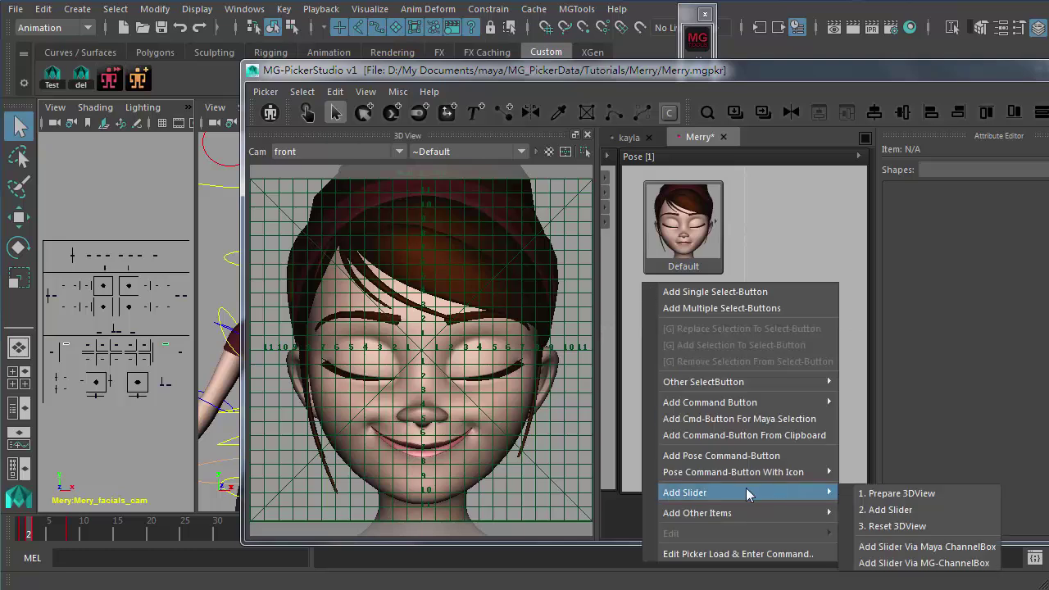
pyautogui.click(889, 490)
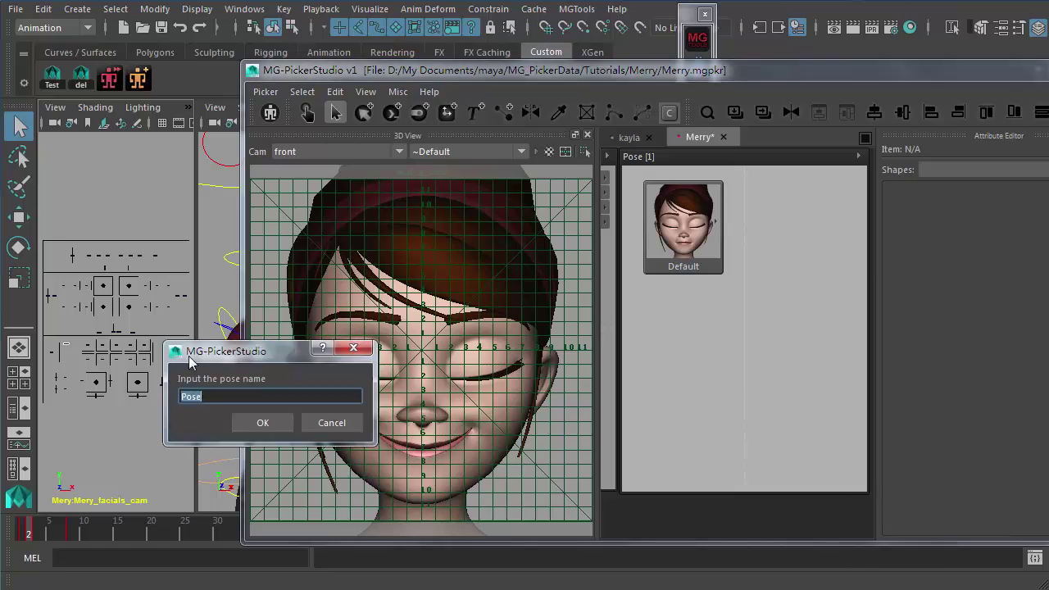
pyautogui.write('Smile')
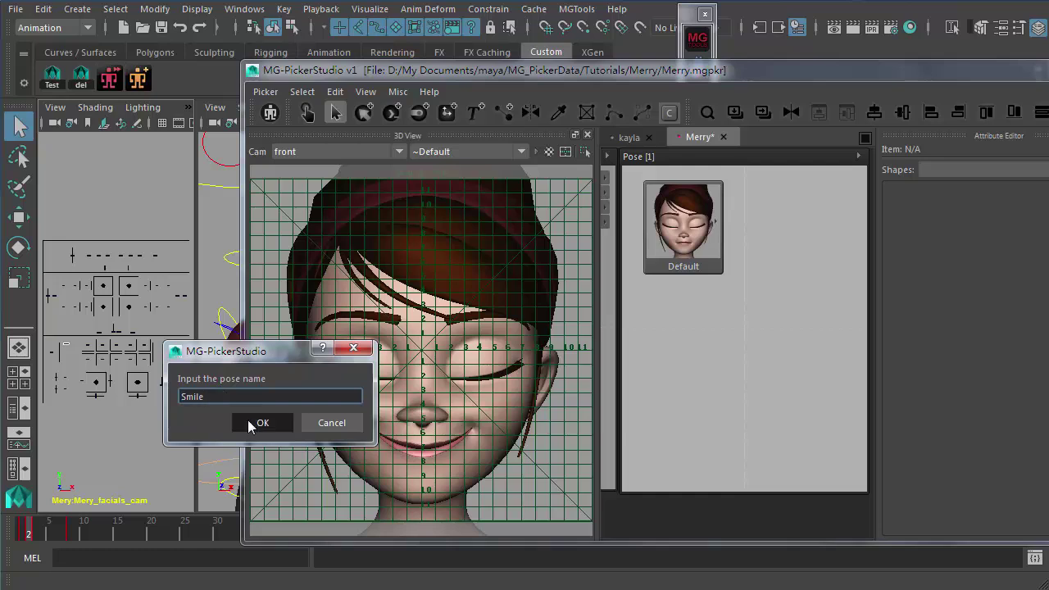
pyautogui.click(260, 422)
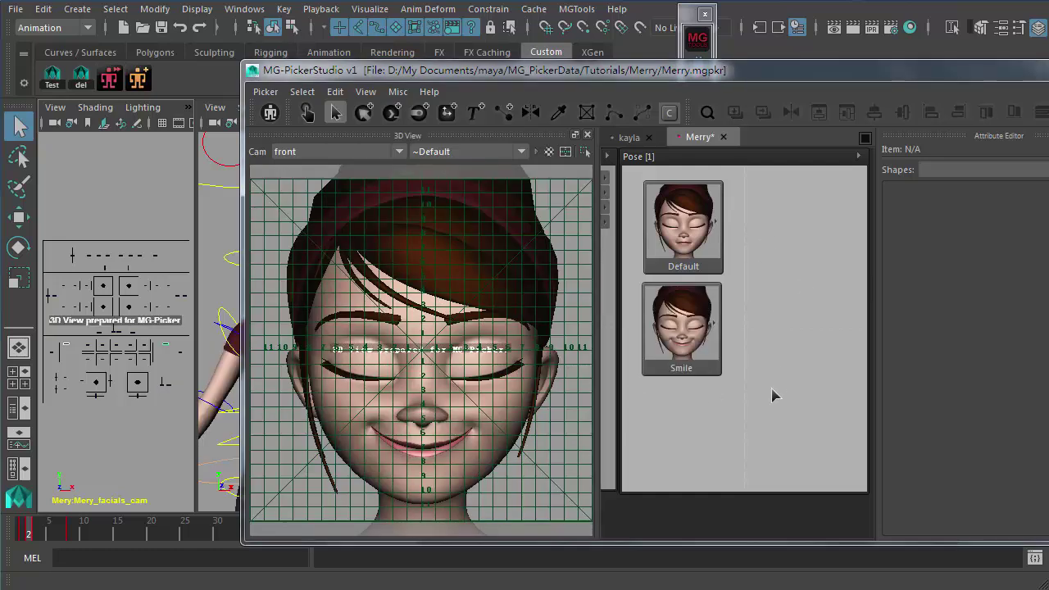
# - Compare Mery's facial expressions across frames 2, 3 and 4
pyautogui.click(39, 532)
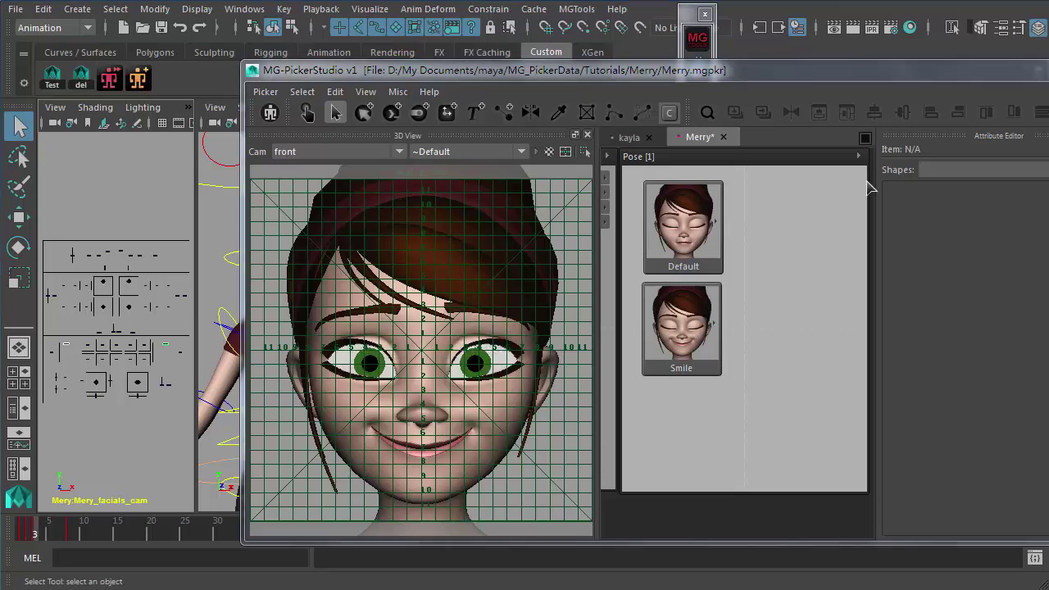
pyautogui.click(26, 534)
pyautogui.click(36, 534)
pyautogui.click(26, 534)
pyautogui.click(34, 534)
pyautogui.click(29, 534)
pyautogui.click(36, 536)
pyautogui.click(46, 537)
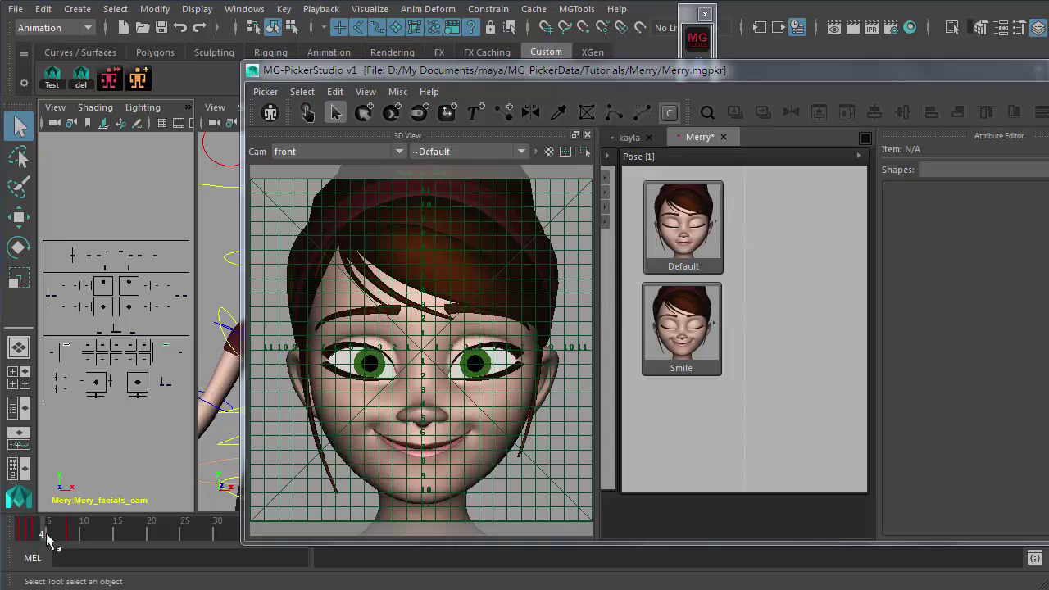
# - Select the brow and eye facial controls in the facial camera view with the timeline at frame 3
pyautogui.click(45, 251)
pyautogui.moveTo(44, 244); pyautogui.dragTo(188, 321)
pyautogui.click(35, 531)
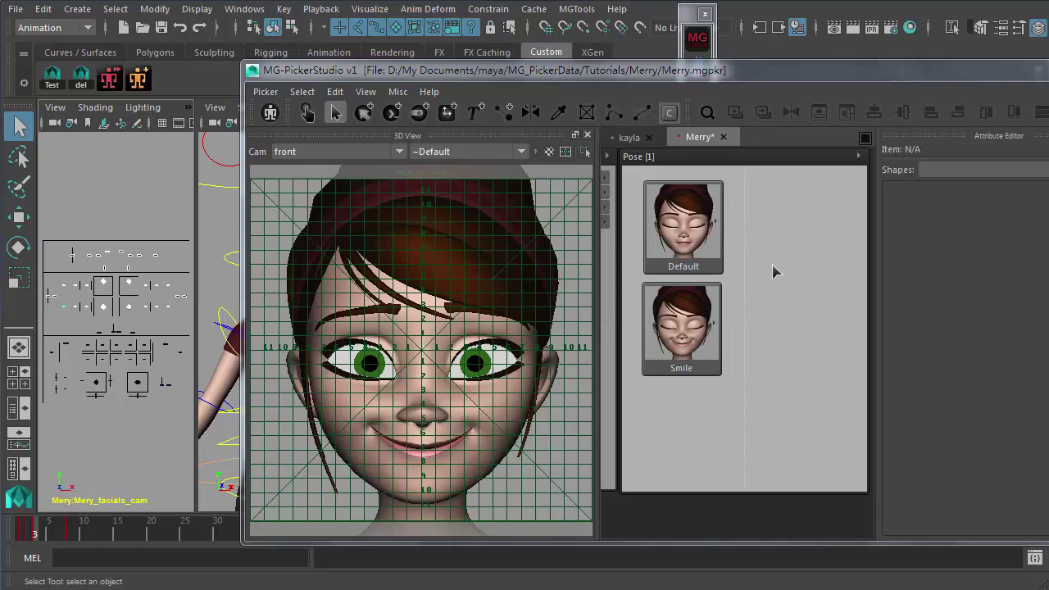
# - Create a pose command button with a snapshot icon named EyeOpen in the empty area beside the Default and Smile buttons
pyautogui.rightClick(746, 235)
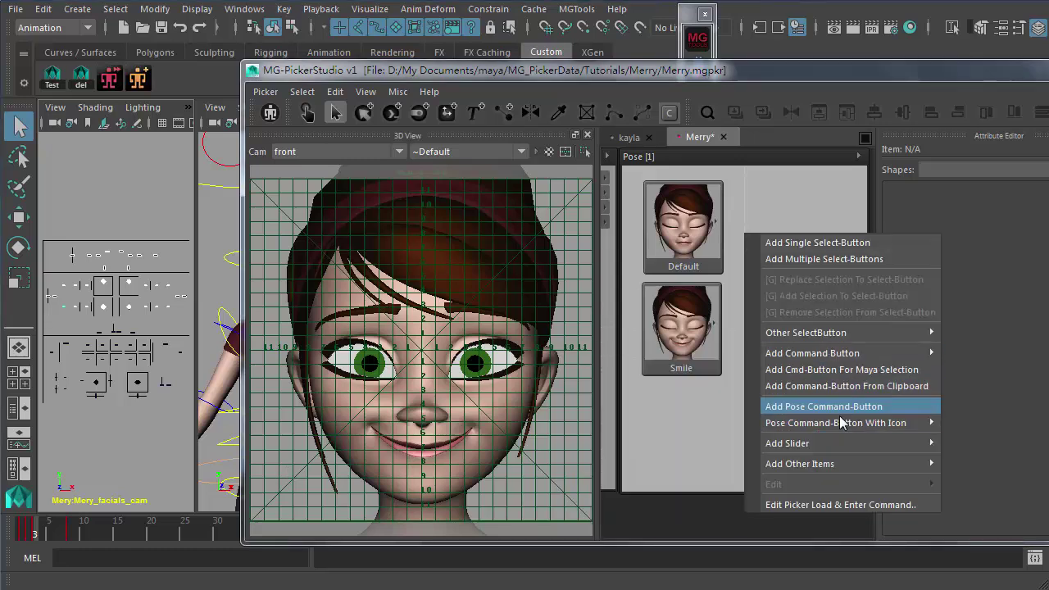
pyautogui.moveTo(852, 423)
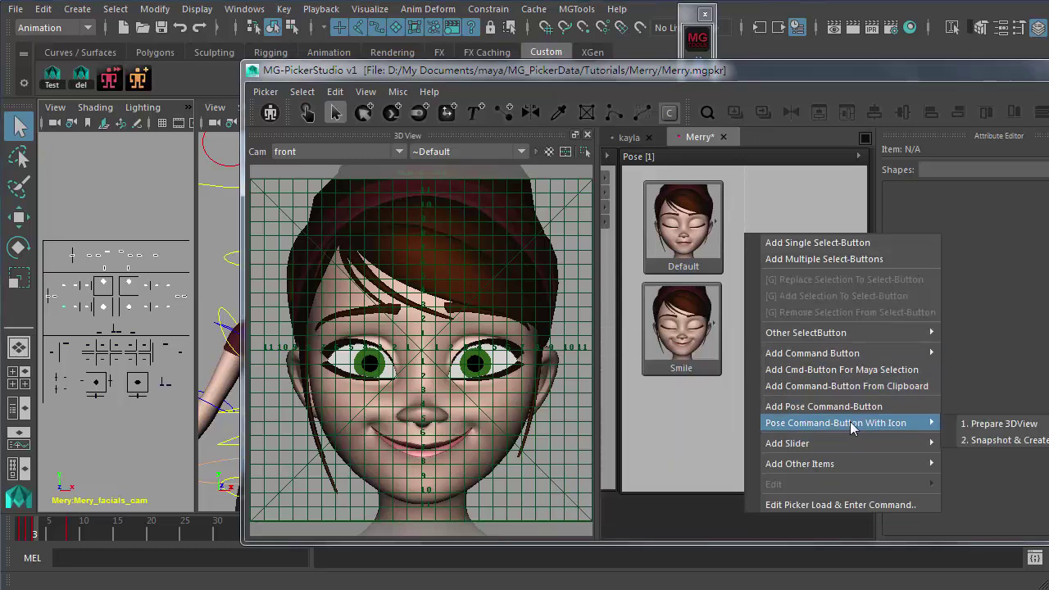
pyautogui.click(992, 441)
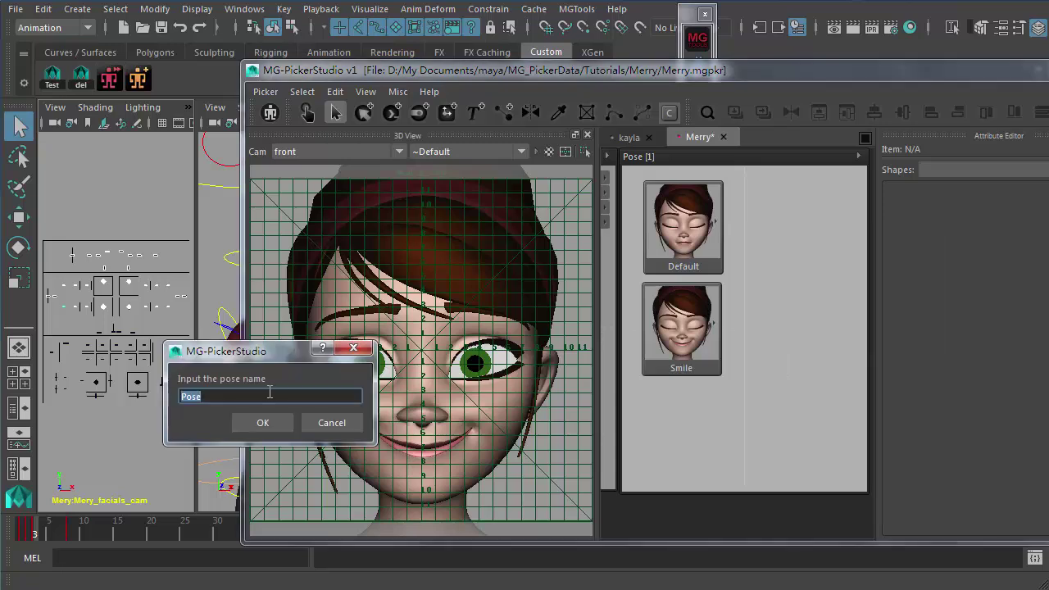
pyautogui.write('EyeOpen')
pyautogui.click(273, 423)
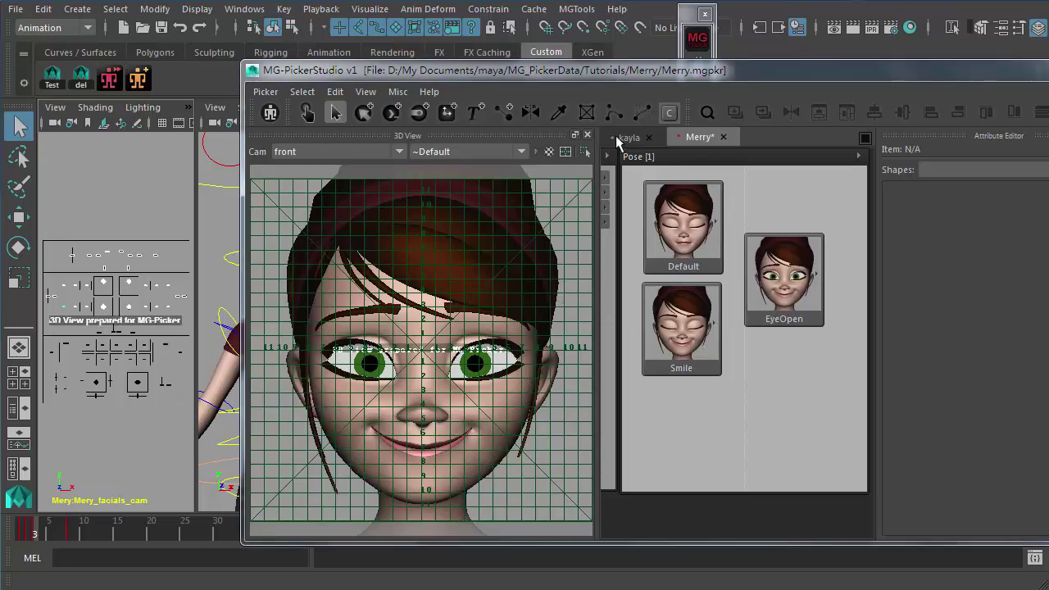
# - Return the timeline to frame 3 and close the picker's 3D View
pyautogui.click(51, 534)
pyautogui.moveTo(51, 534)
pyautogui.mouseDown()
pyautogui.moveTo(21, 534)
pyautogui.moveTo(35, 534)
pyautogui.mouseUp()
pyautogui.click(587, 141)
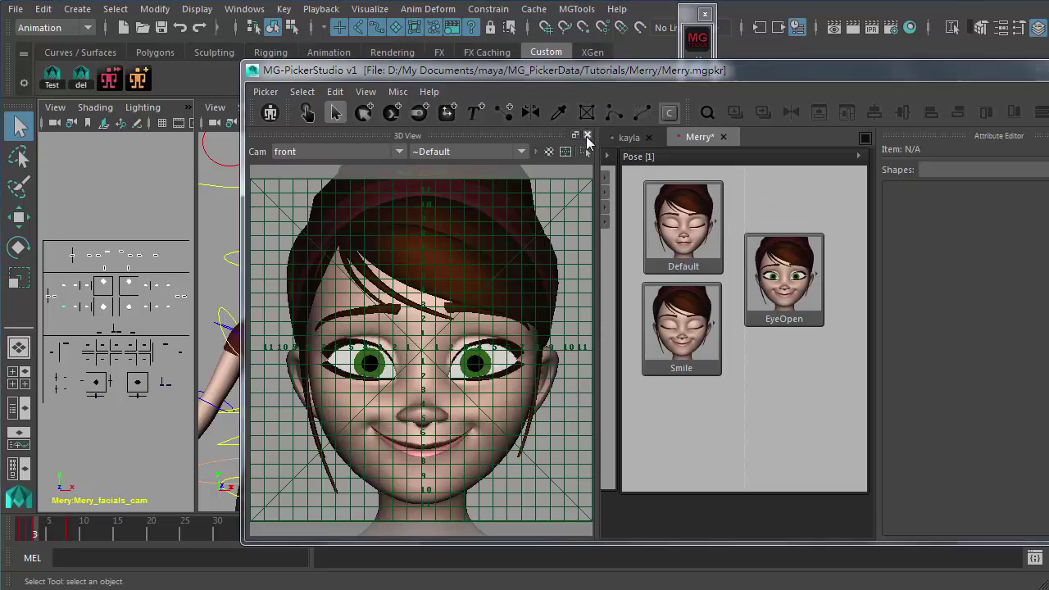
pyautogui.click(587, 137)
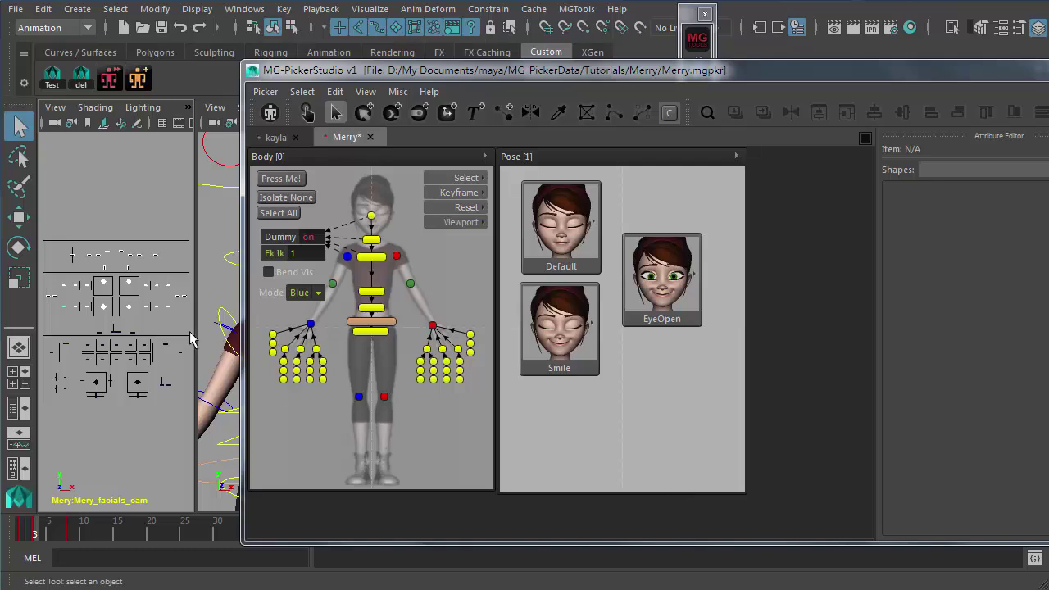
# - Arrange the Default, Smile and EyeOpen pose buttons in an evenly spaced row along the upper edge of the Pose panel
pyautogui.moveTo(564, 238); pyautogui.dragTo(543, 224)
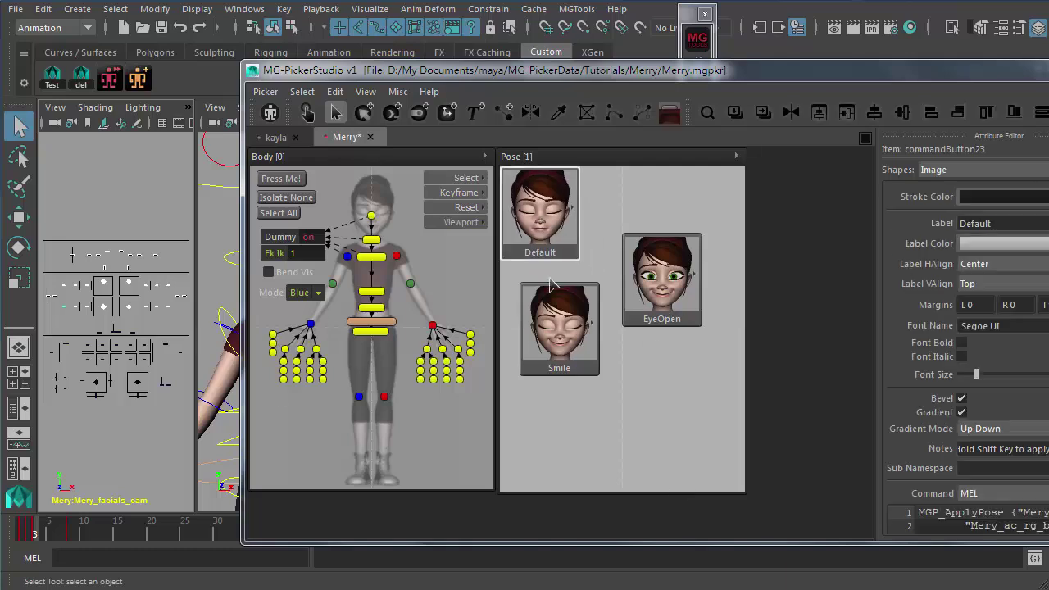
pyautogui.moveTo(565, 323); pyautogui.dragTo(627, 200)
pyautogui.moveTo(673, 305); pyautogui.dragTo(713, 241)
pyautogui.click(693, 337)
pyautogui.moveTo(707, 326); pyautogui.dragTo(556, 215)
pyautogui.moveTo(968, 83); pyautogui.dragTo(796, 83)
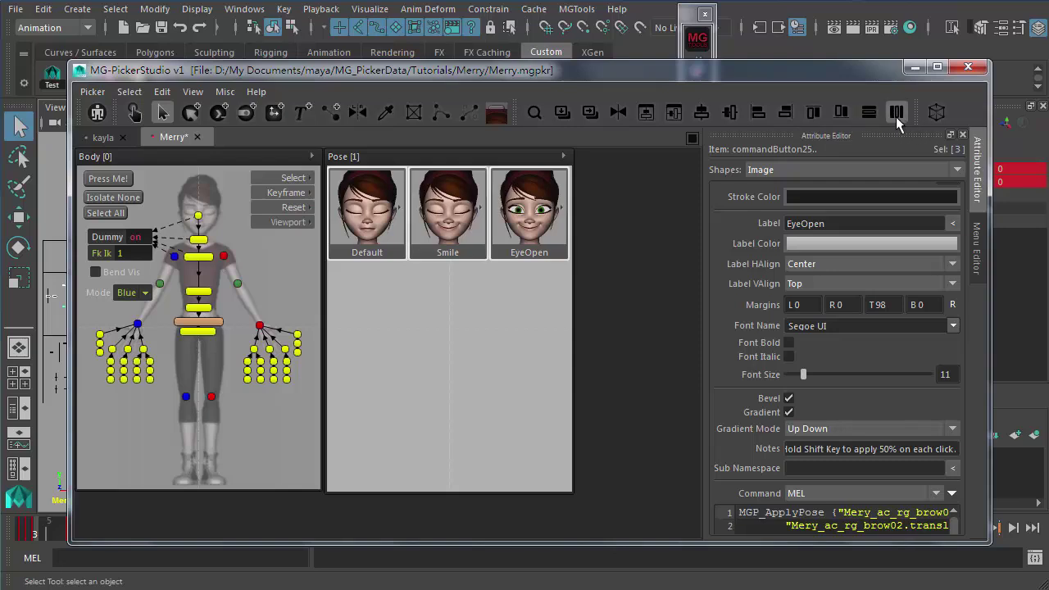
pyautogui.click(565, 426)
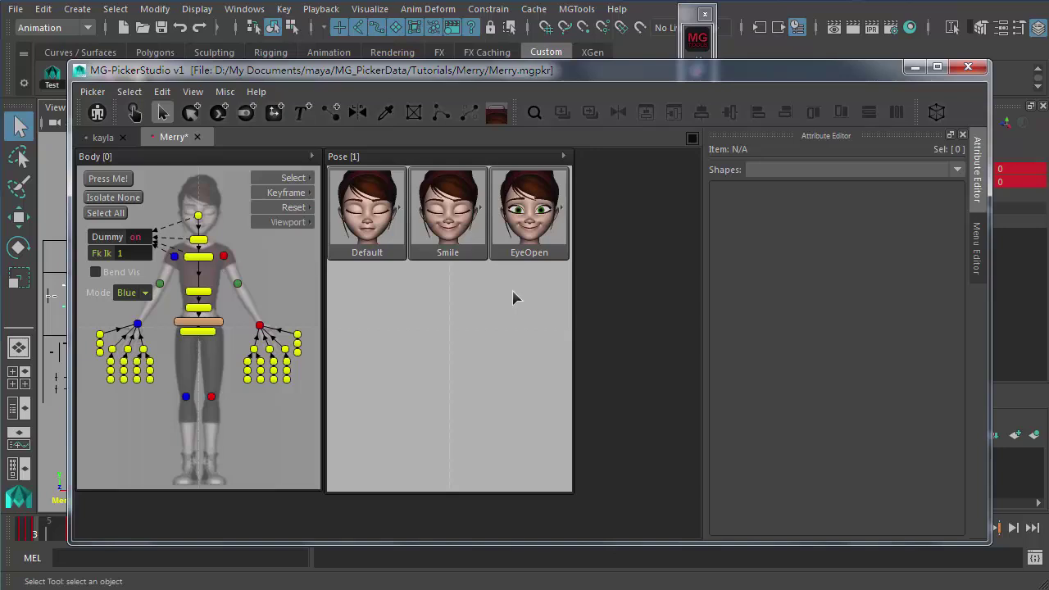
pyautogui.moveTo(541, 305); pyautogui.dragTo(387, 232)
pyautogui.click(393, 310)
# - Select the Default pose button and examine how the default poses are coloured in the kayla picker
pyautogui.moveTo(484, 72); pyautogui.dragTo(518, 78)
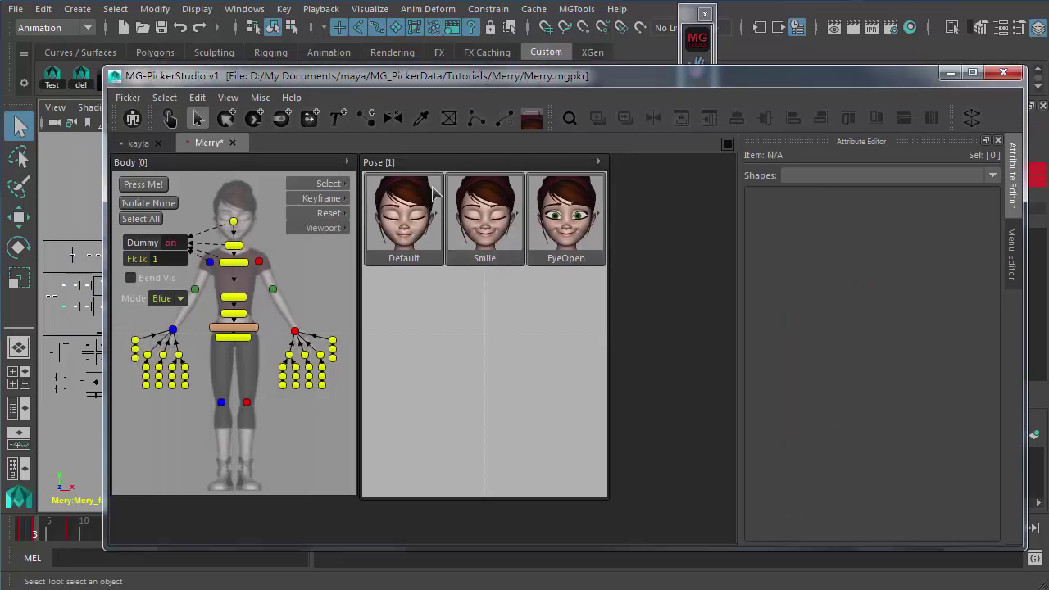
pyautogui.click(407, 228)
pyautogui.click(138, 142)
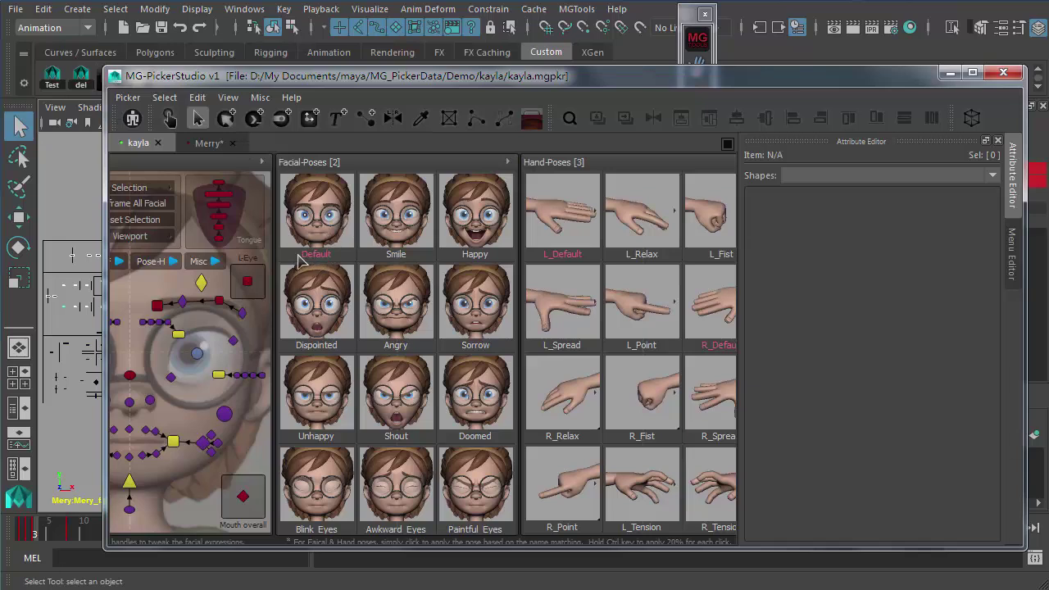
pyautogui.click(207, 143)
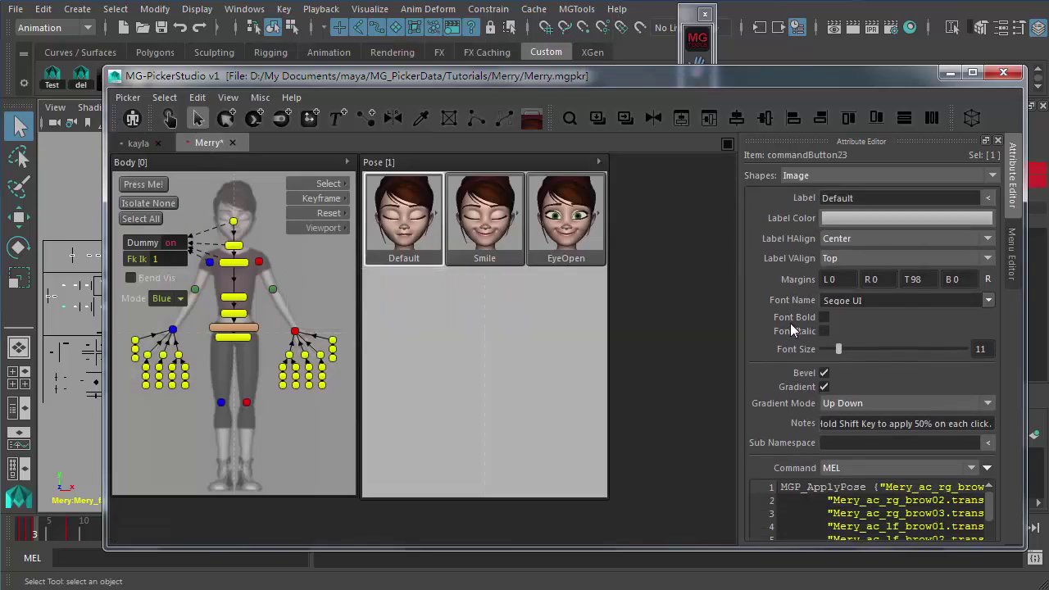
# - Set the fill color of Merry's Default pose button to pink
pyautogui.scroll(6, 778, 312)
pyautogui.scroll(-3, 826, 221)
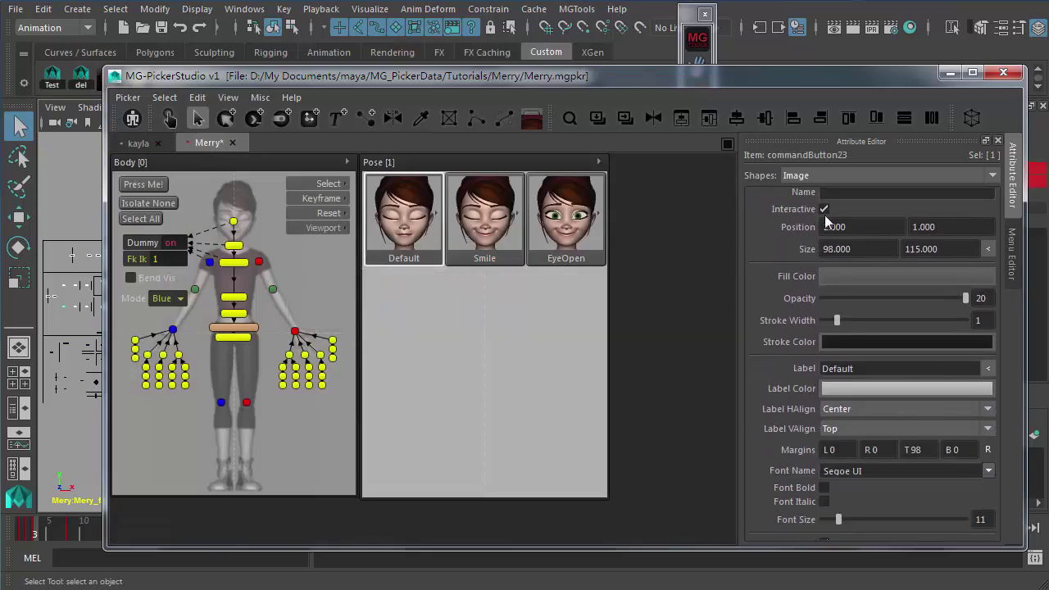
pyautogui.scroll(4, 831, 276)
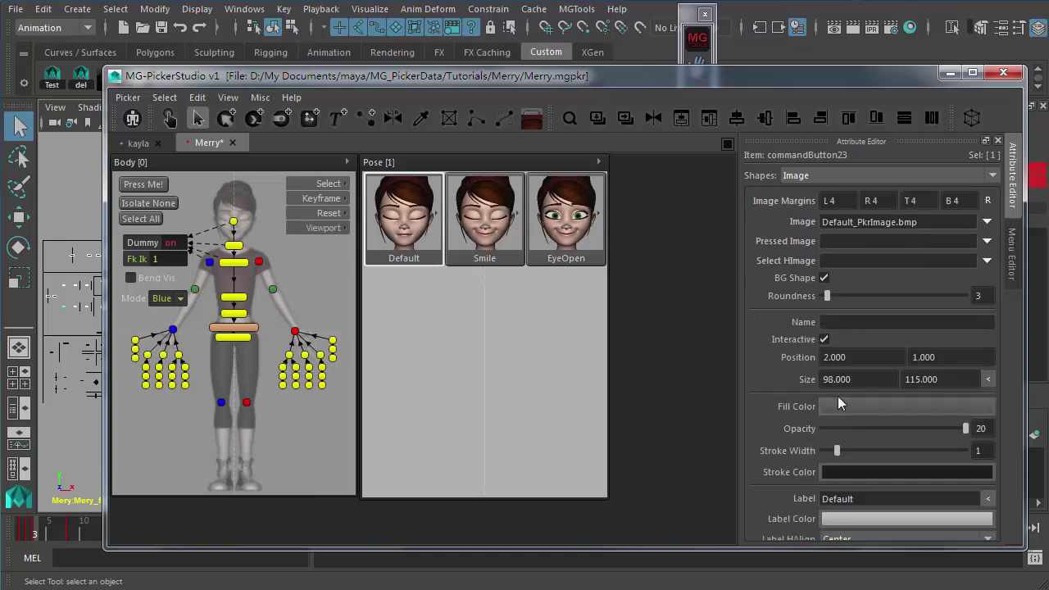
pyautogui.click(860, 405)
pyautogui.click(946, 480)
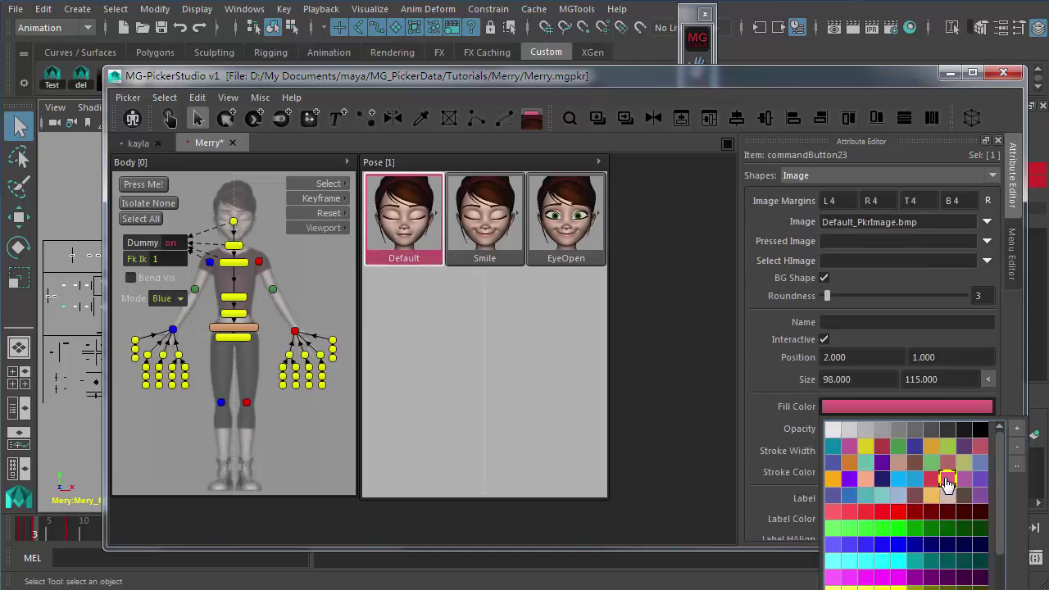
pyautogui.click(504, 359)
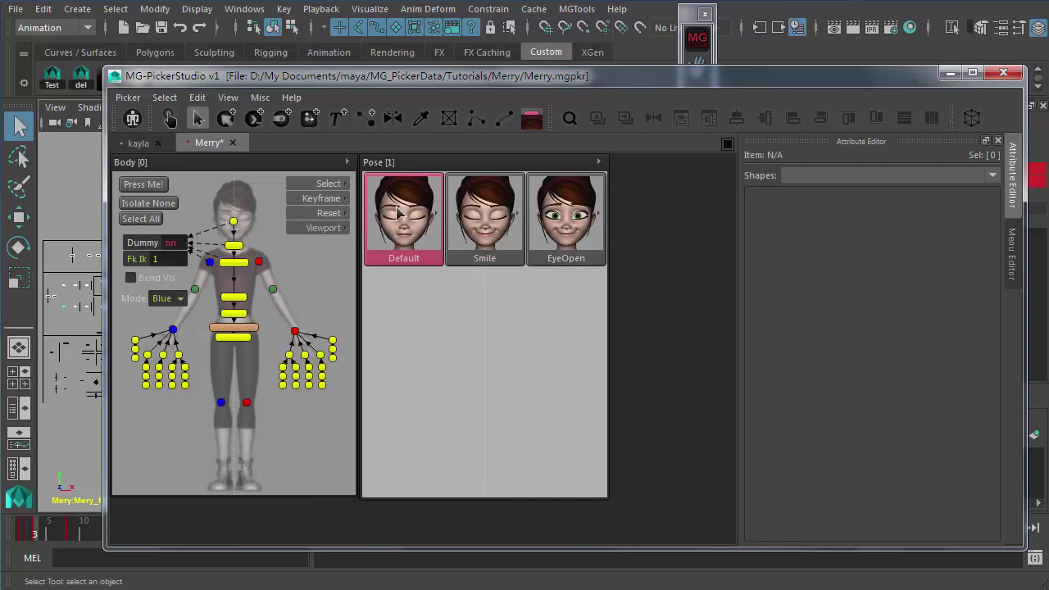
# - Move the picker aside to view Mery's face in the viewport, and return the picker to item editing
pyautogui.moveTo(518, 75); pyautogui.dragTo(626, 76)
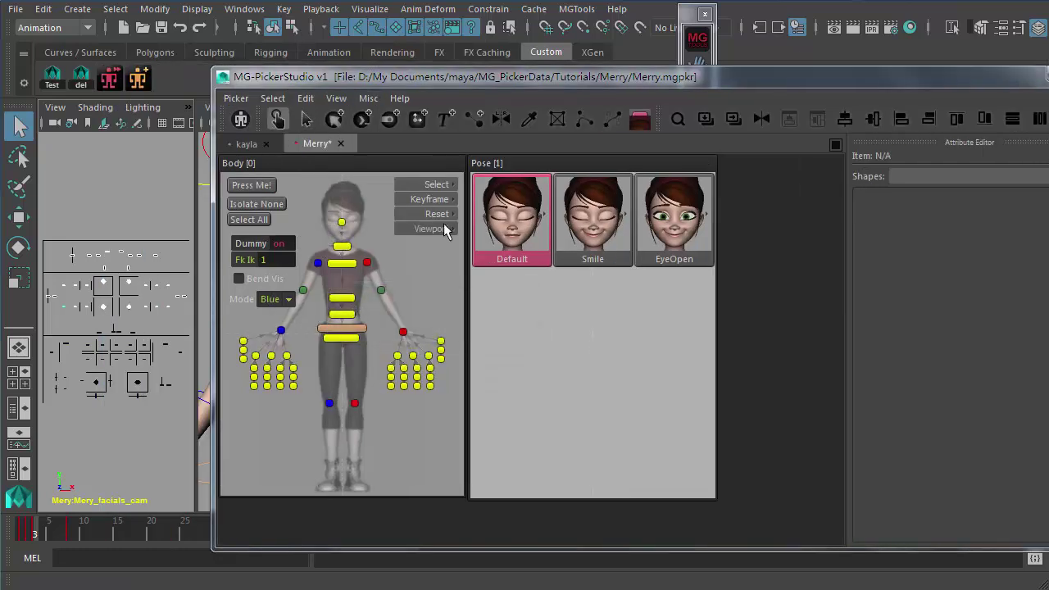
pyautogui.moveTo(385, 76); pyautogui.dragTo(571, 84)
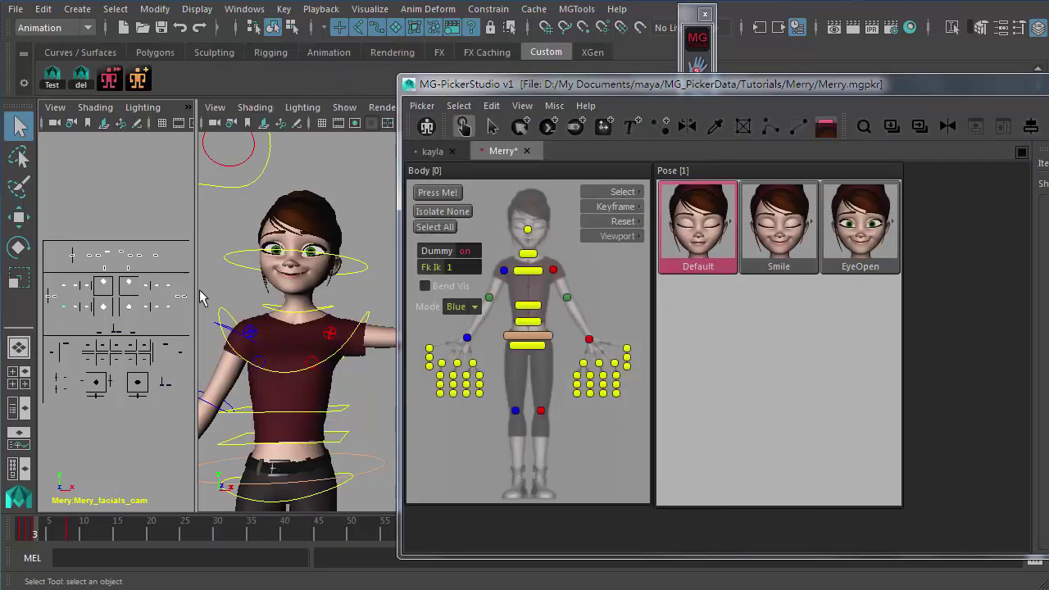
pyautogui.scroll(2, 302, 263)
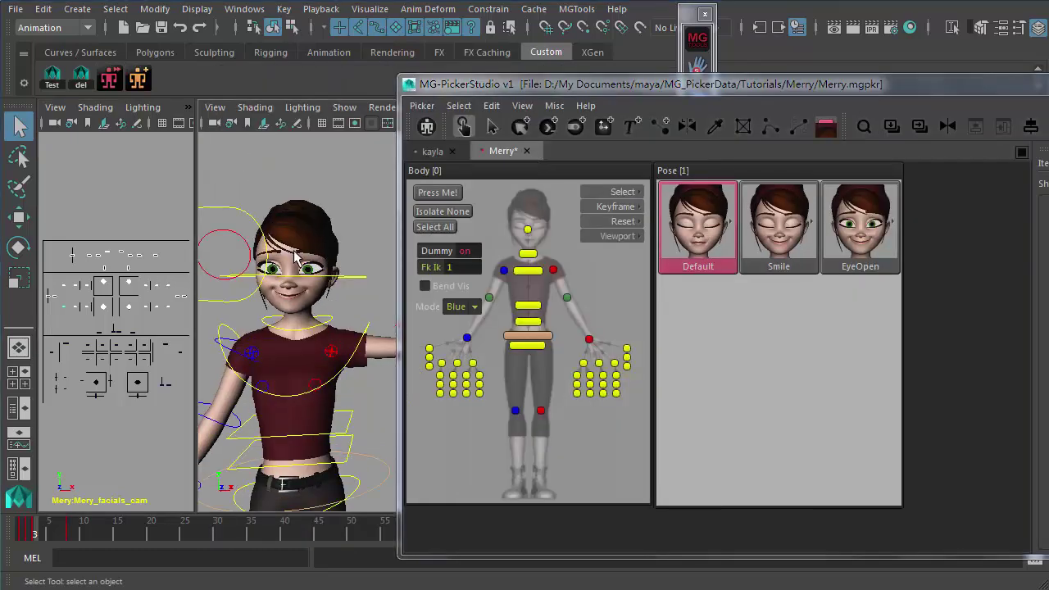
pyautogui.scroll(1, 296, 256)
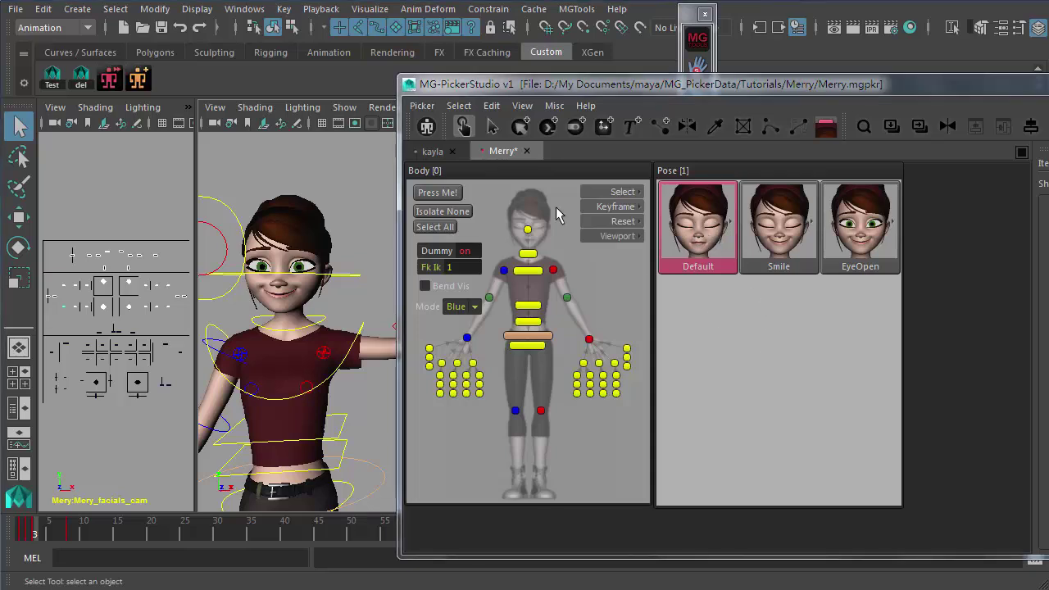
pyautogui.click(492, 125)
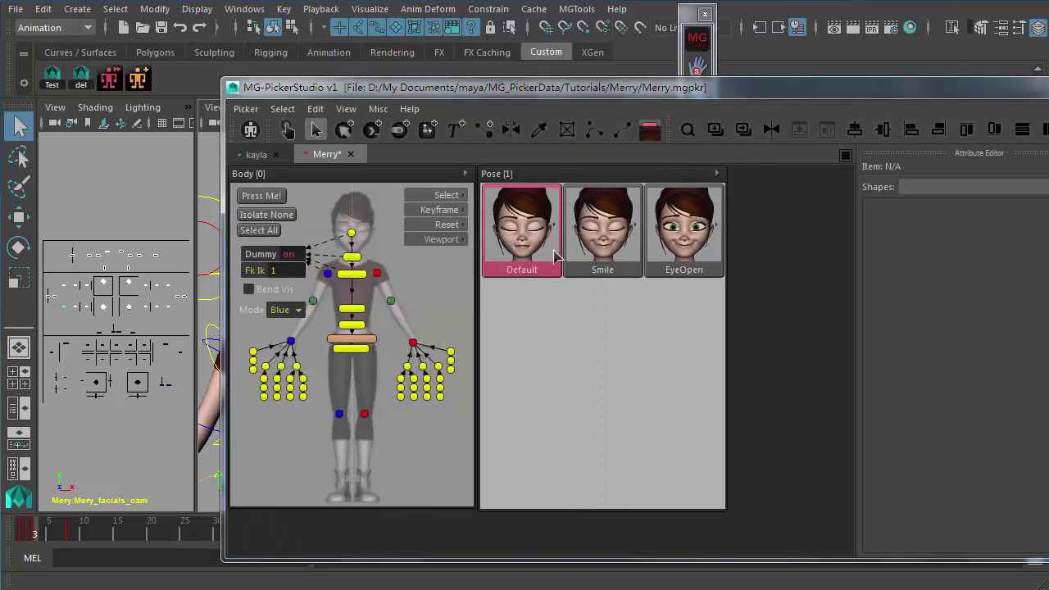
# - Examine the image, position, size and label attributes of the Smile and EyeOpen pose buttons
pyautogui.moveTo(508, 305); pyautogui.dragTo(717, 229)
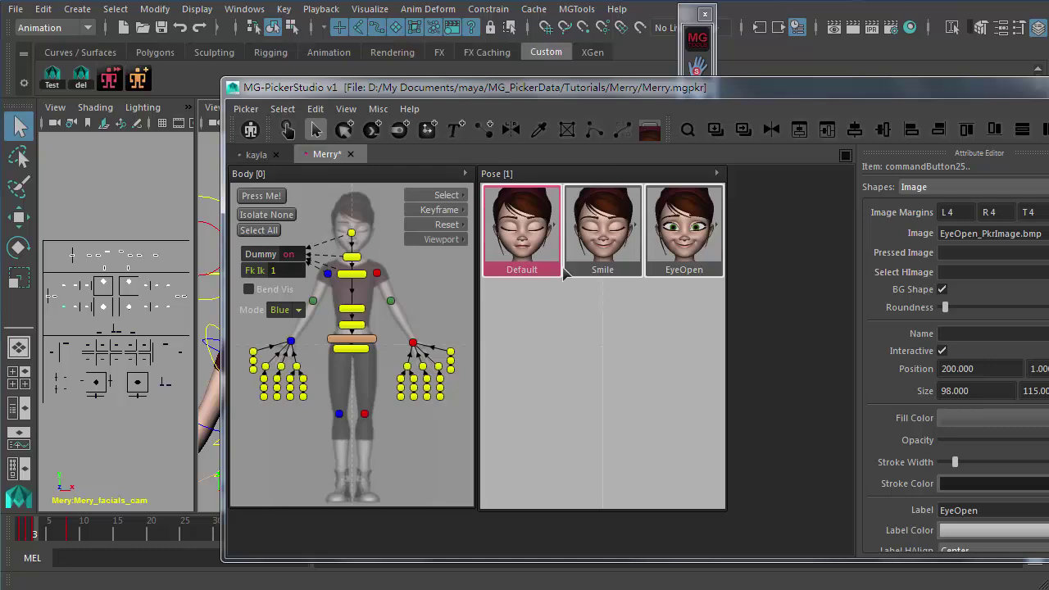
pyautogui.click(571, 340)
pyautogui.click(598, 254)
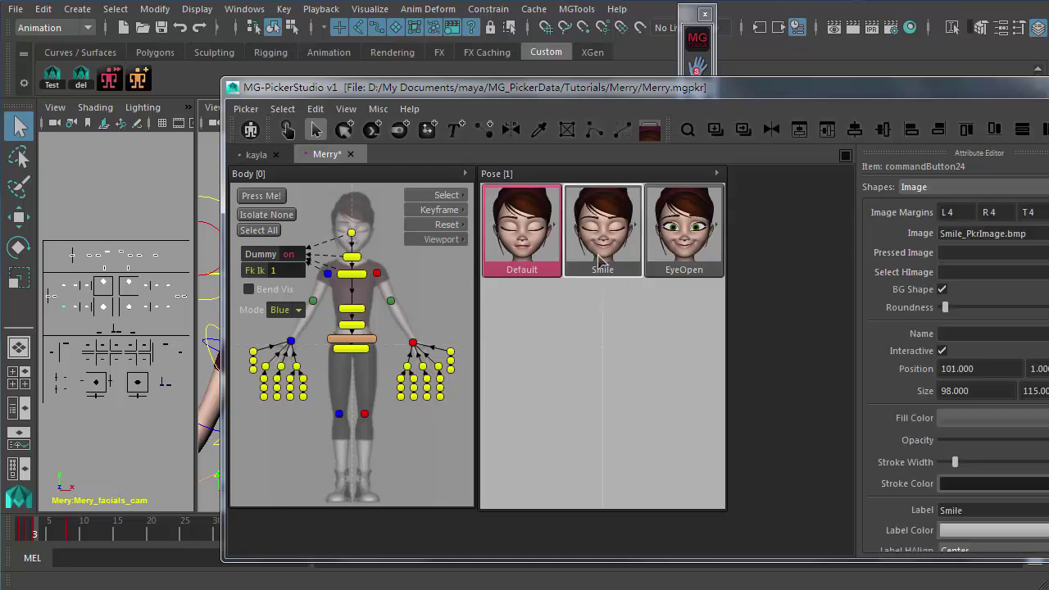
pyautogui.click(601, 304)
pyautogui.click(596, 274)
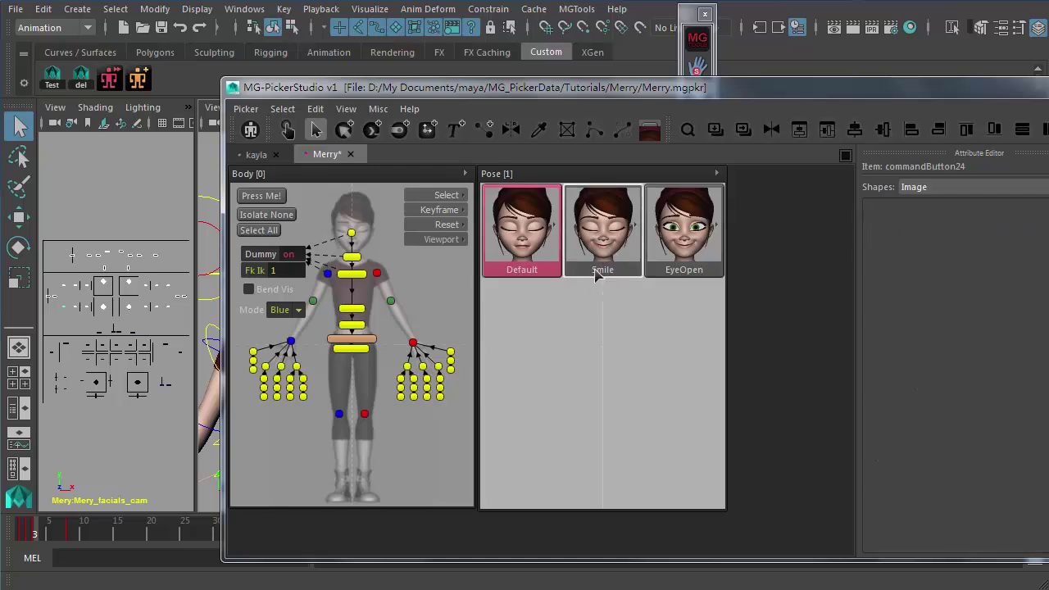
pyautogui.scroll(-1, 904, 237)
pyautogui.scroll(1, 904, 237)
pyautogui.moveTo(851, 89); pyautogui.dragTo(696, 81)
pyautogui.scroll(-3, 755, 364)
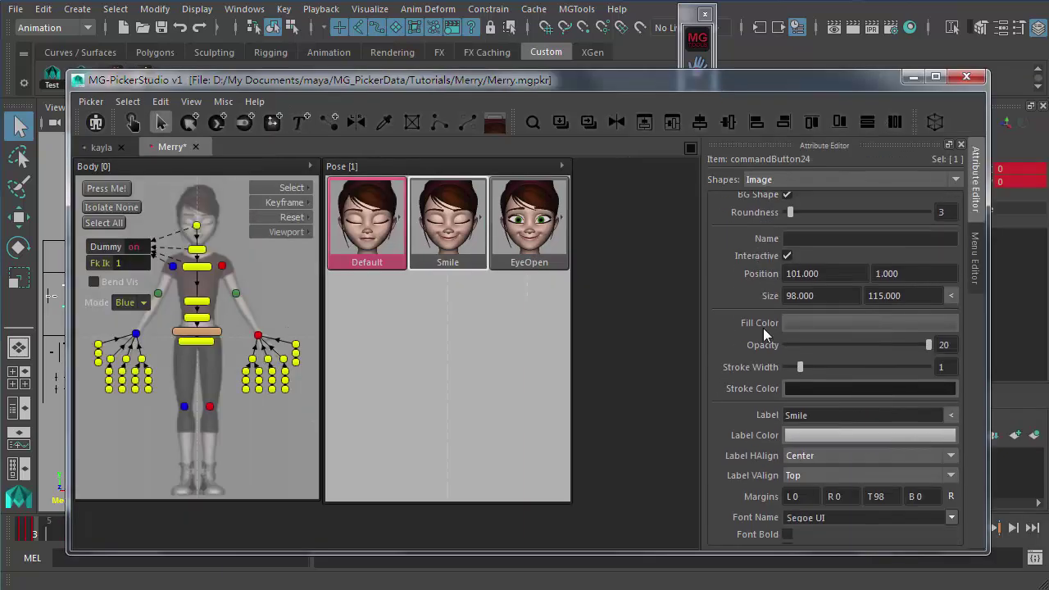
pyautogui.click(533, 351)
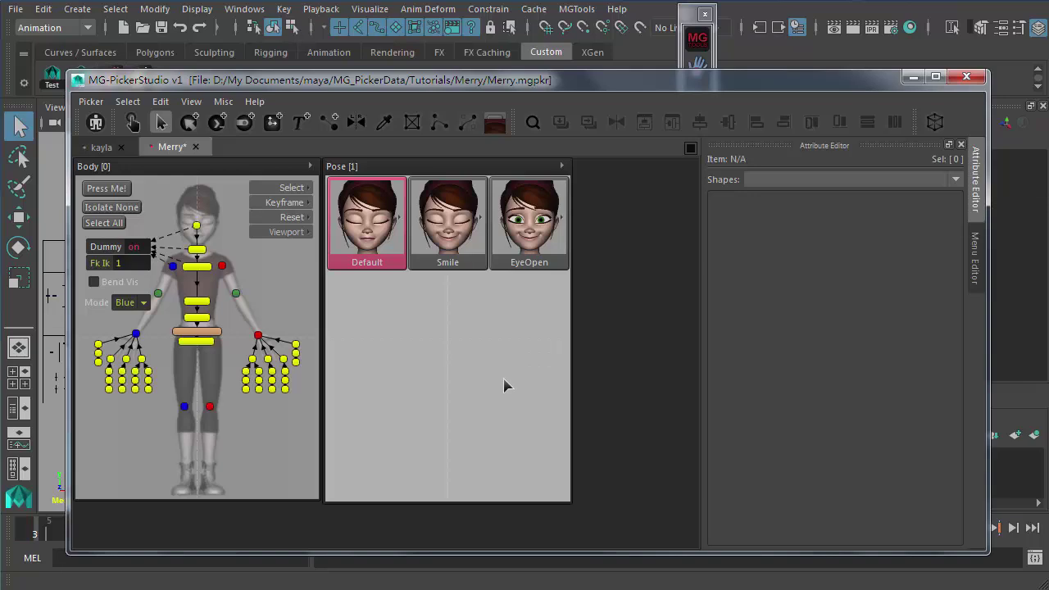
# - Examine the Default pose button's width and height in its attributes
pyautogui.click(367, 200)
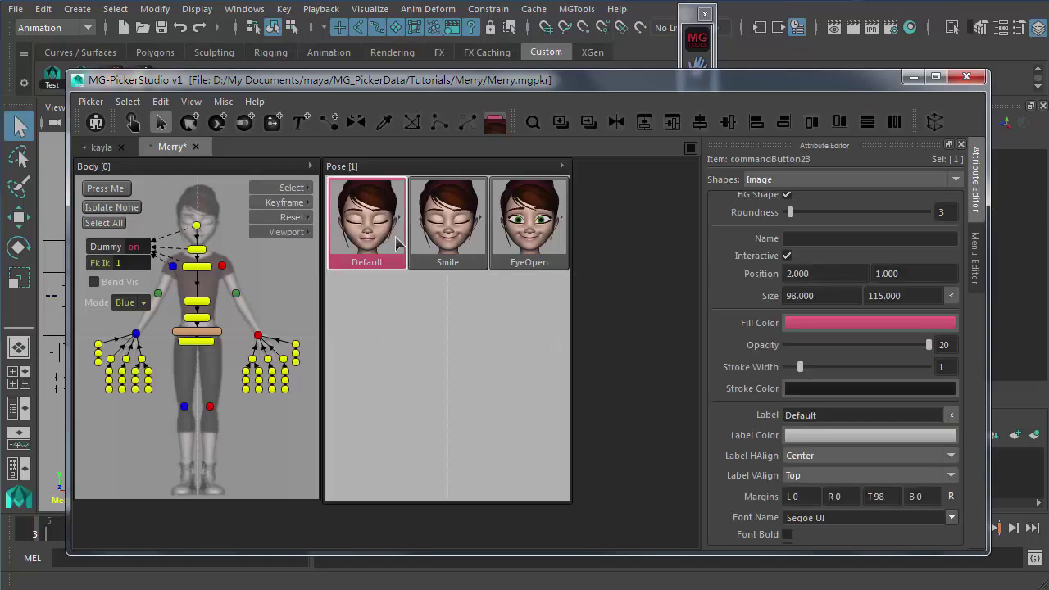
pyautogui.scroll(1, 748, 279)
pyautogui.click(775, 311)
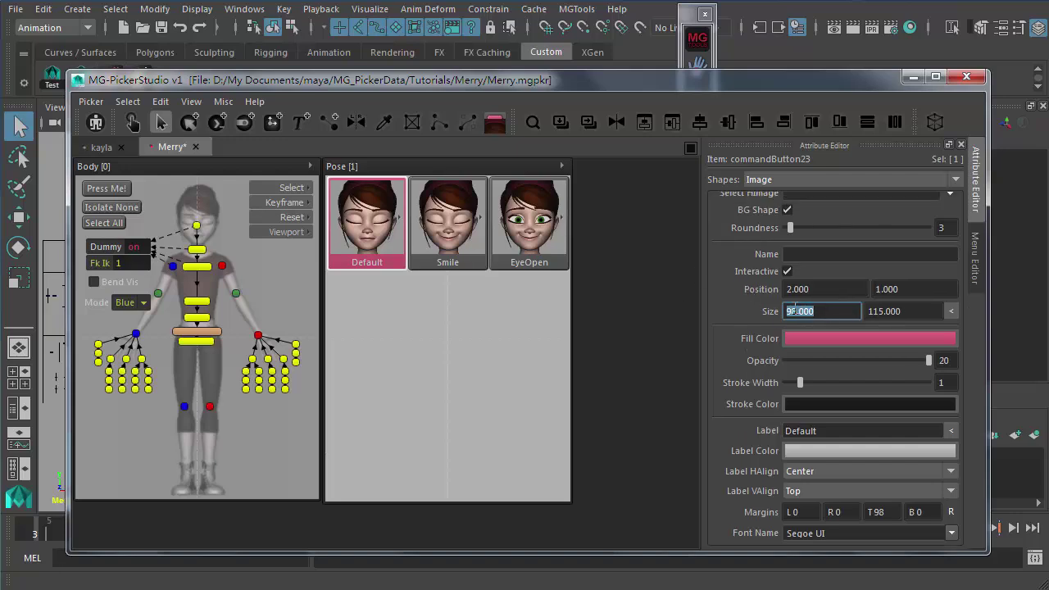
pyautogui.click(884, 311)
pyautogui.moveTo(869, 312); pyautogui.dragTo(876, 311)
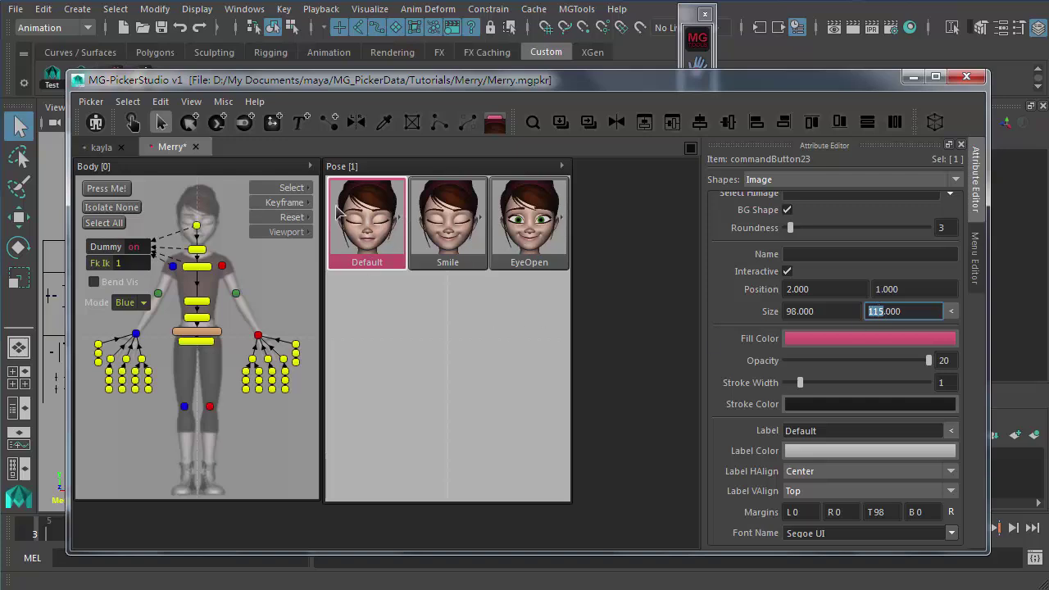
# - Open the Designer Mode preferences and compare the Pose Button Image Size with the Default button's size
pyautogui.click(223, 102)
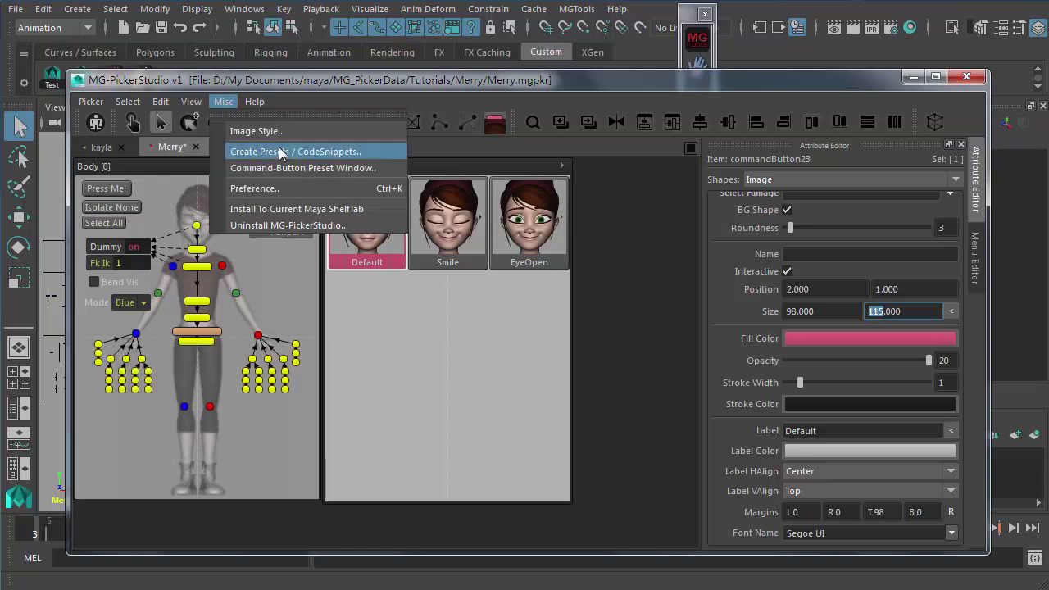
pyautogui.click(250, 189)
pyautogui.moveTo(285, 222); pyautogui.dragTo(397, 215)
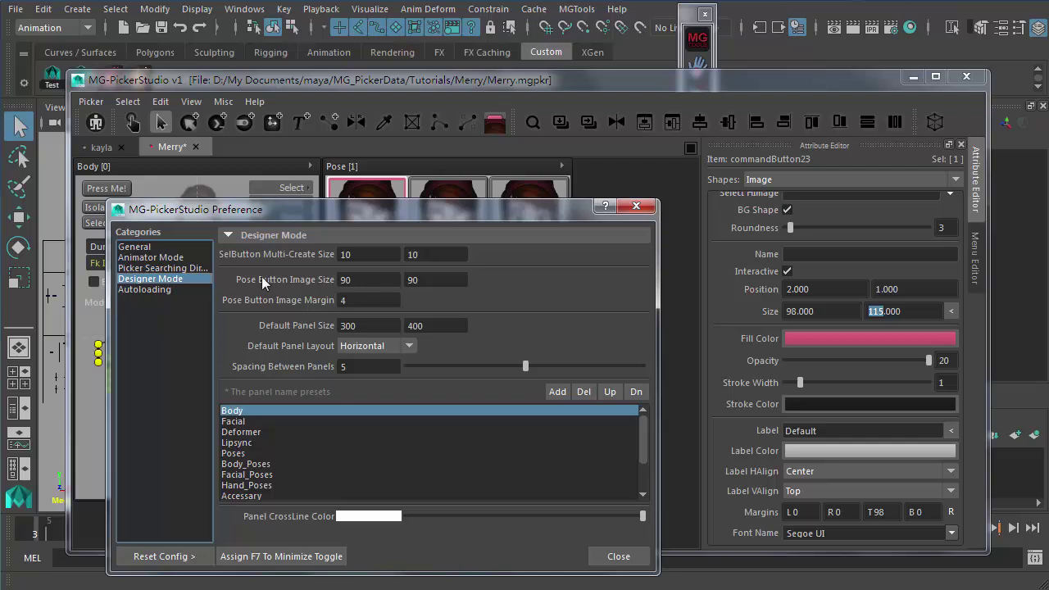
pyautogui.click(405, 280)
pyautogui.doubleClick(406, 281)
pyautogui.moveTo(408, 217); pyautogui.dragTo(455, 316)
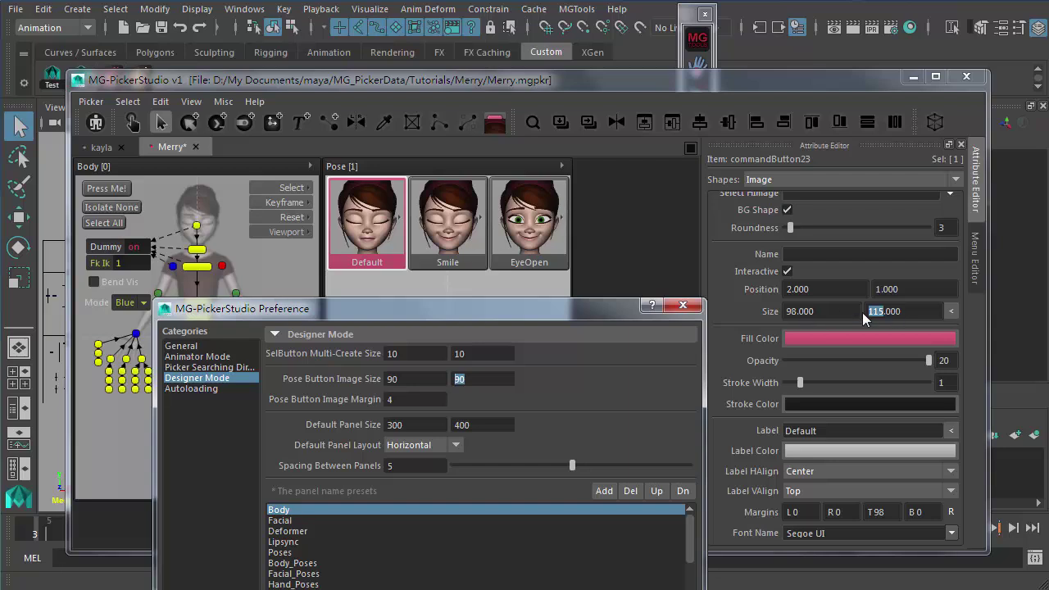
pyautogui.hotkey('shift', 'Tab')
pyautogui.moveTo(439, 315); pyautogui.dragTo(418, 299)
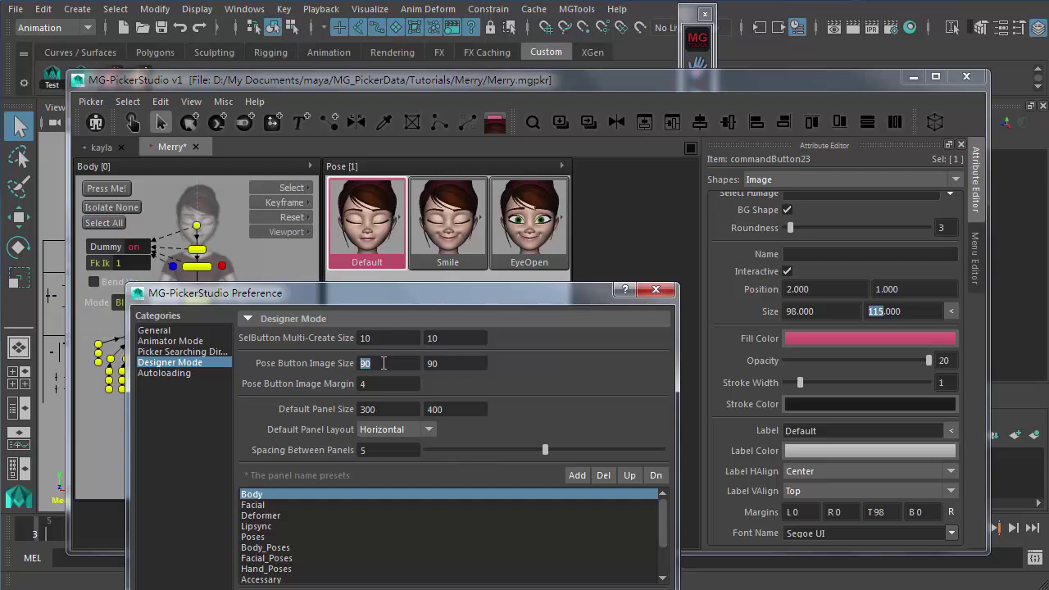
# - Check the Pose Button Image Margin setting and close the preferences
pyautogui.press('Tab')
pyautogui.press('Tab')
pyautogui.click(372, 389)
pyautogui.click(656, 290)
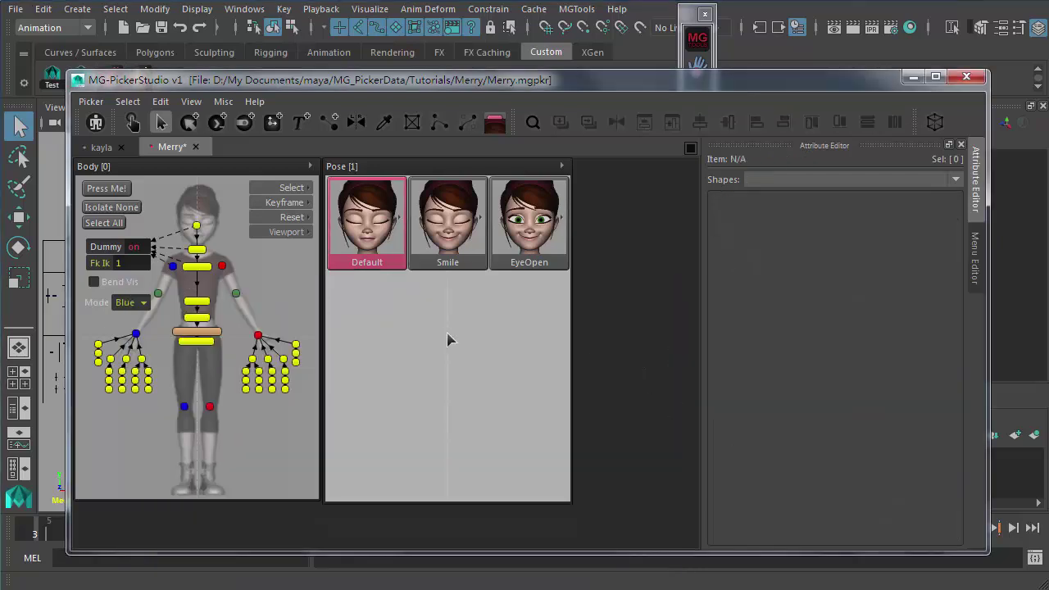
# - Look over the facial and hand pose buttons in the kayla picker, and return to the Merry picker
pyautogui.click(95, 146)
pyautogui.hscroll(3, 479, 283)
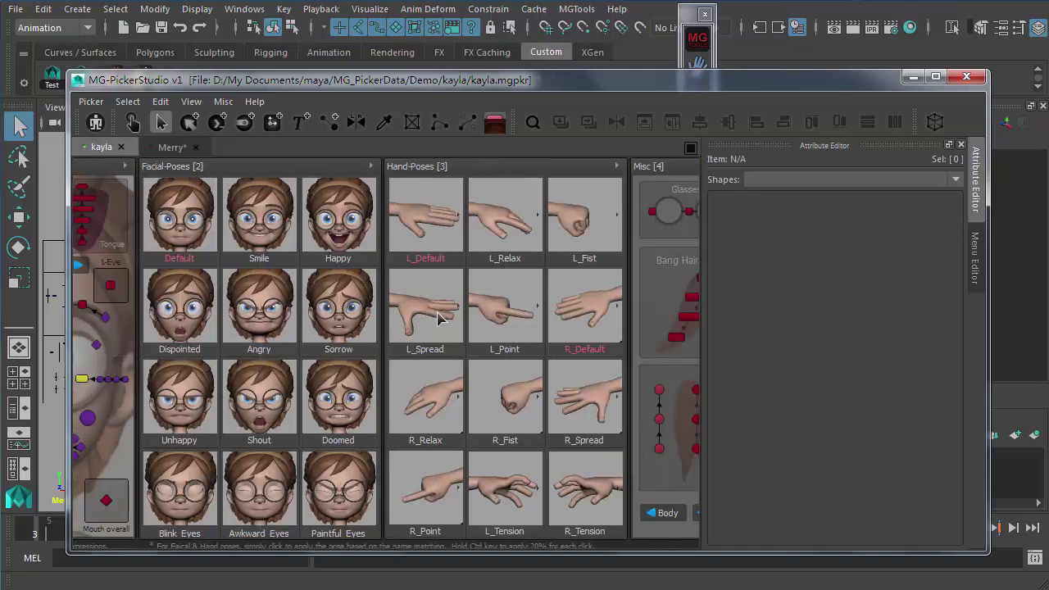
pyautogui.click(168, 148)
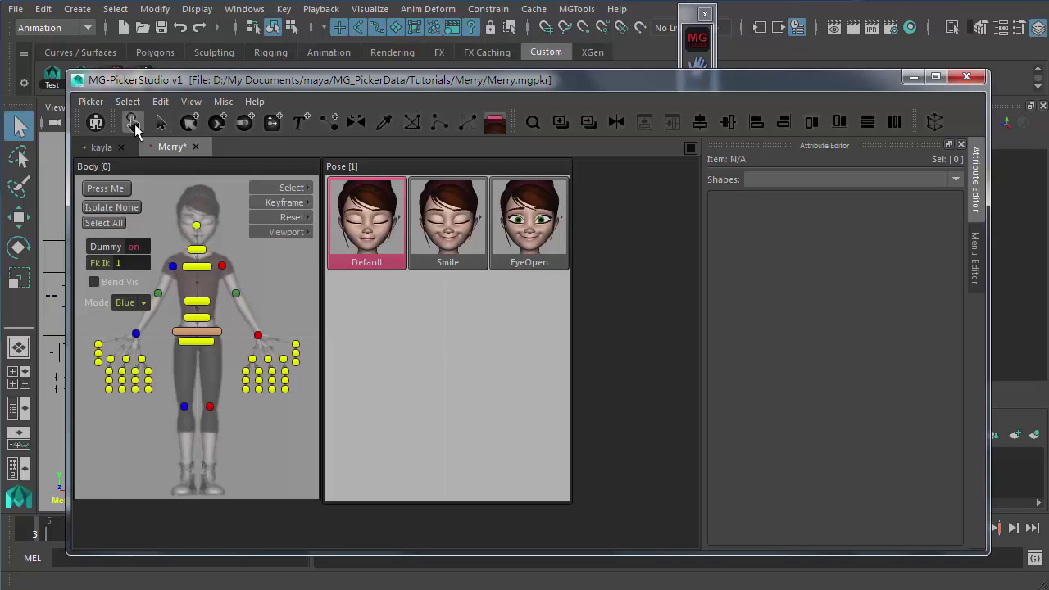
# - Move the picker window aside to uncover the viewport, and maximize the character view with the face in close-up
pyautogui.moveTo(331, 83); pyautogui.dragTo(587, 83)
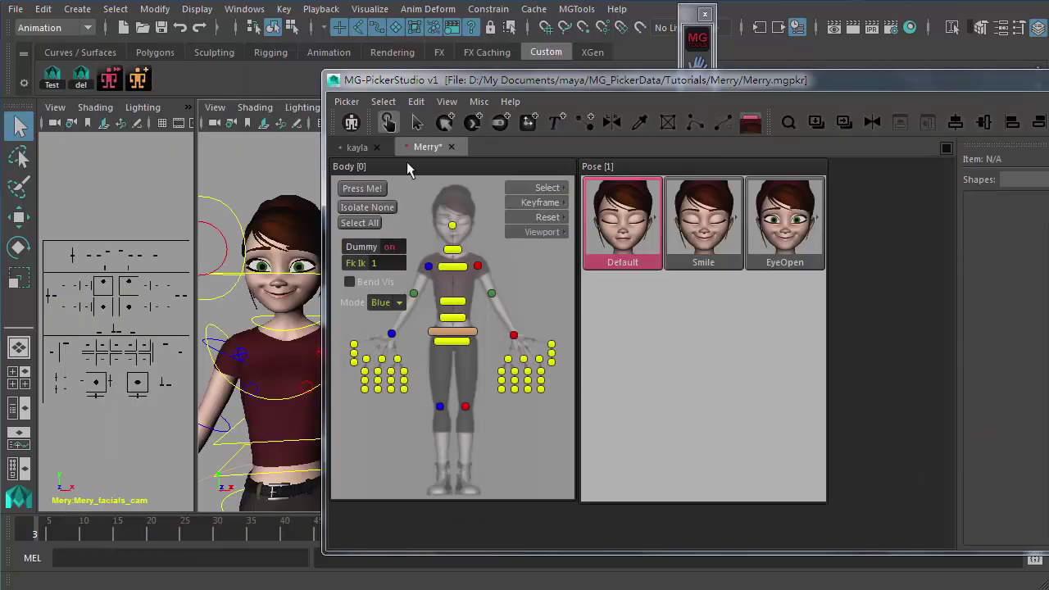
pyautogui.click(257, 241)
pyautogui.press('space')
pyautogui.scroll(5, 252, 358)
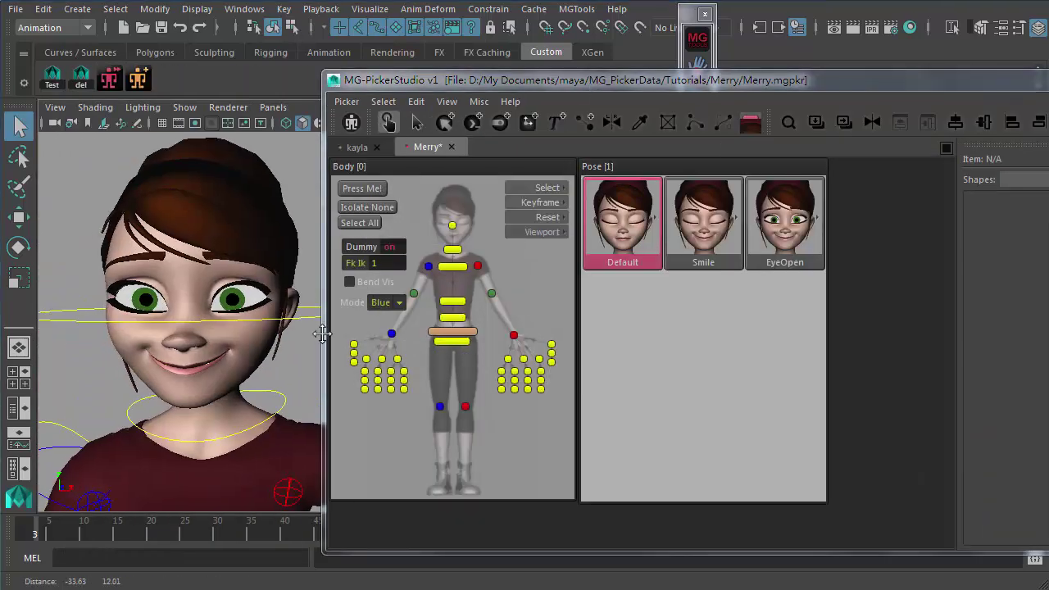
# - Go to frame 1 and apply the Smile pose to the face gradually, in 20% increments
pyautogui.moveTo(46, 538); pyautogui.dragTo(22, 537)
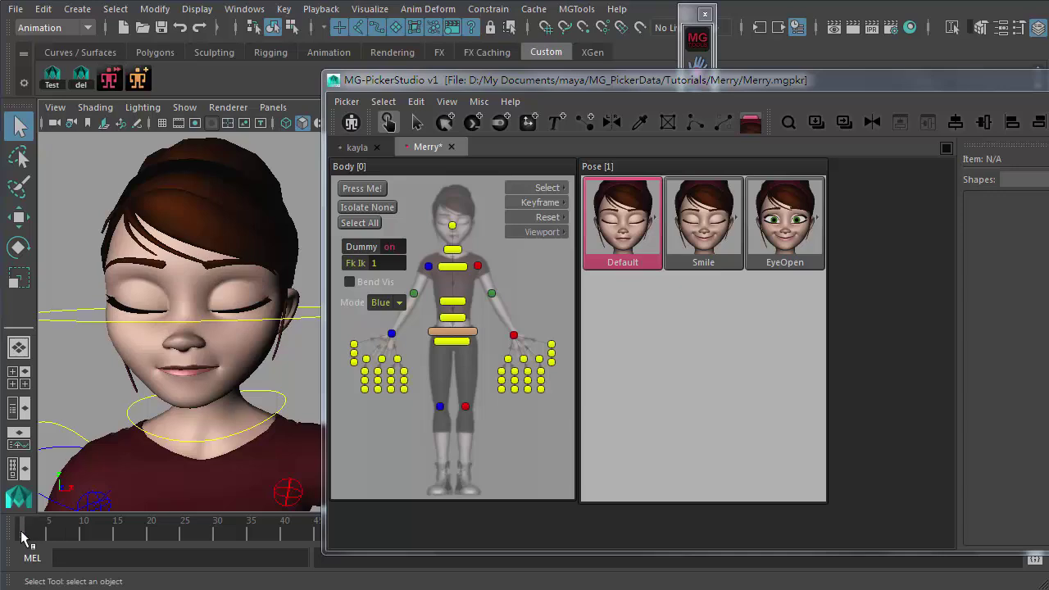
pyautogui.scroll(5, 187, 330)
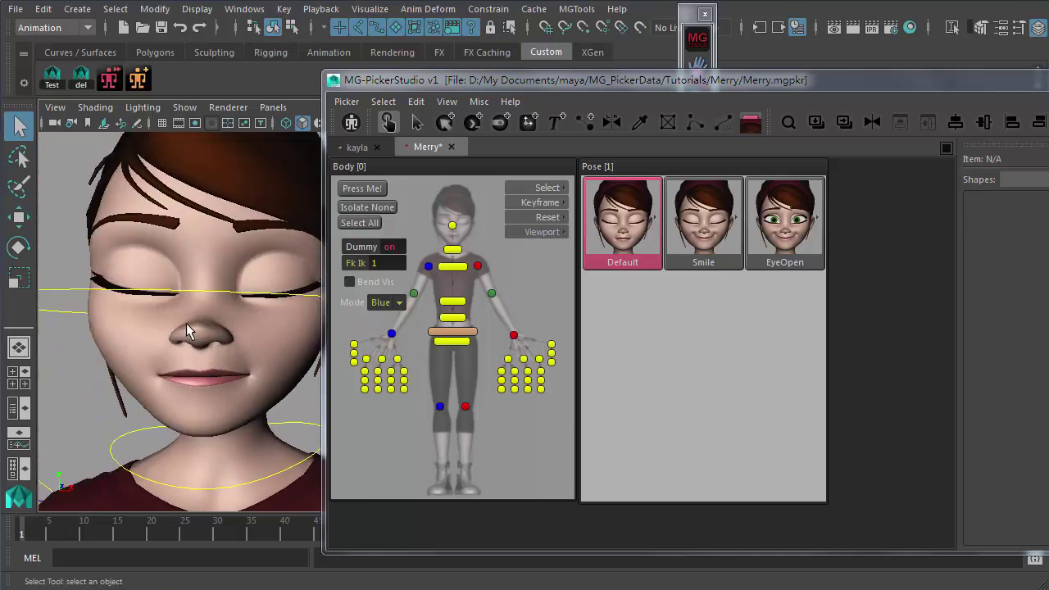
pyautogui.scroll(-2, 186, 330)
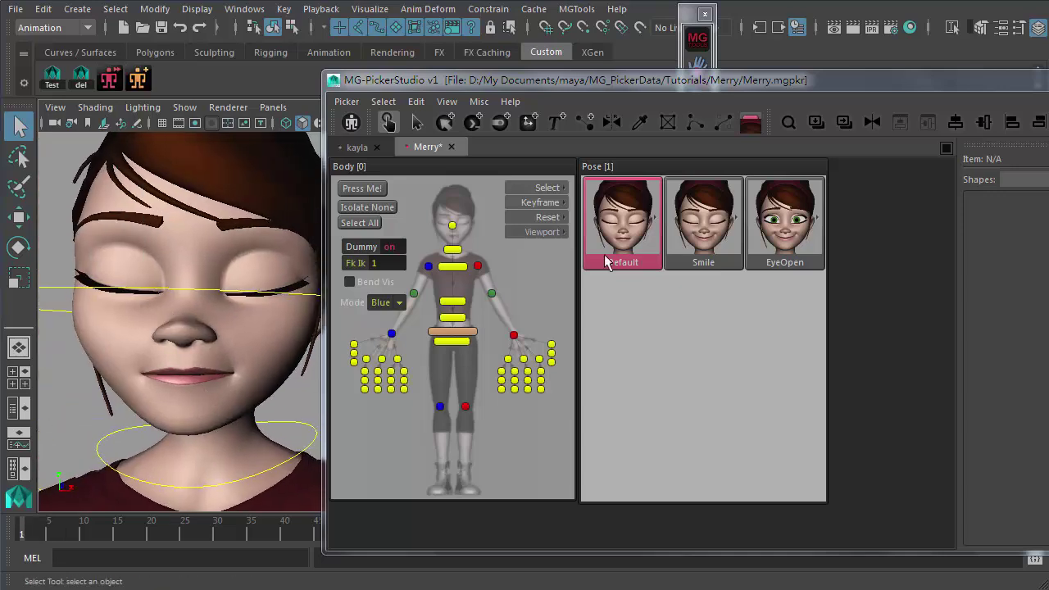
pyautogui.keyDown('ctrl'); pyautogui.click(710, 242); pyautogui.keyUp('ctrl')
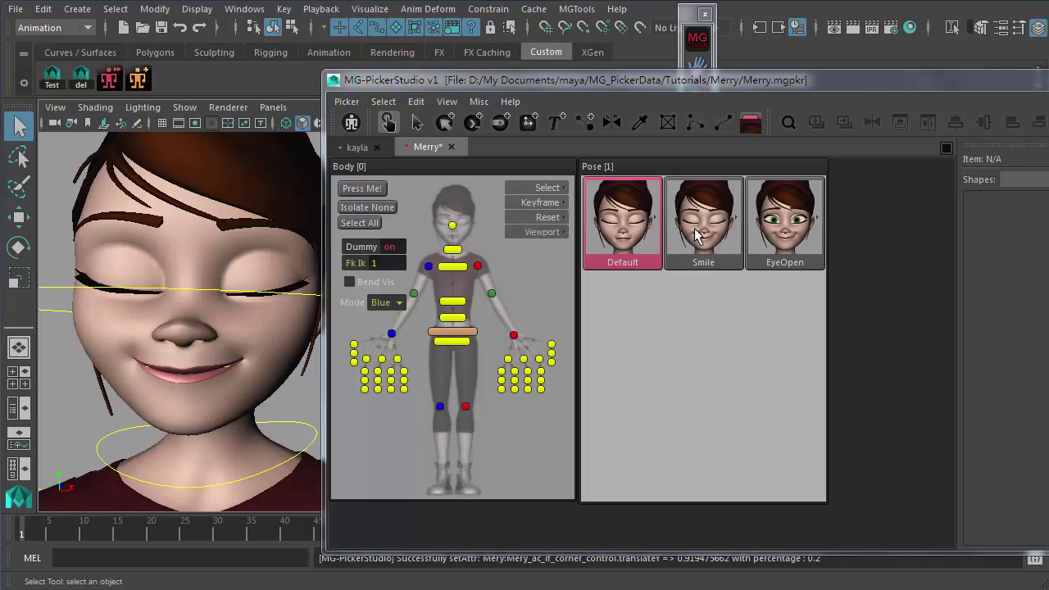
# - Examine the Smile pose button's commands for applying the pose to a selected rig and selecting its pose controls
pyautogui.rightClick(696, 227)
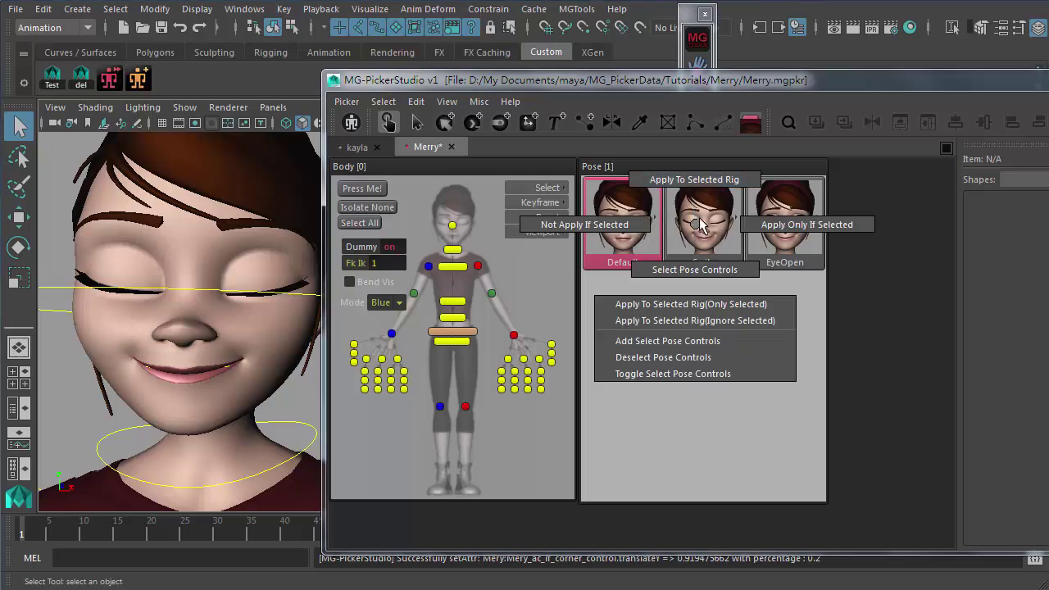
pyautogui.rightClick(728, 225)
pyautogui.moveTo(694, 220); pyautogui.dragTo(733, 226, button='right')
pyautogui.scroll(3, 761, 261)
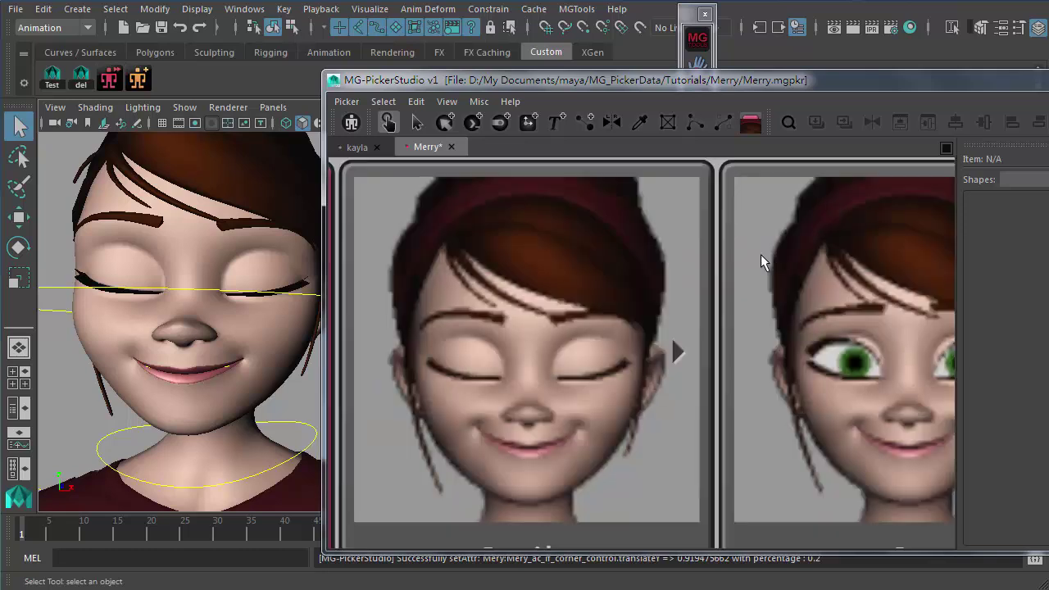
pyautogui.scroll(-3, 750, 352)
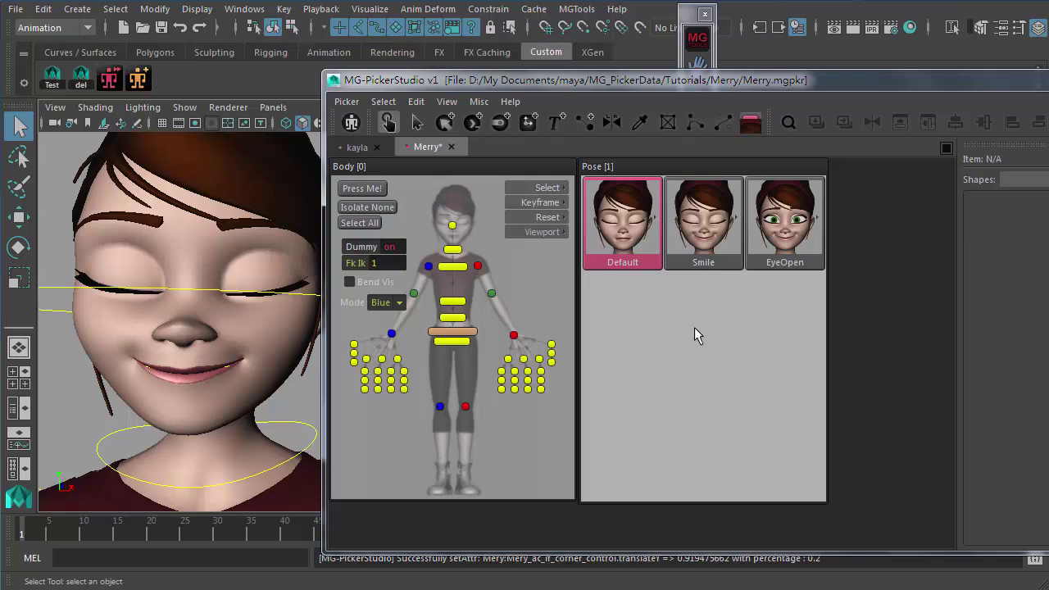
pyautogui.moveTo(699, 238)
pyautogui.mouseDown(button='right')
pyautogui.moveTo(668, 241)
pyautogui.moveTo(663, 209)
pyautogui.moveTo(679, 228)
pyautogui.moveTo(688, 215)
pyautogui.moveTo(746, 238)
pyautogui.moveTo(653, 283)
pyautogui.moveTo(701, 229)
pyautogui.moveTo(710, 237)
pyautogui.moveTo(689, 237)
pyautogui.moveTo(719, 215)
pyautogui.moveTo(705, 240)
pyautogui.moveTo(701, 218)
pyautogui.moveTo(698, 356)
pyautogui.moveTo(703, 240)
pyautogui.moveTo(674, 195)
pyautogui.moveTo(740, 192)
pyautogui.moveTo(704, 262)
pyautogui.moveTo(693, 245)
pyautogui.moveTo(705, 260)
pyautogui.moveTo(703, 246)
pyautogui.mouseUp(button='right')
pyautogui.moveTo(703, 246); pyautogui.dragTo(702, 236, button='right')
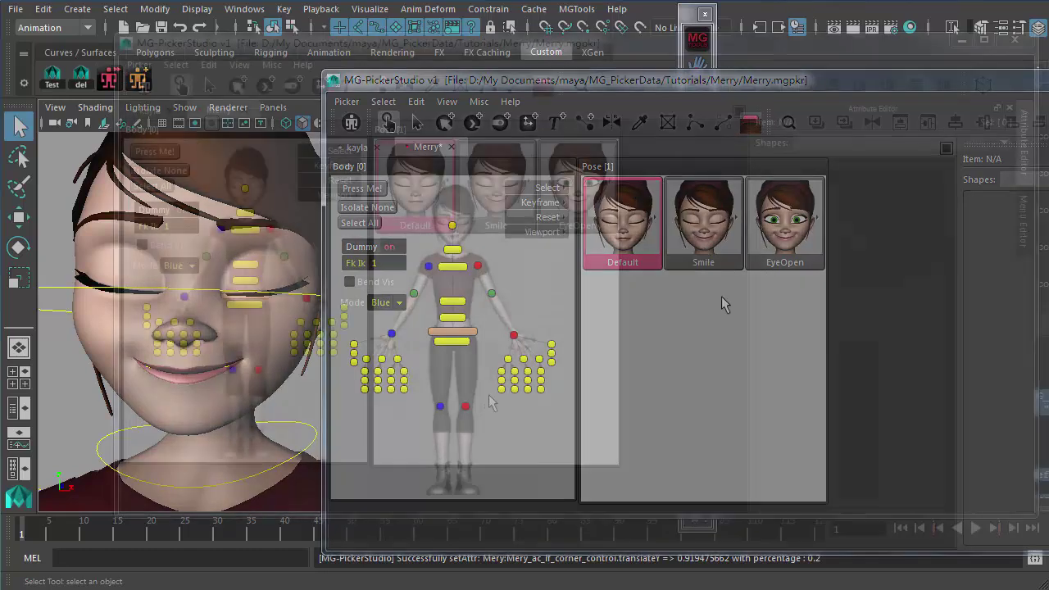